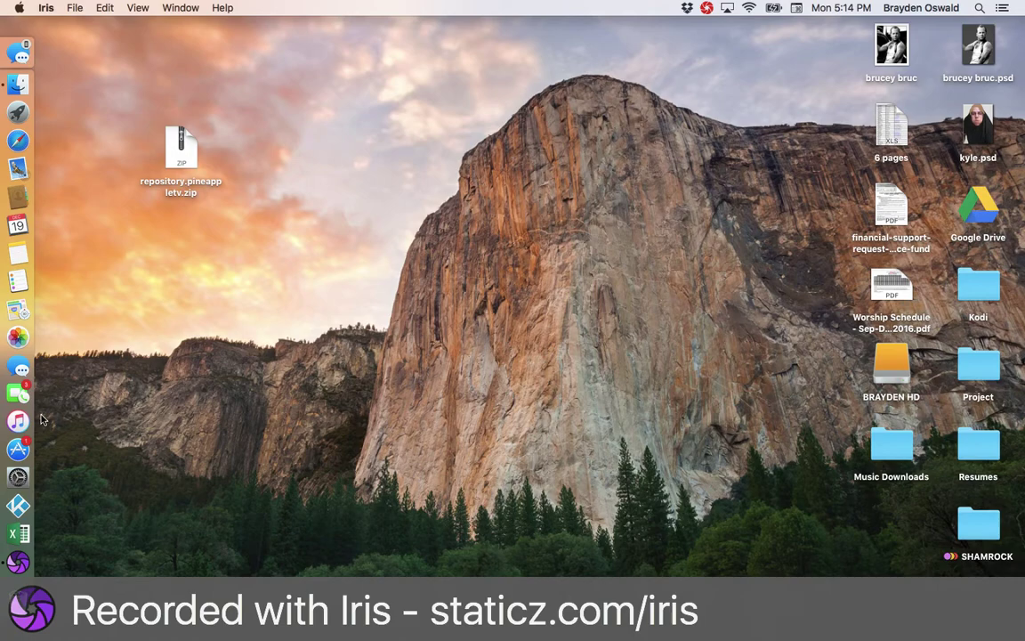
Launch Google Chrome and close the two startup tabs, SearchTech and search-quick.com
key("F4")
scroll(258, 458, "left", 3)
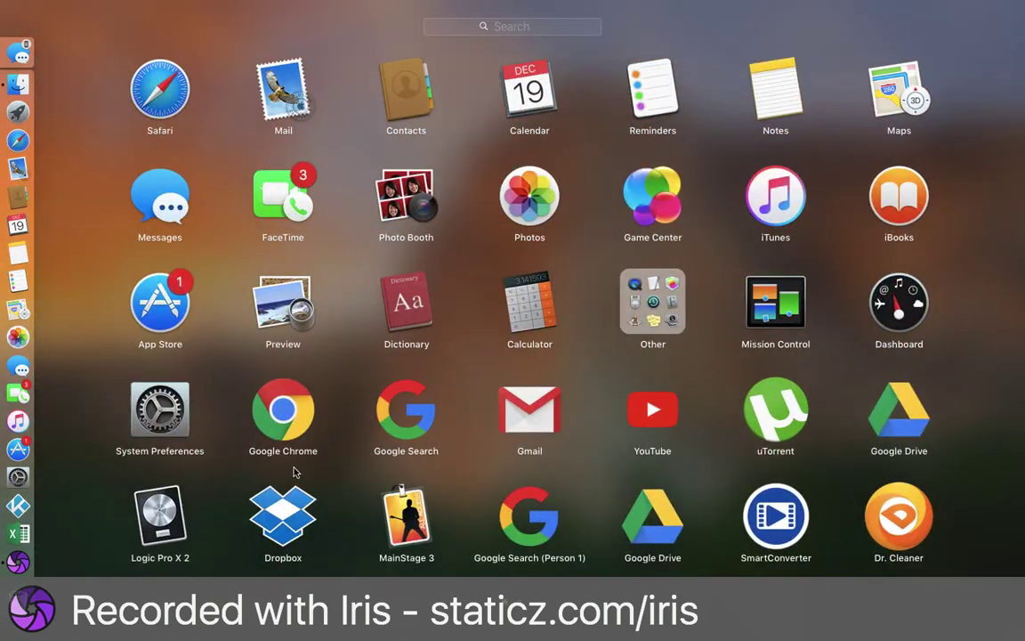
left_click(283, 407)
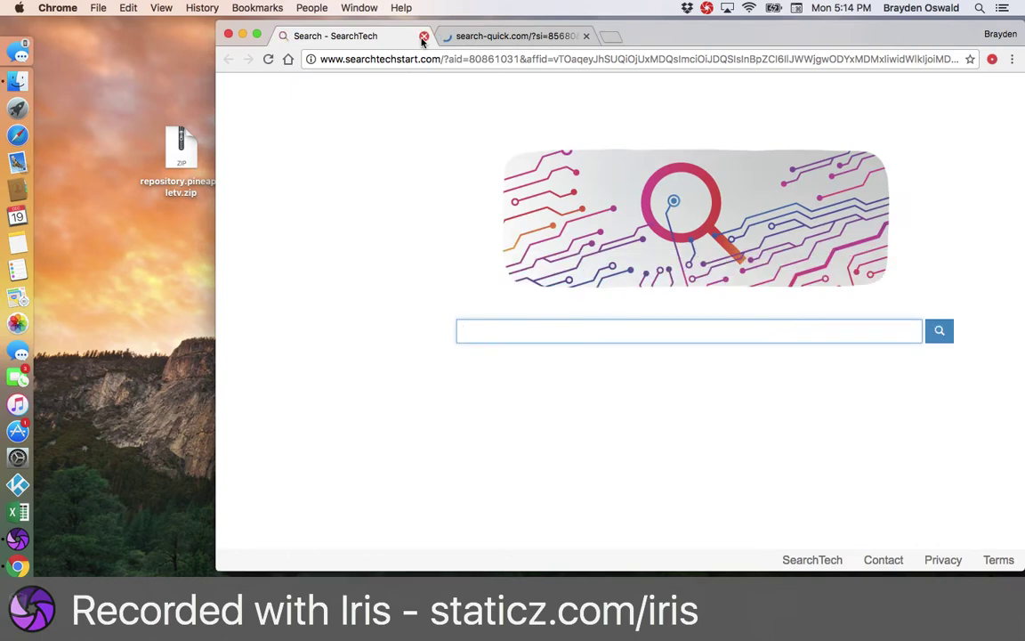
left_click(423, 39)
left_click(422, 38)
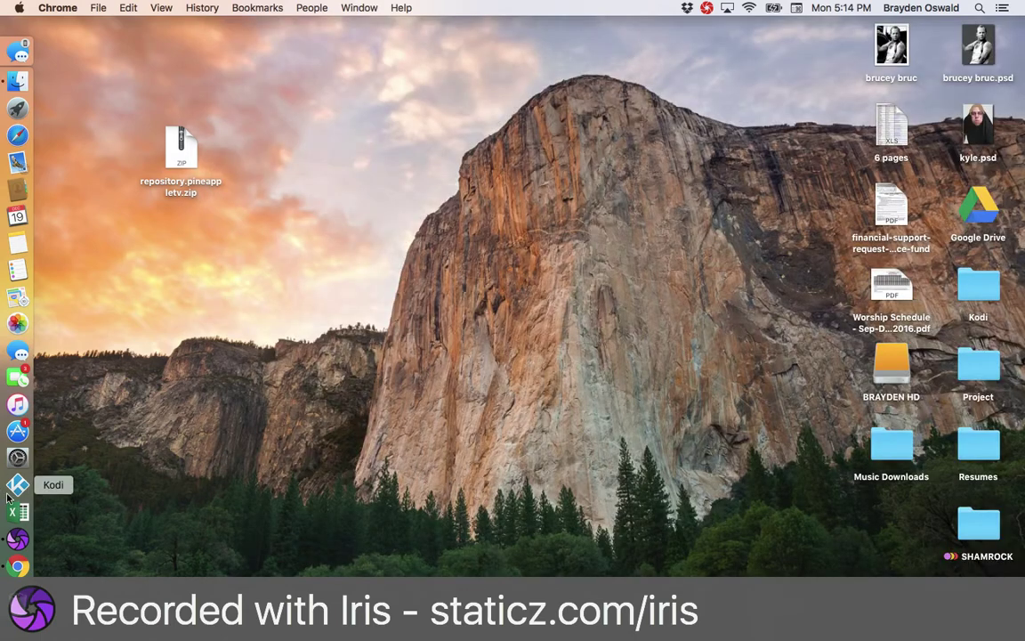
Search the web for "pineapple tv skin kodi" in Chrome and open the PineApple.Tv Skin thread on the Kodi Community Forum
left_click(18, 566)
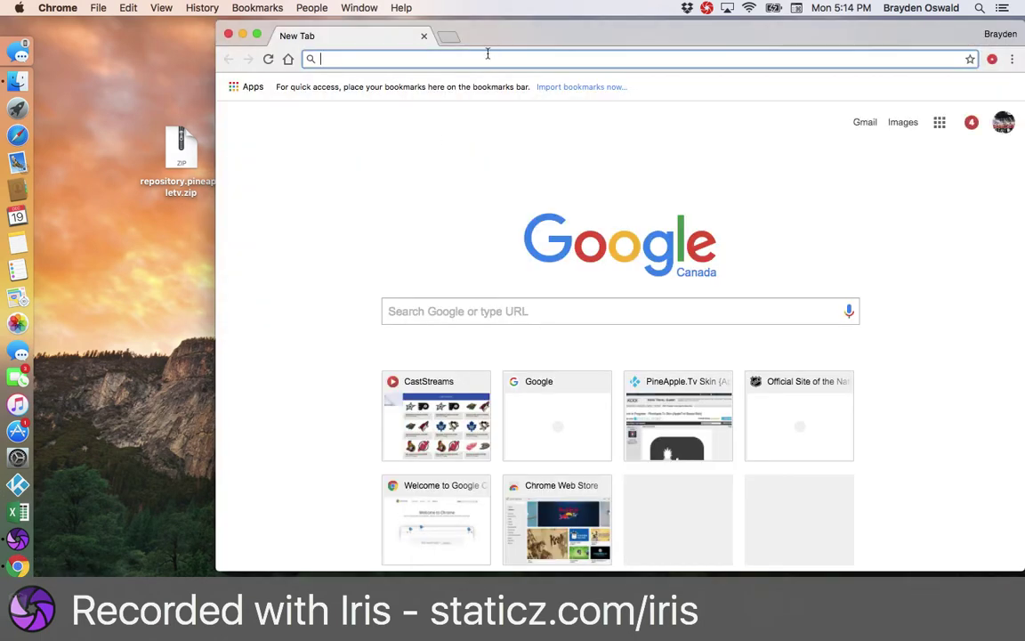
type("pineapple tv skin kodi")
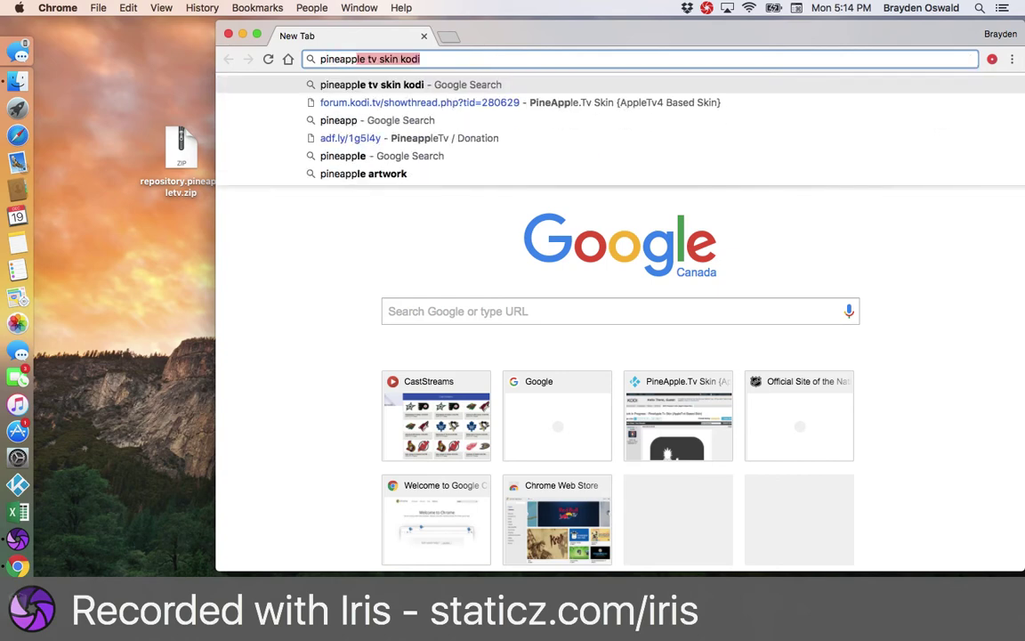
key("Return")
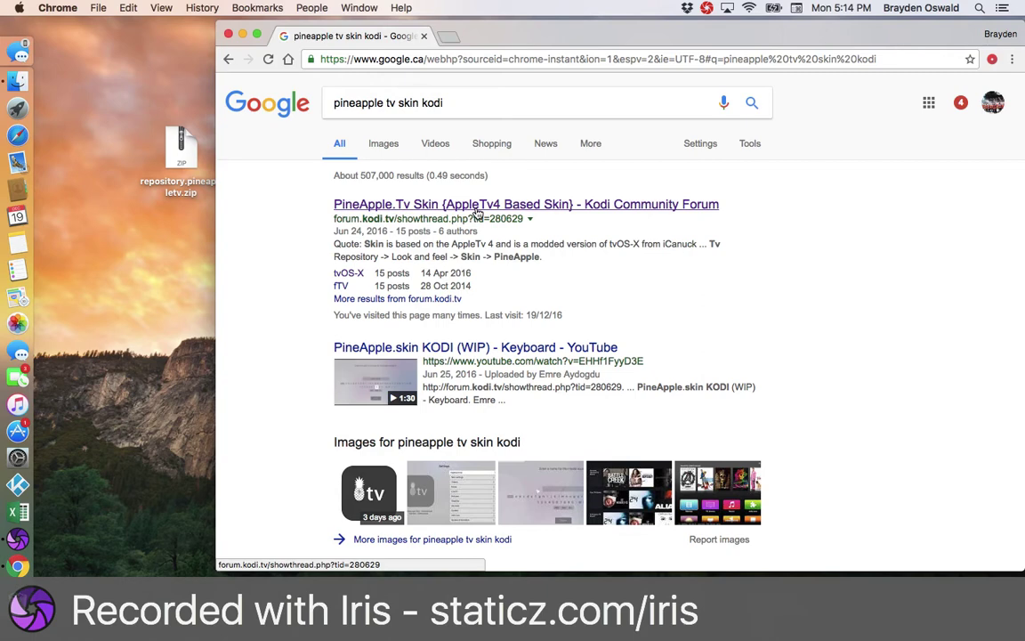
left_click(478, 210)
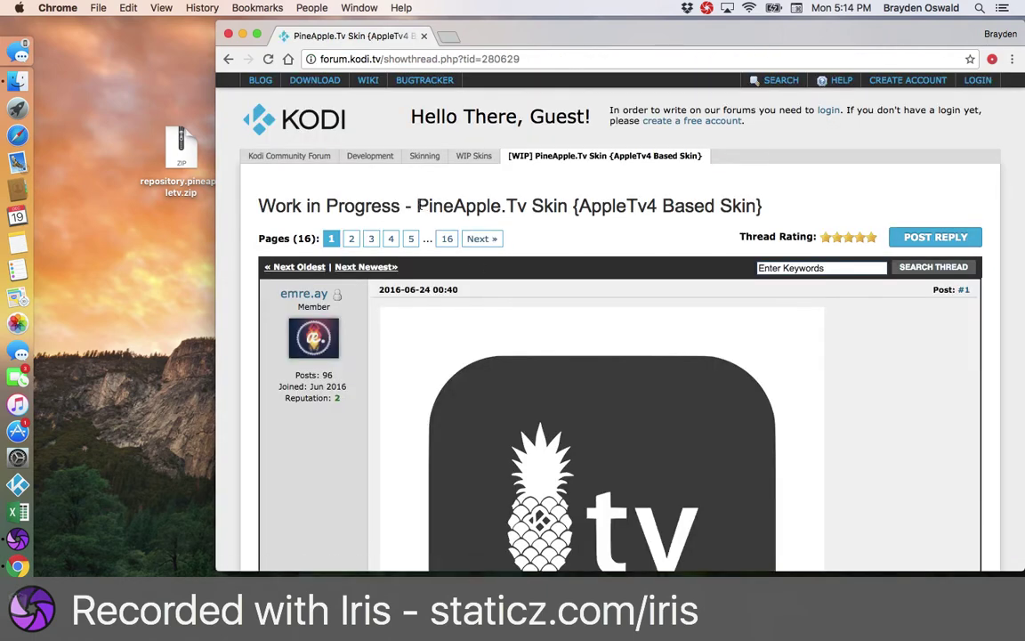
Open the repository Download link from the thread's Download & Install section and close the adf.ly tab
left_click_drag(416, 207, 530, 208)
left_click(525, 272)
scroll(518, 314, "down", 5)
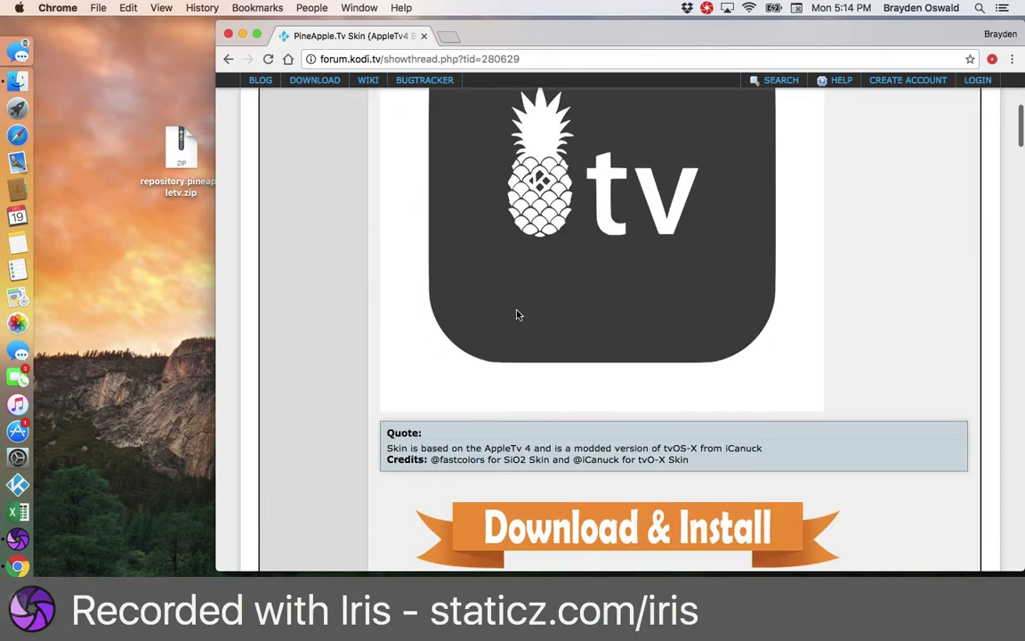
scroll(518, 314, "down", 4)
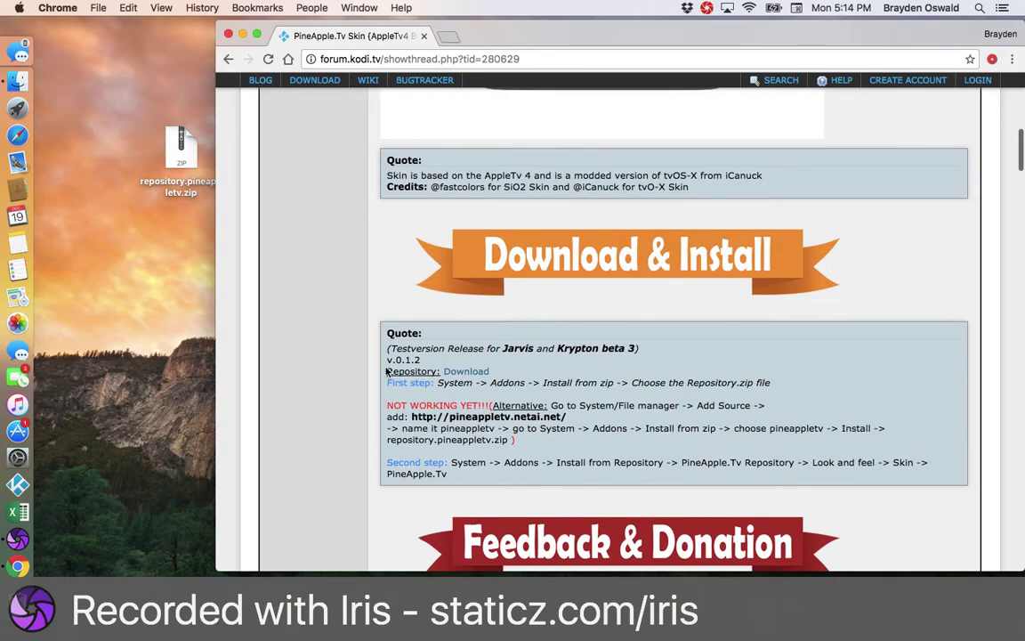
left_click_drag(387, 372, 499, 370)
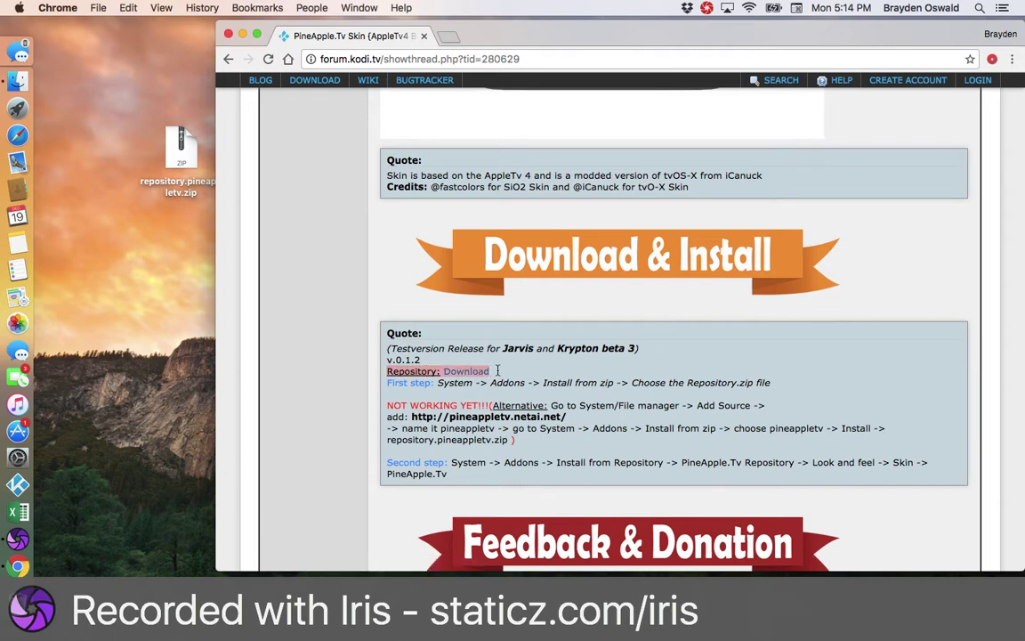
left_click(499, 370)
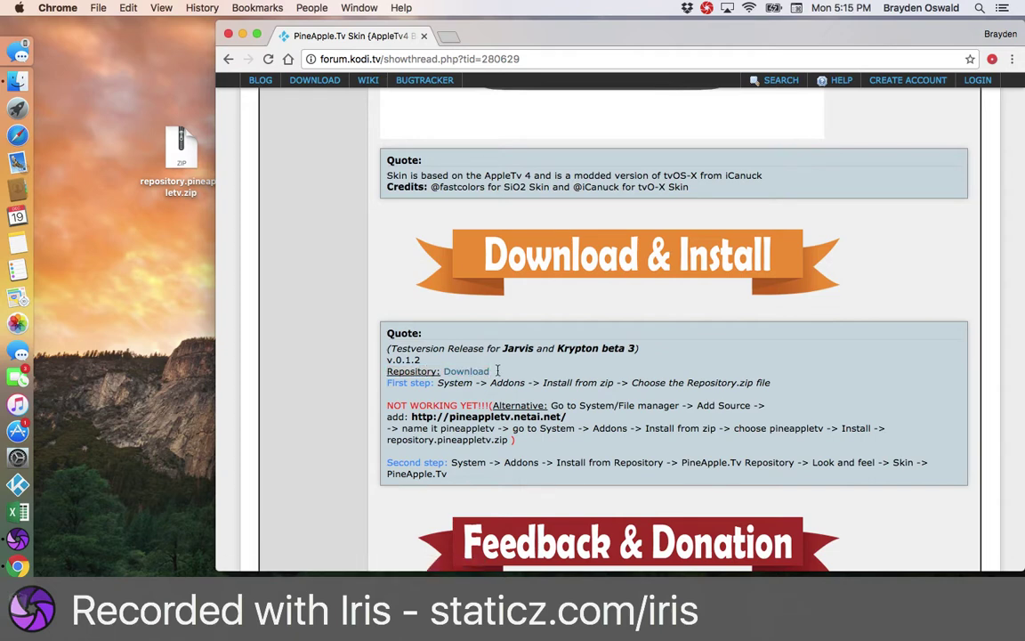
left_click(469, 371)
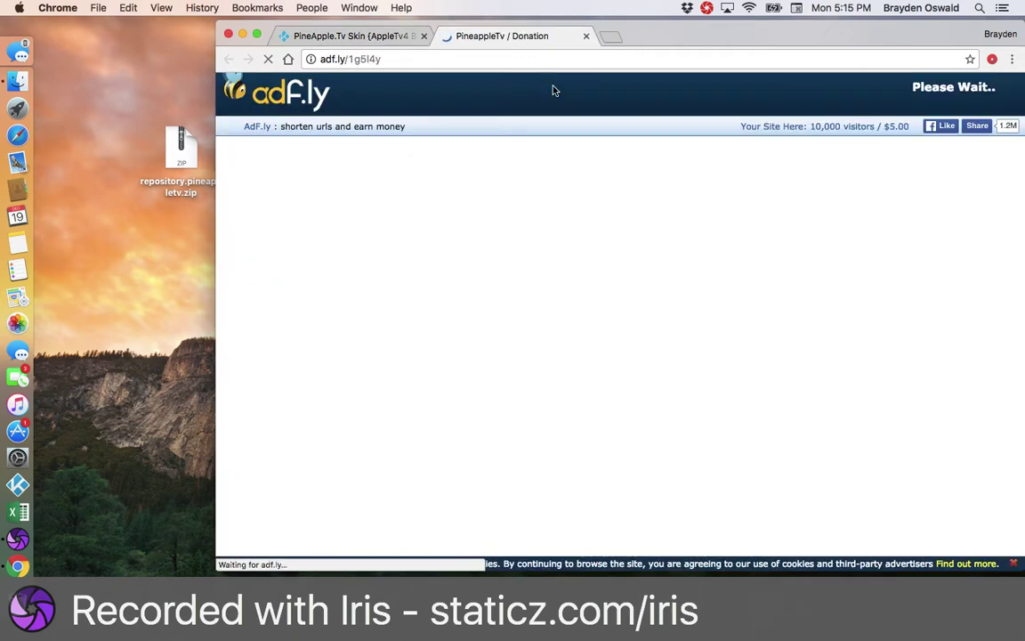
left_click(586, 37)
left_click(640, 233)
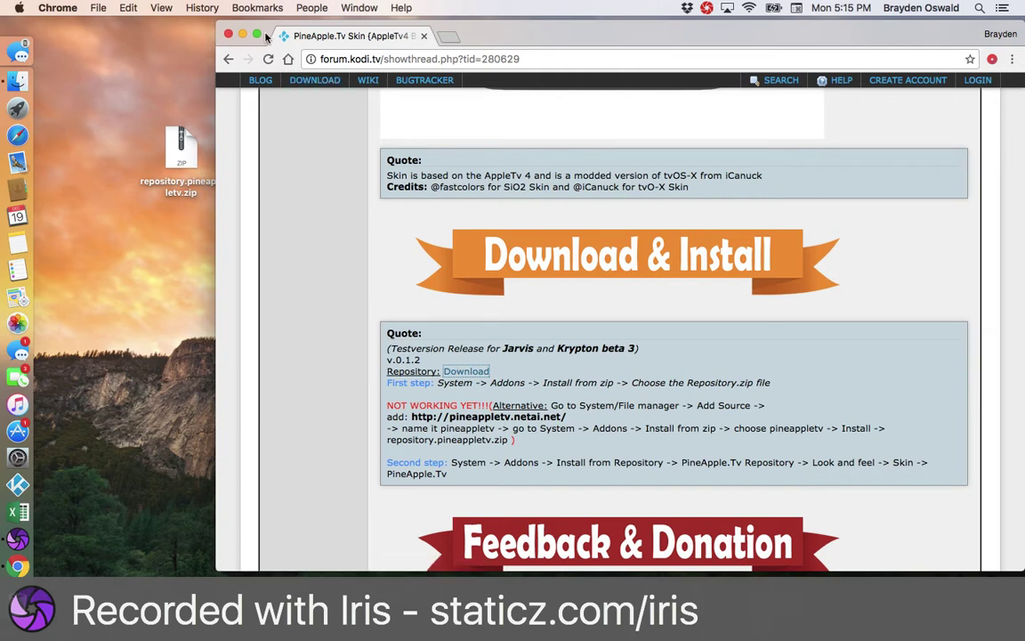
Reposition repository.pineappletv.zip on the desktop beside the browser window and close that window
left_click_drag(267, 36, 313, 35)
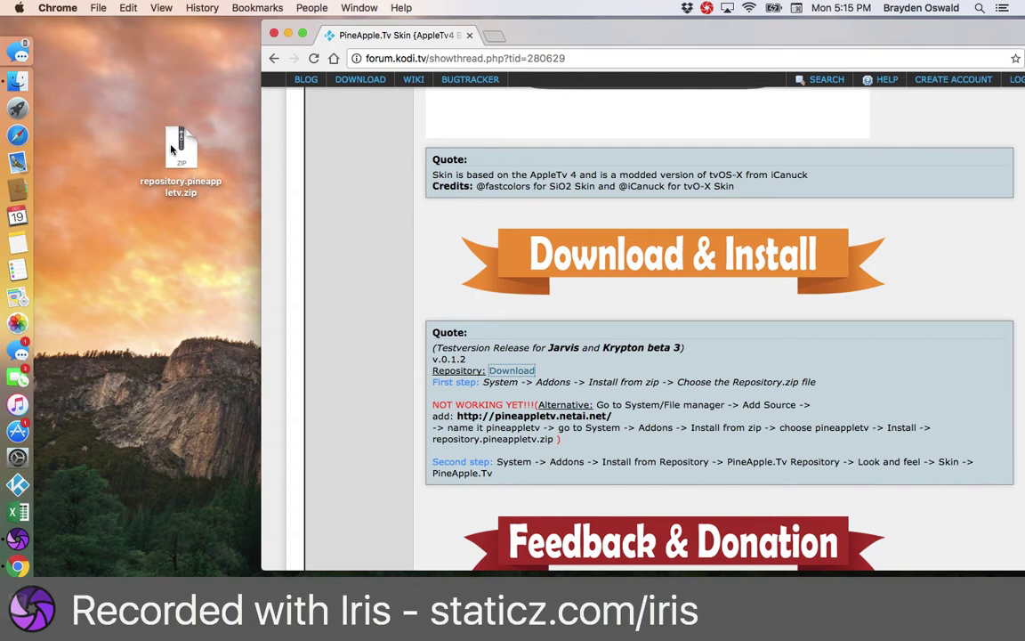
left_click_drag(164, 140, 125, 87)
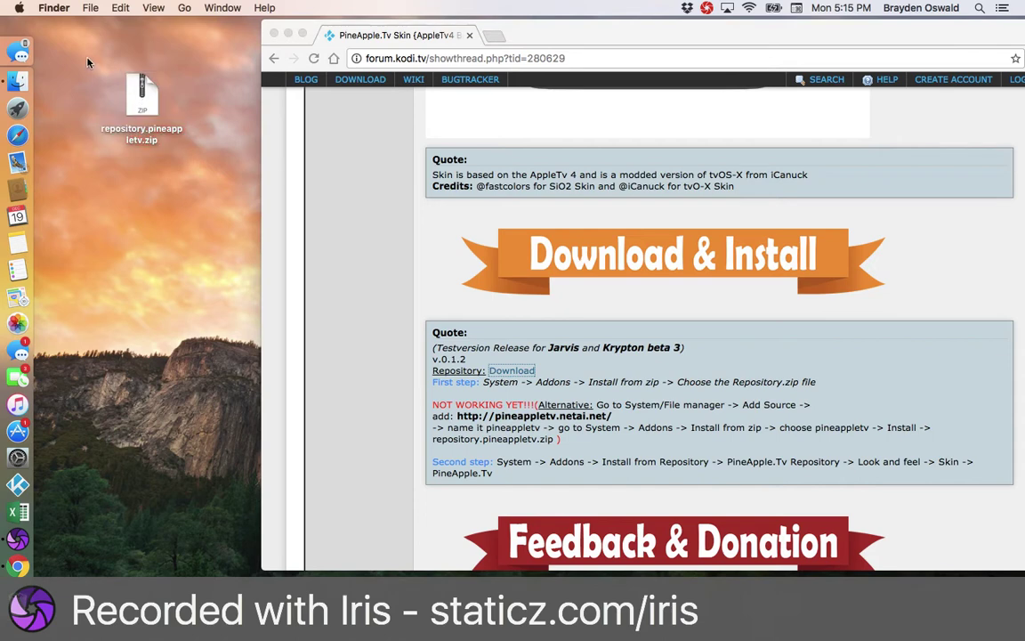
left_click_drag(82, 47, 212, 125)
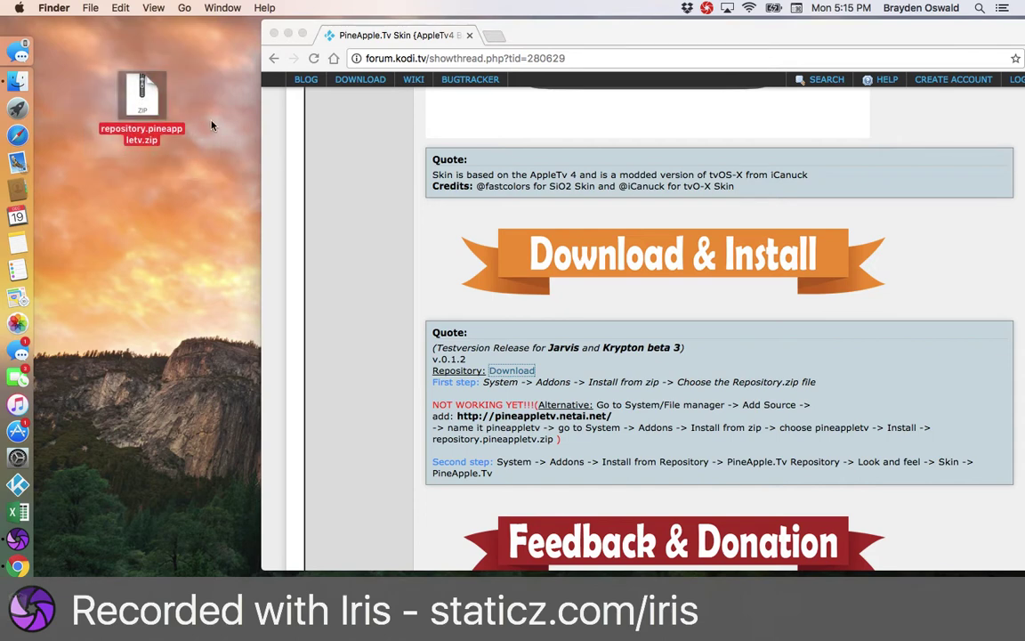
left_click(212, 126)
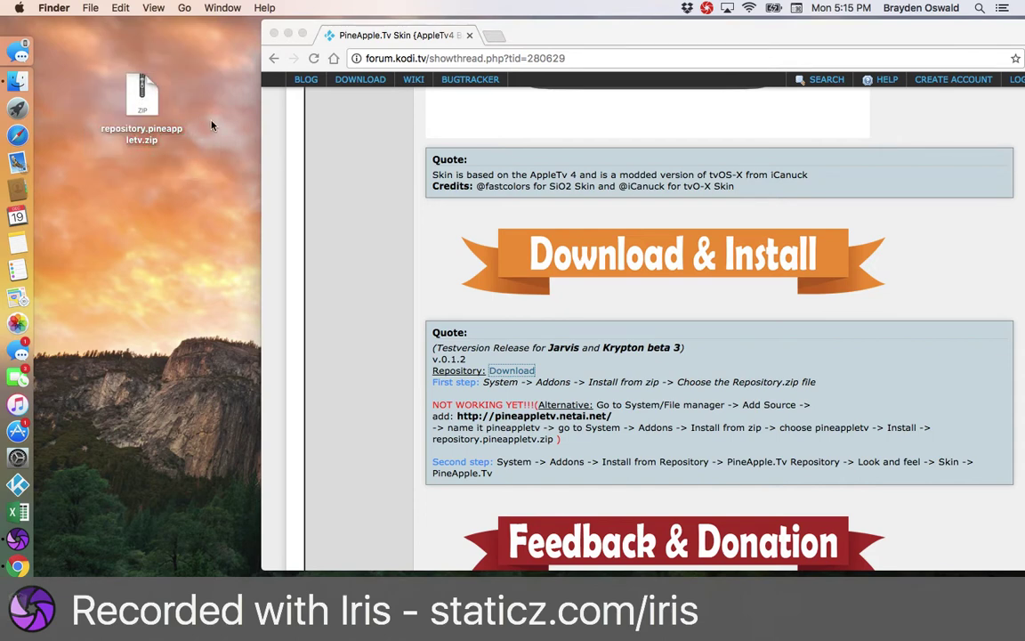
left_click(274, 34)
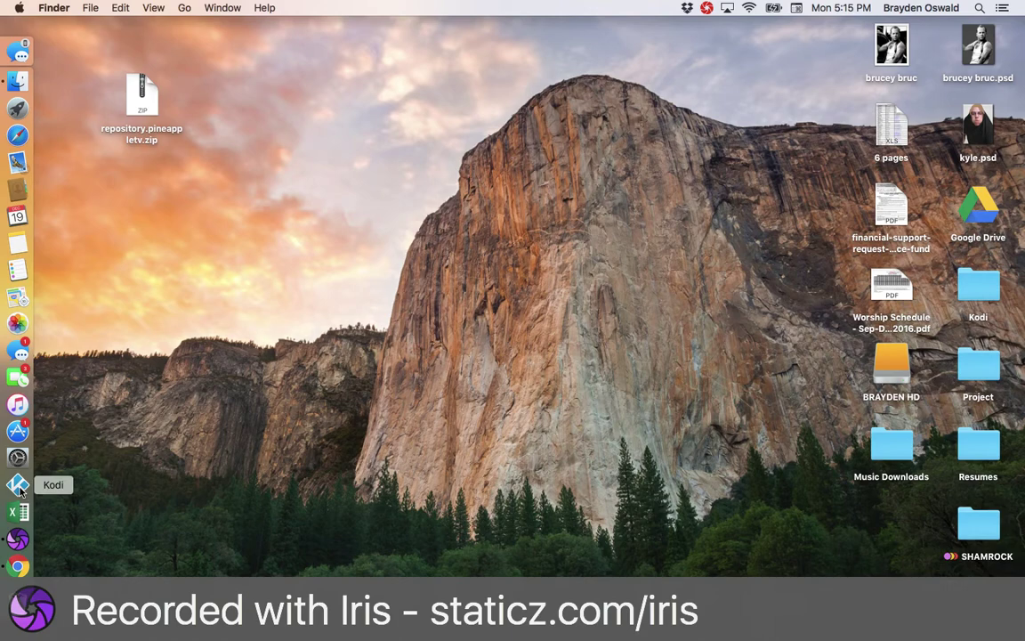
left_click(708, 9)
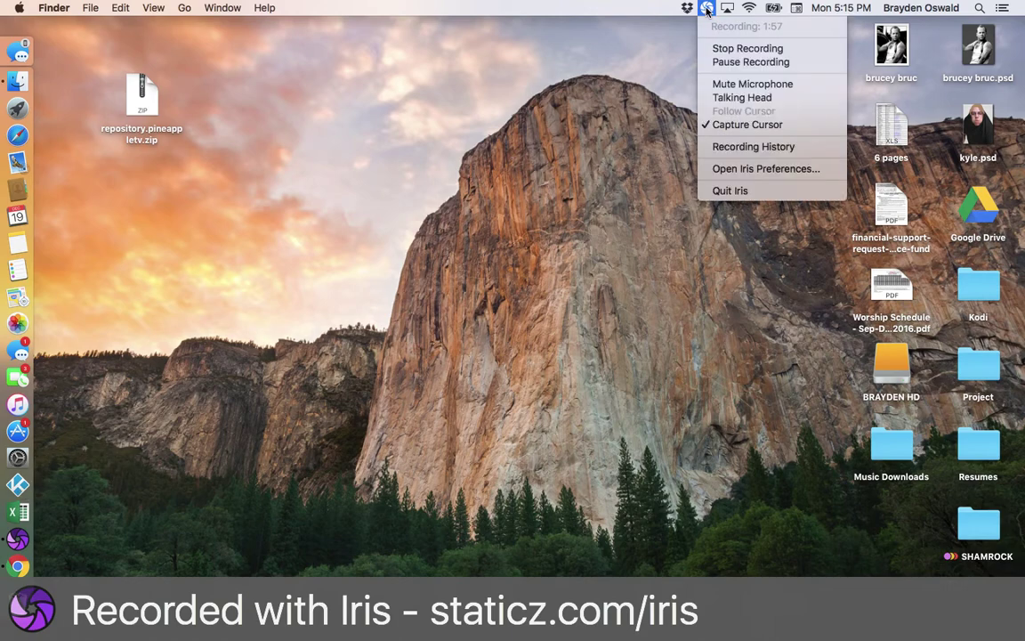
left_click(721, 62)
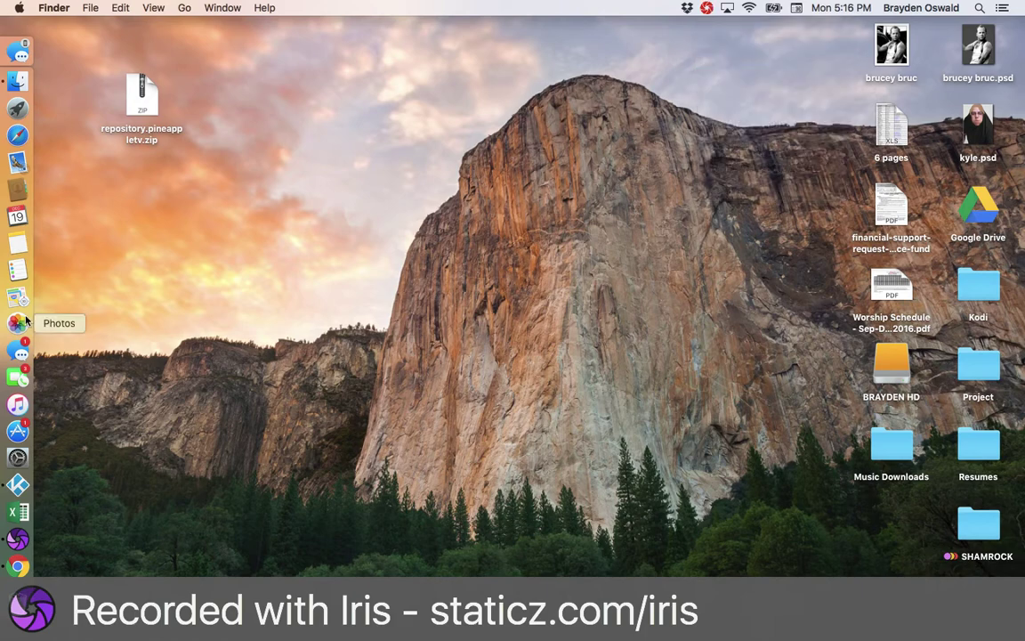
Switch to Kodi and open the Add-ons section of the system settings
left_click(17, 484)
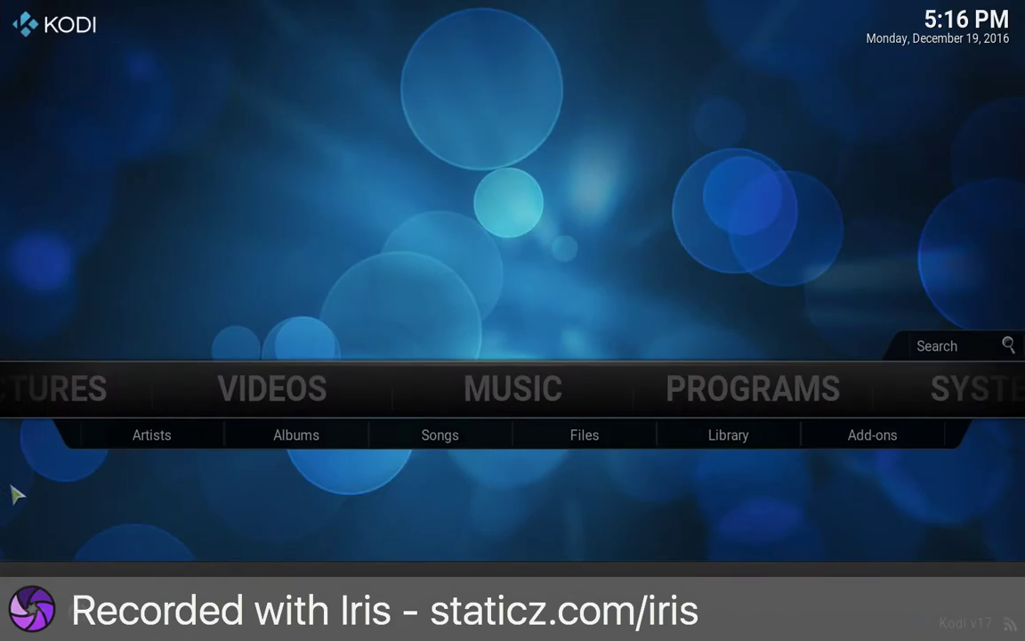
key("Right")
key("Right")
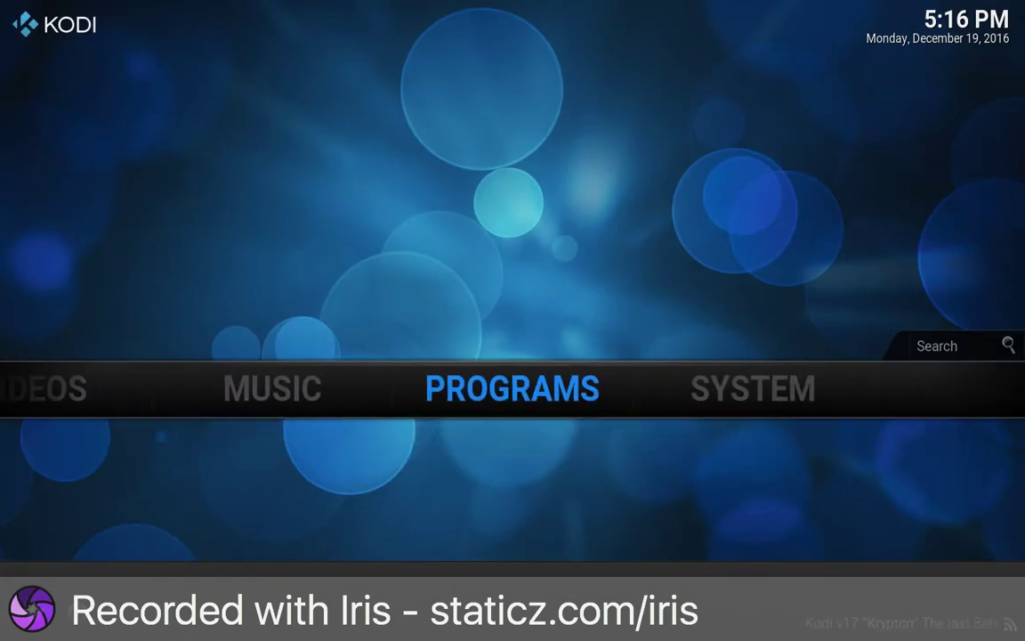
key("Right")
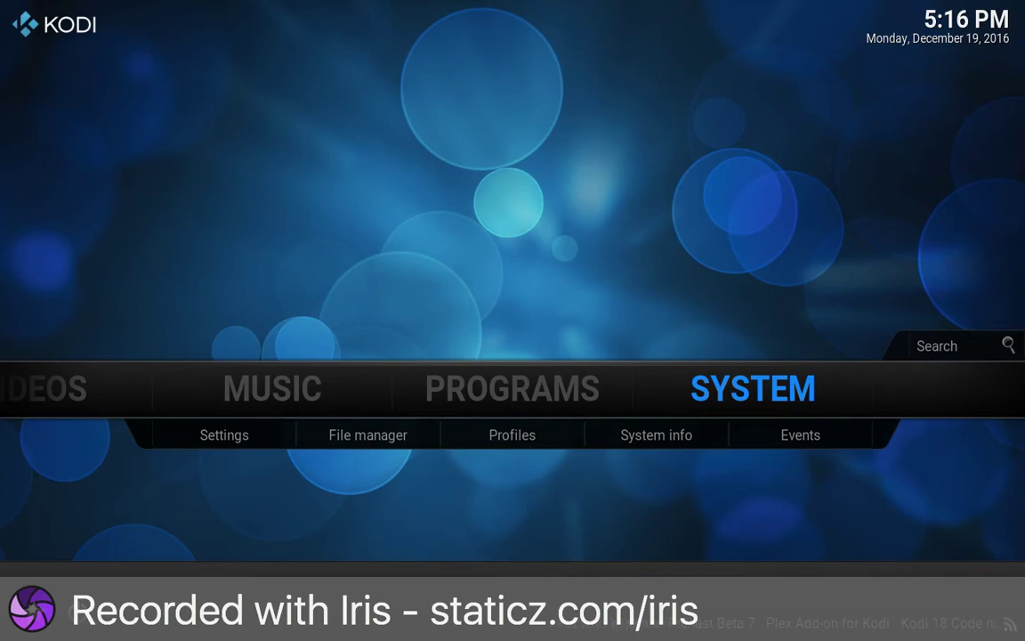
key("Return")
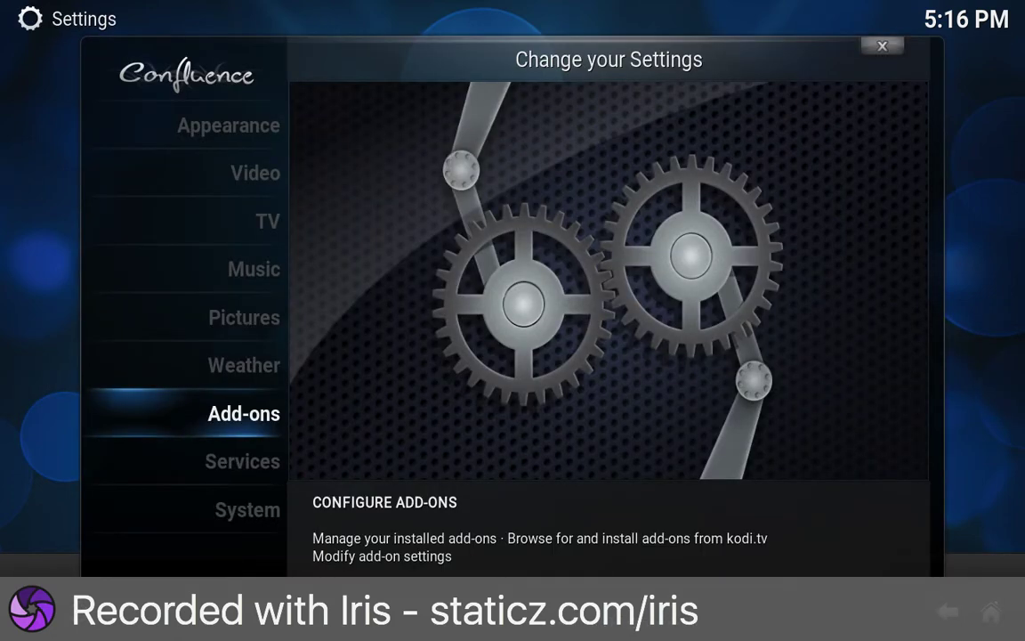
key("Return")
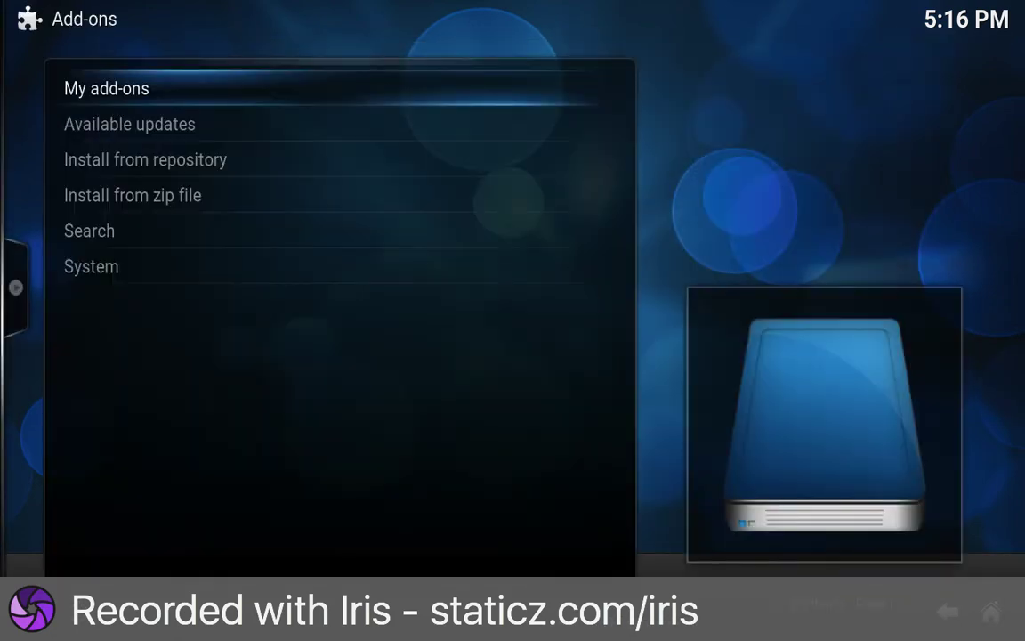
Start installing an add-on from a zip file and browse to the Desktop folder
key("Down")
key("Down")
key("Down")
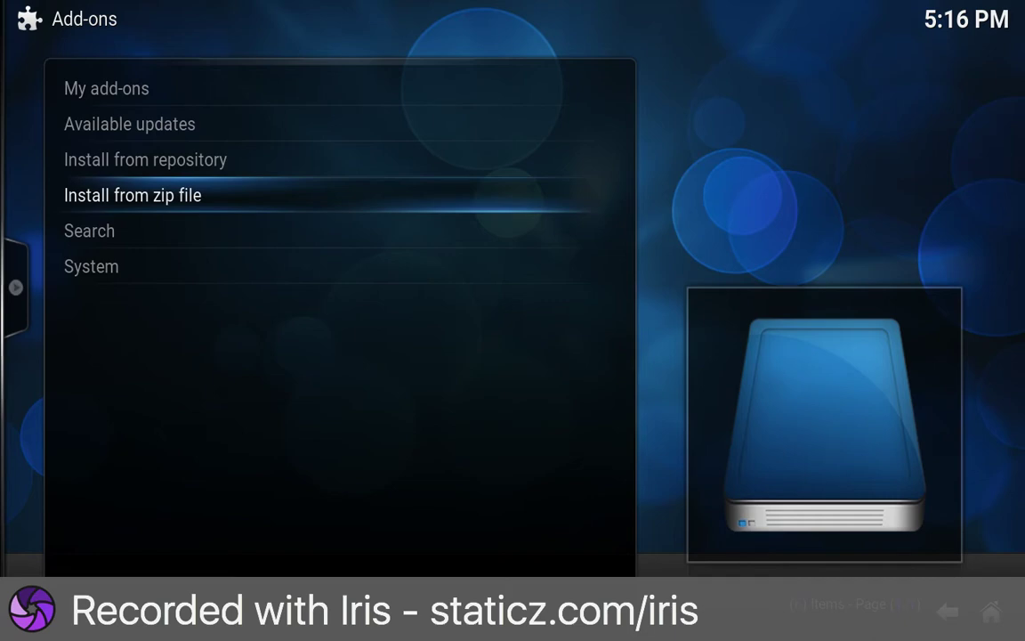
key("Return")
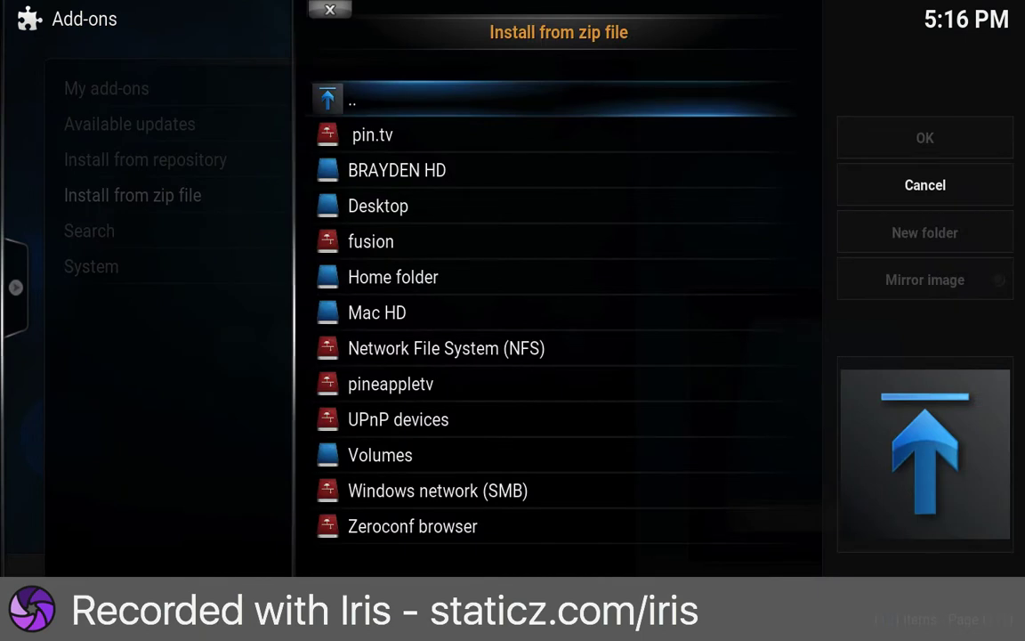
key("Down")
key("Down")
key("Down")
key("Down")
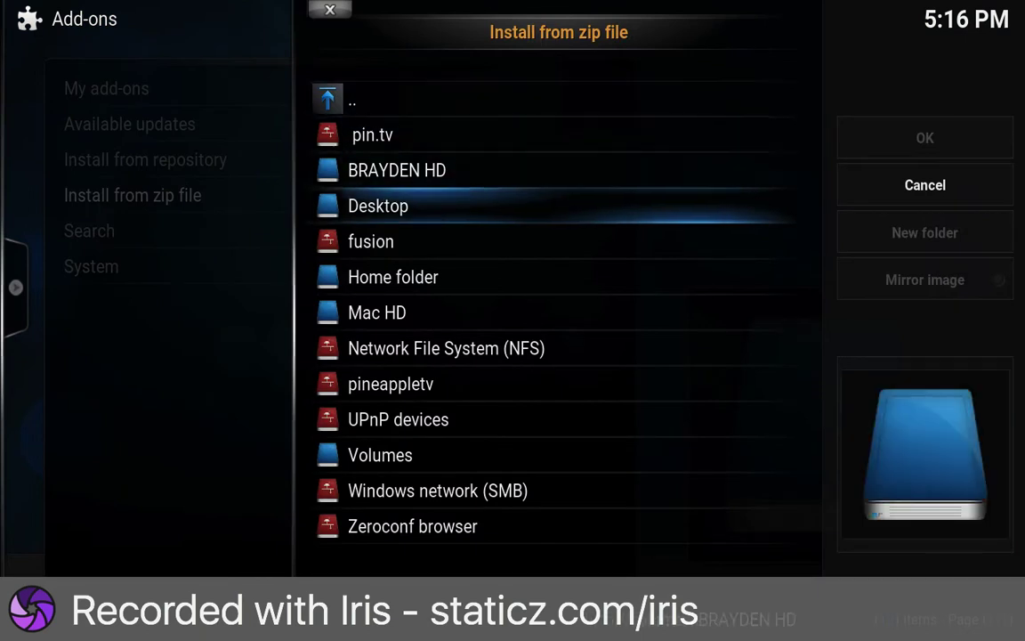
key("Up")
key("Up")
key("Down")
key("Return")
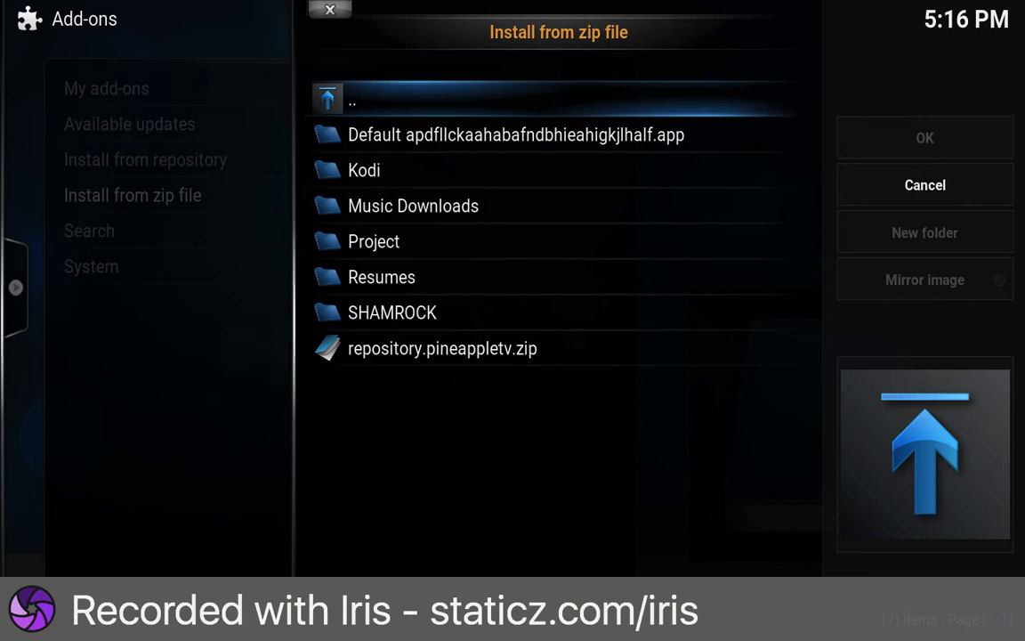
Install the add-on repository from repository.pineappletv.zip on the Desktop
key("Down")
key("Down")
key("Down")
key("Down")
key("Down")
key("Down")
key("Down")
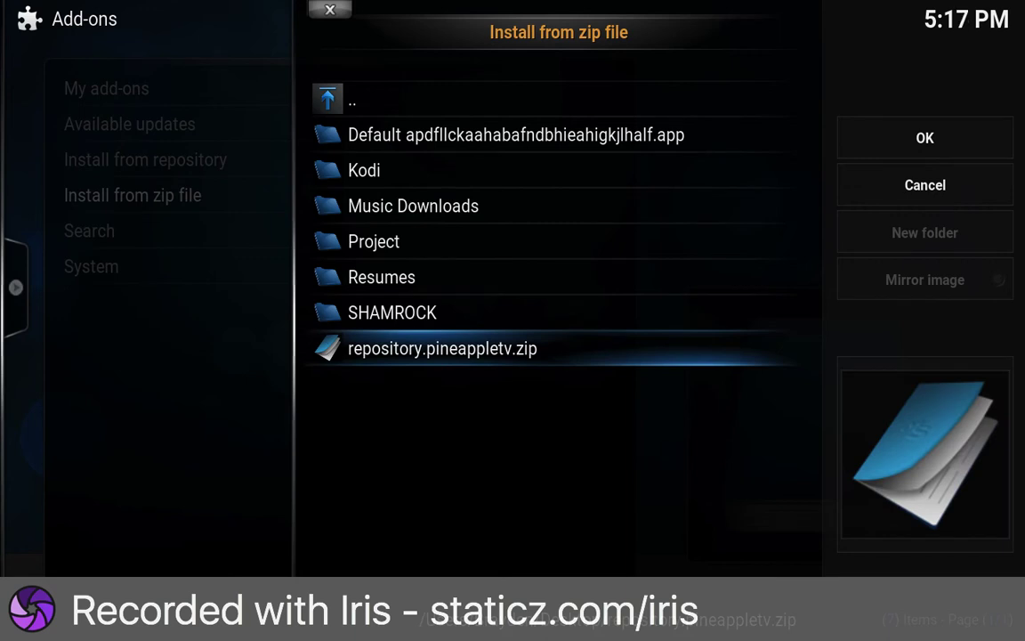
key("Return")
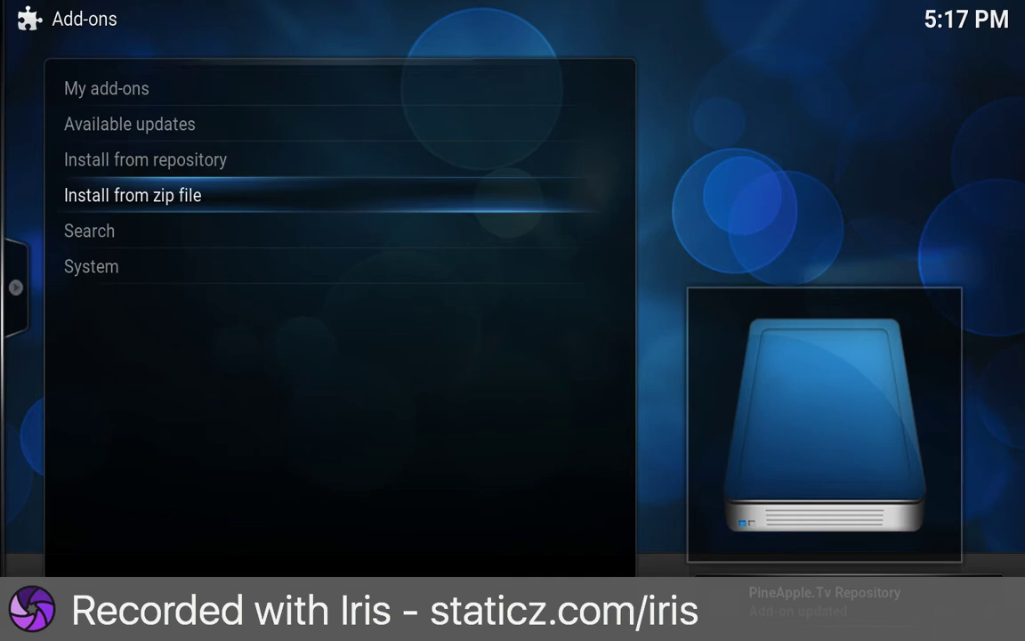
Choose to install from a repository and open the PineApple.Tv Repository
key("Up")
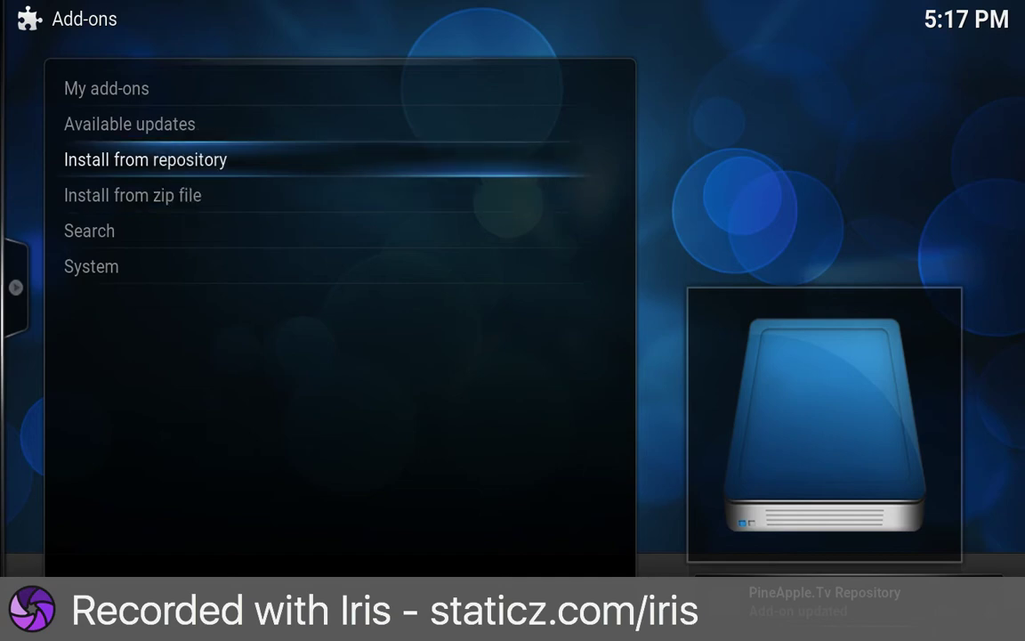
key("Return")
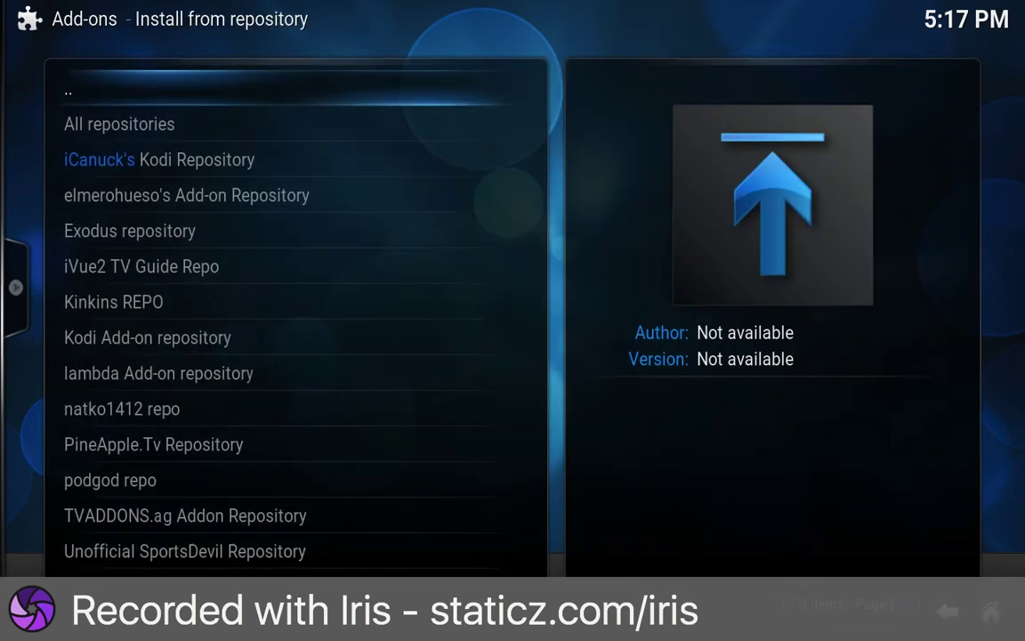
key("Down")
key("Down")
key("Down")
key("Down")
key("Down")
key("Down")
key("Down")
key("Down")
key("Down")
key("Down")
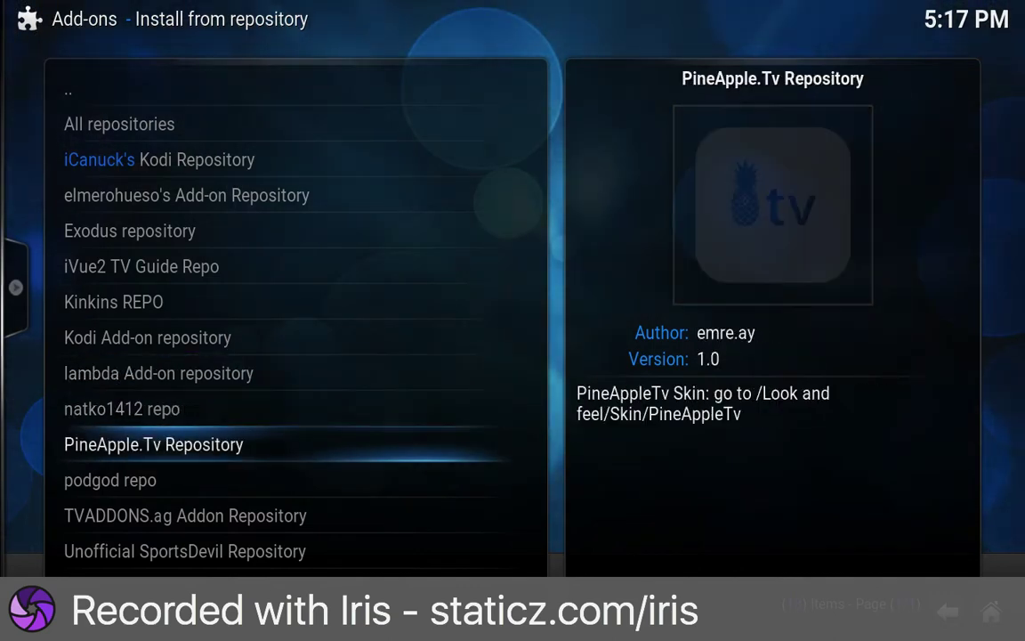
key("Return")
View the add-on information of the PineApple.Tv skin in the repository's Look and feel skins, and close it
key("Down")
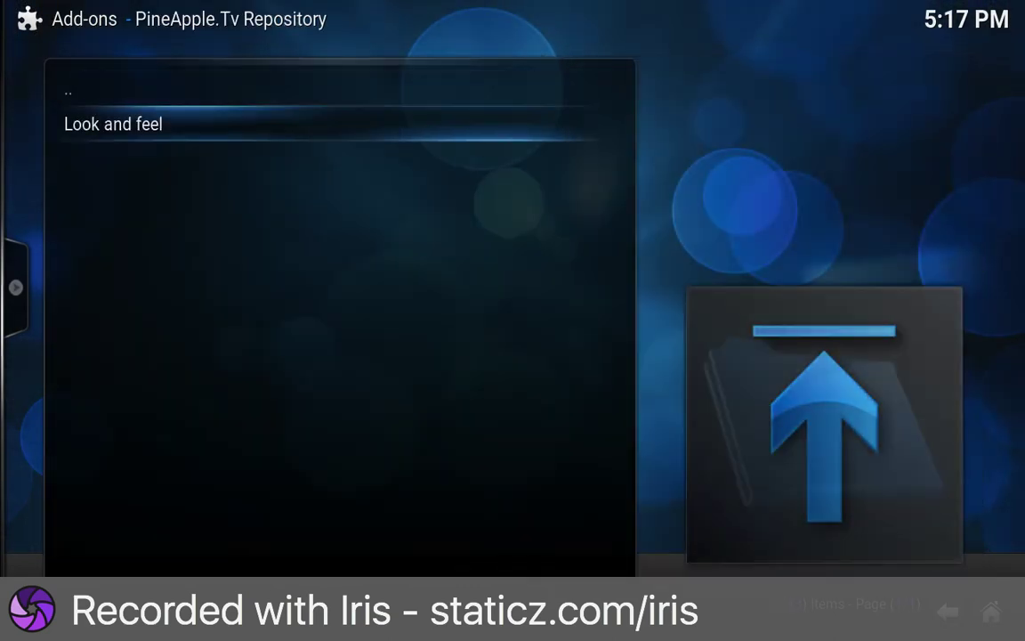
key("Return")
key("Down")
key("Down")
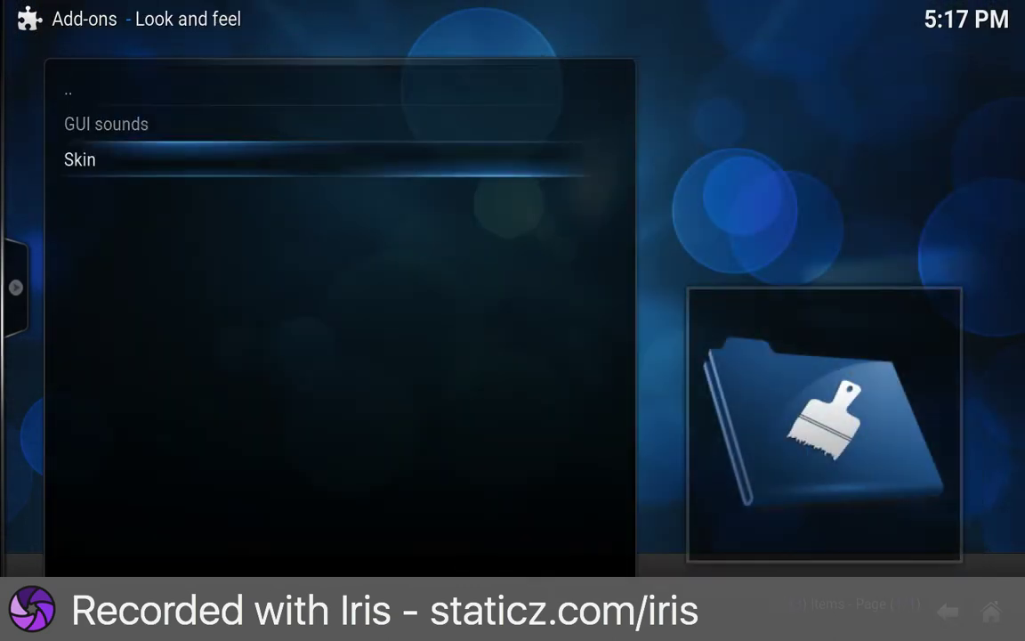
key("Return")
key("Down")
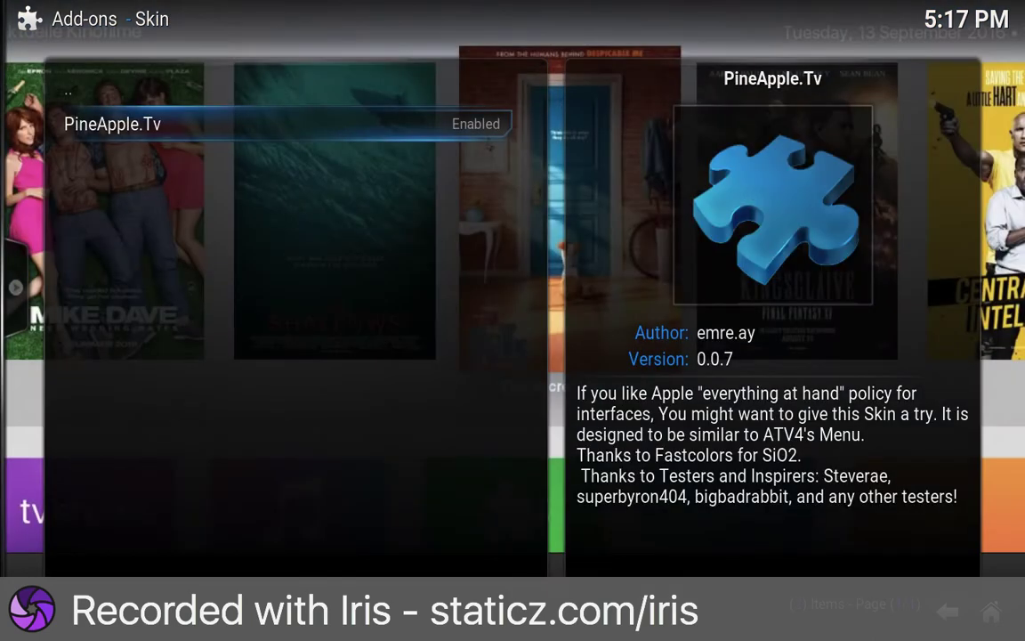
key("Return")
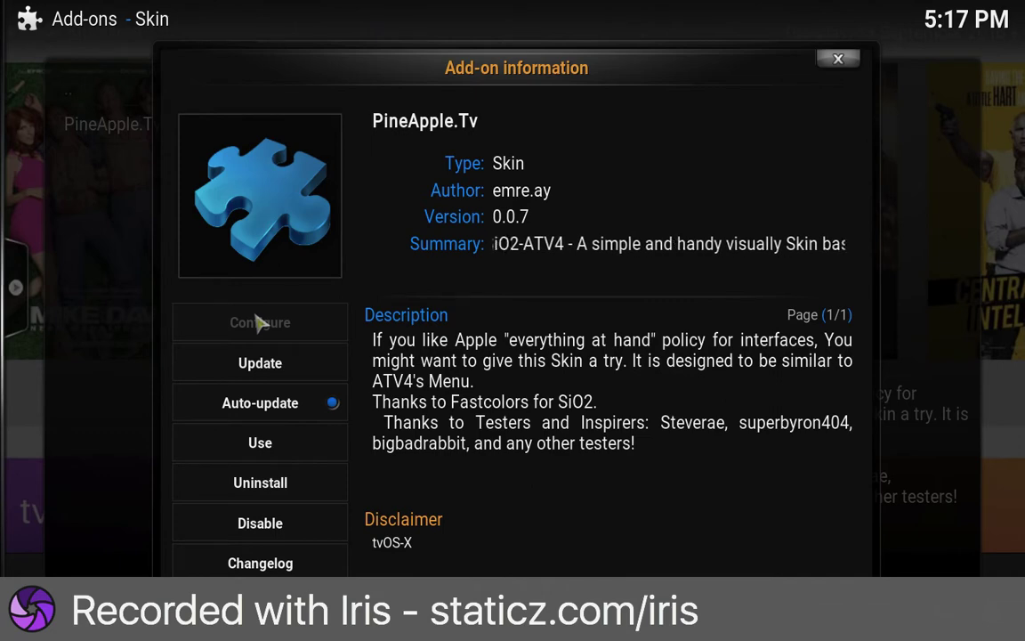
left_click(848, 65)
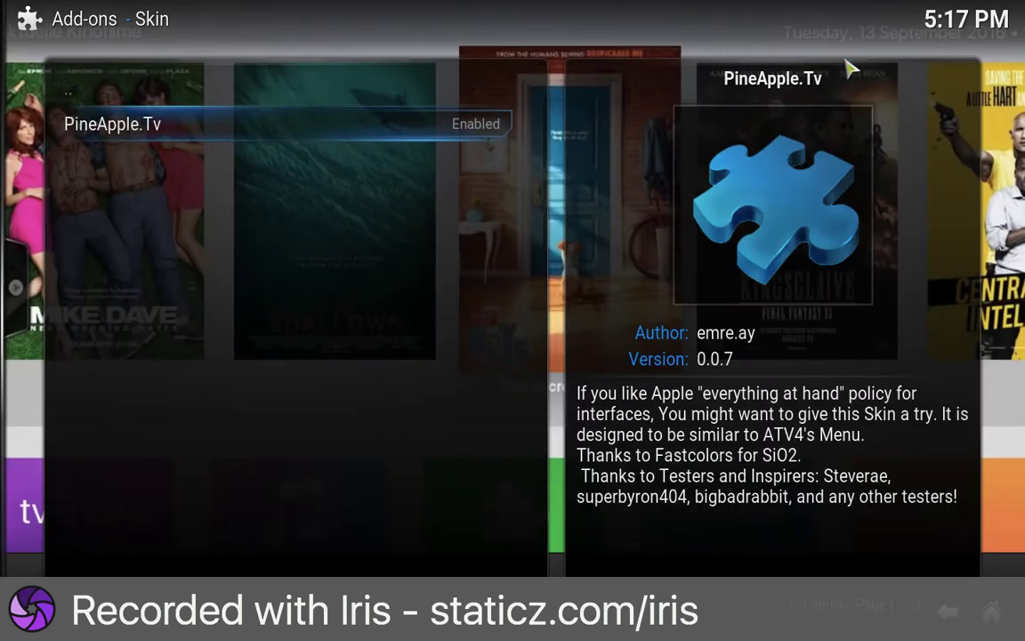
Leave the add-on browser and open the skin options in the Appearance settings
key("BackSpace")
key("BackSpace")
key("BackSpace")
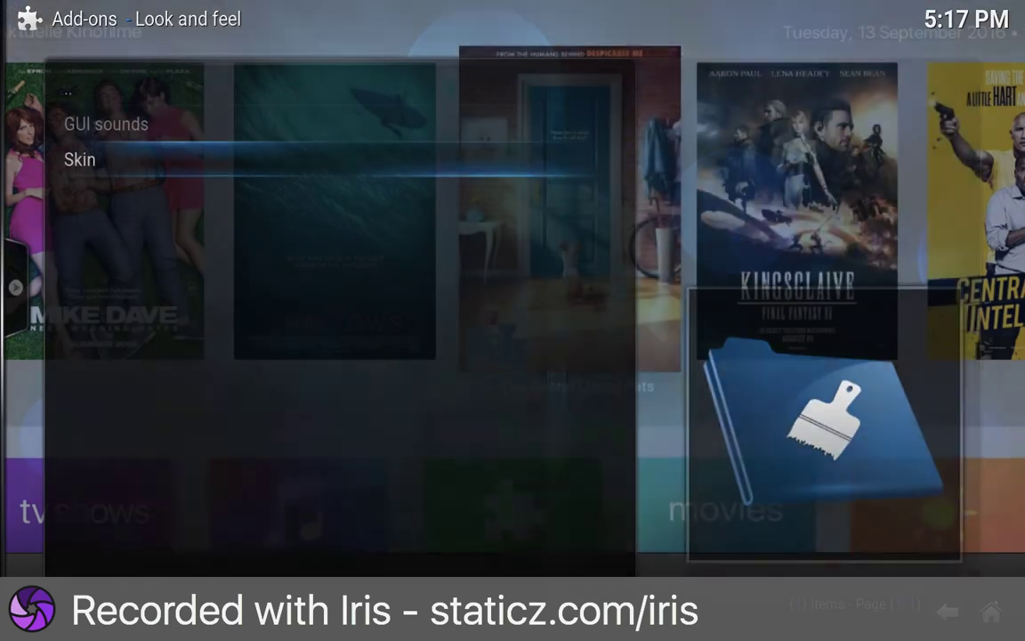
key("Down")
key("Down")
key("Down")
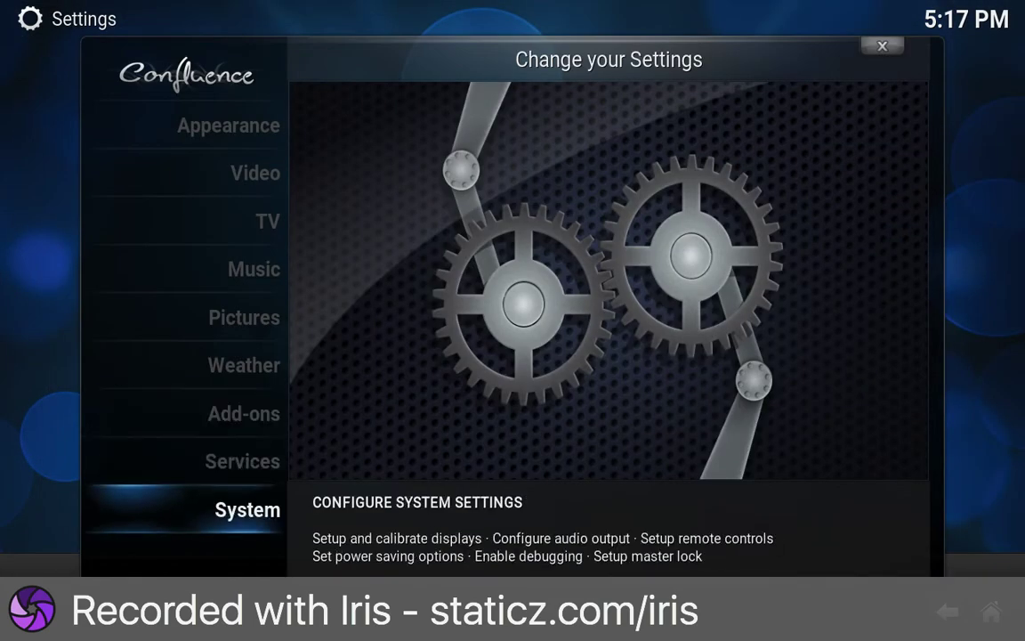
key("Return")
key("Right")
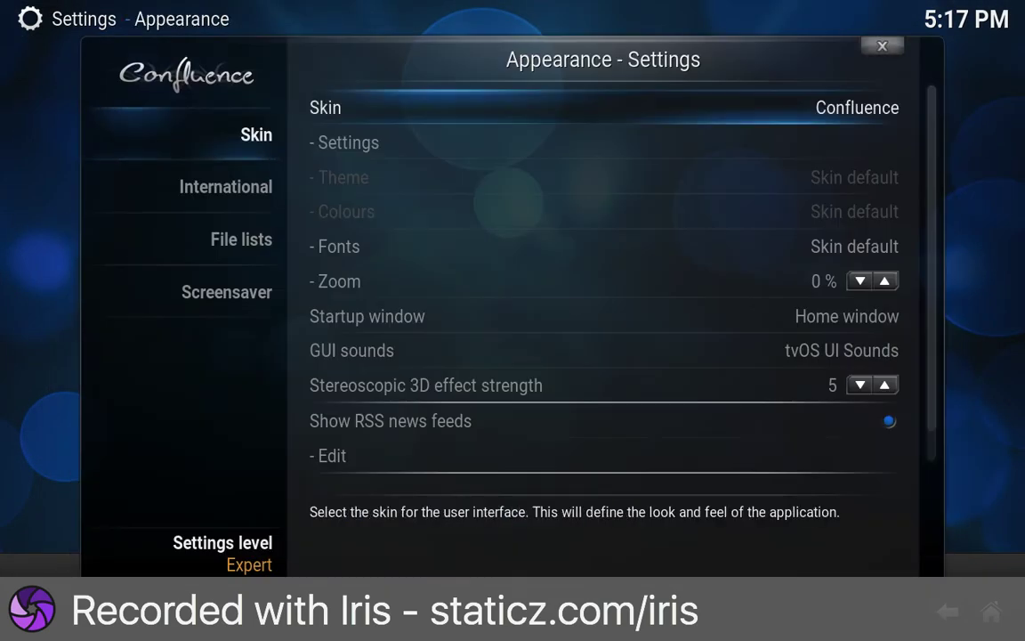
Set the skin to PineApple.Tv and keep the change
key("Return")
key("Down")
key("Down")
key("Down")
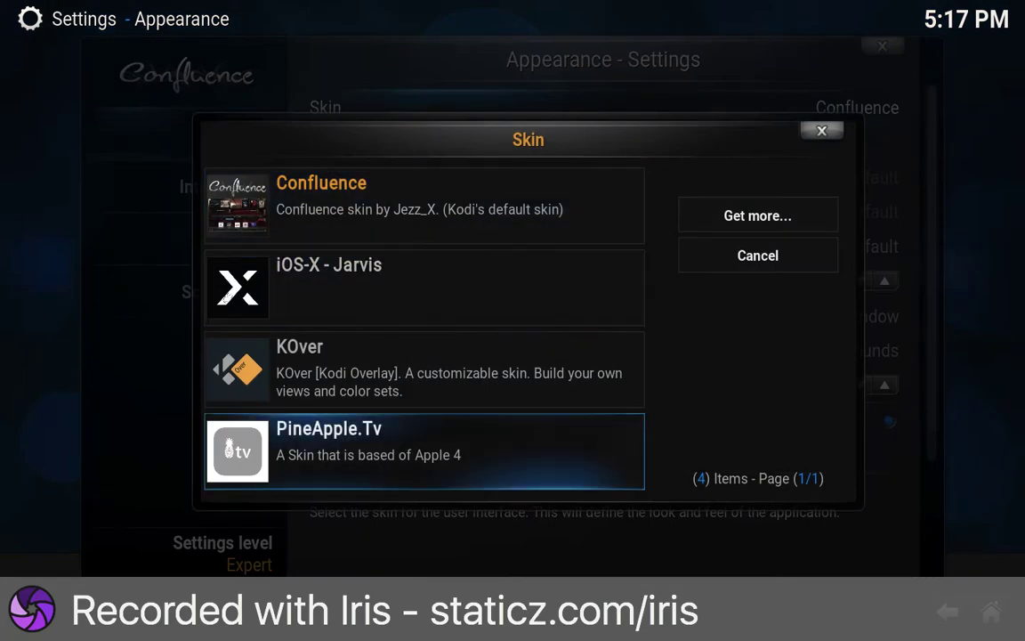
key("Return")
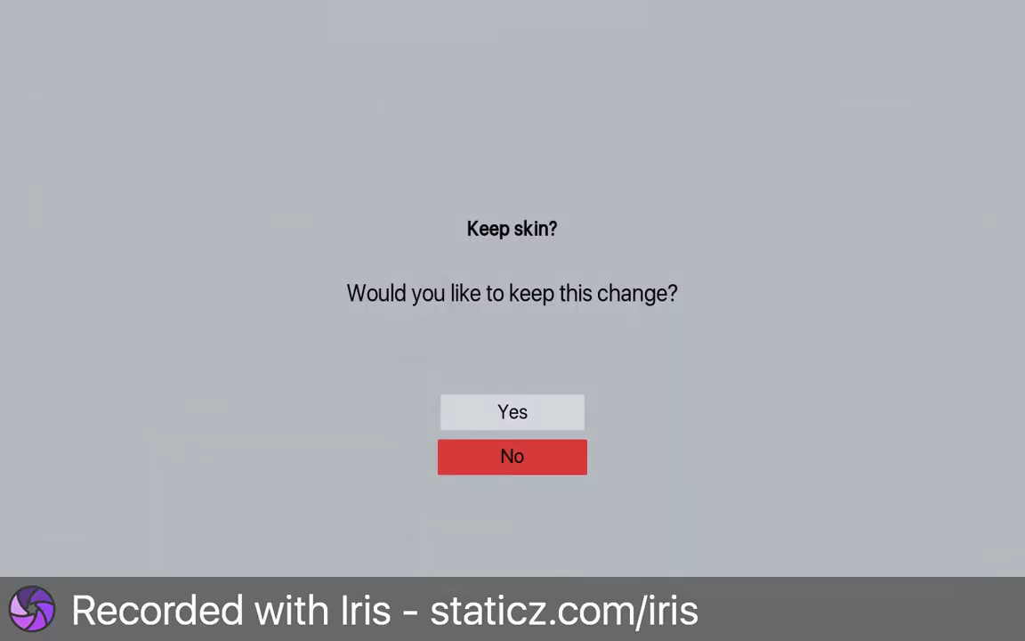
key("Up")
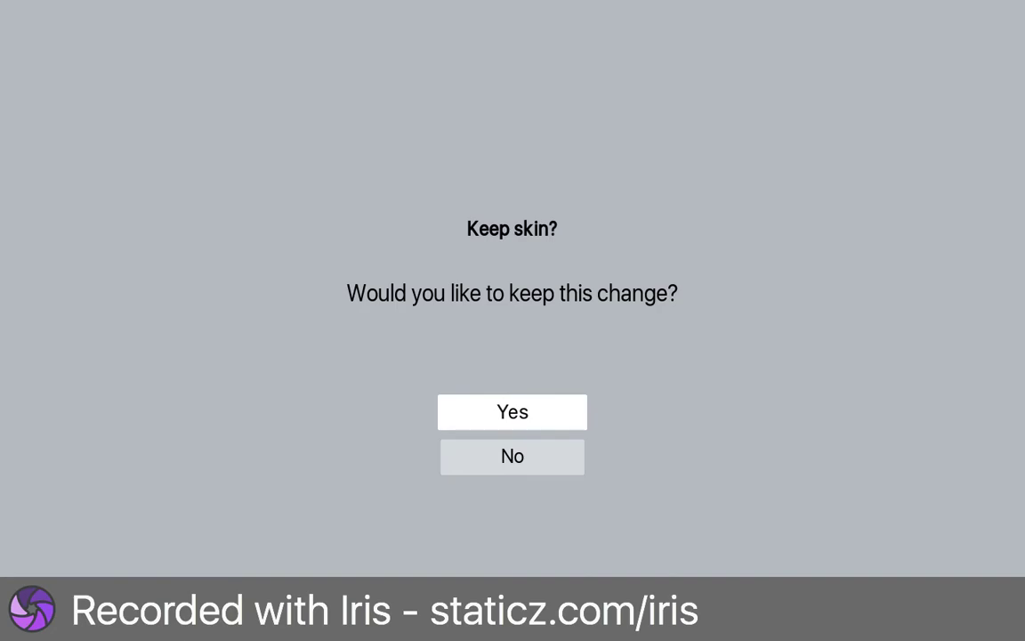
key("Return")
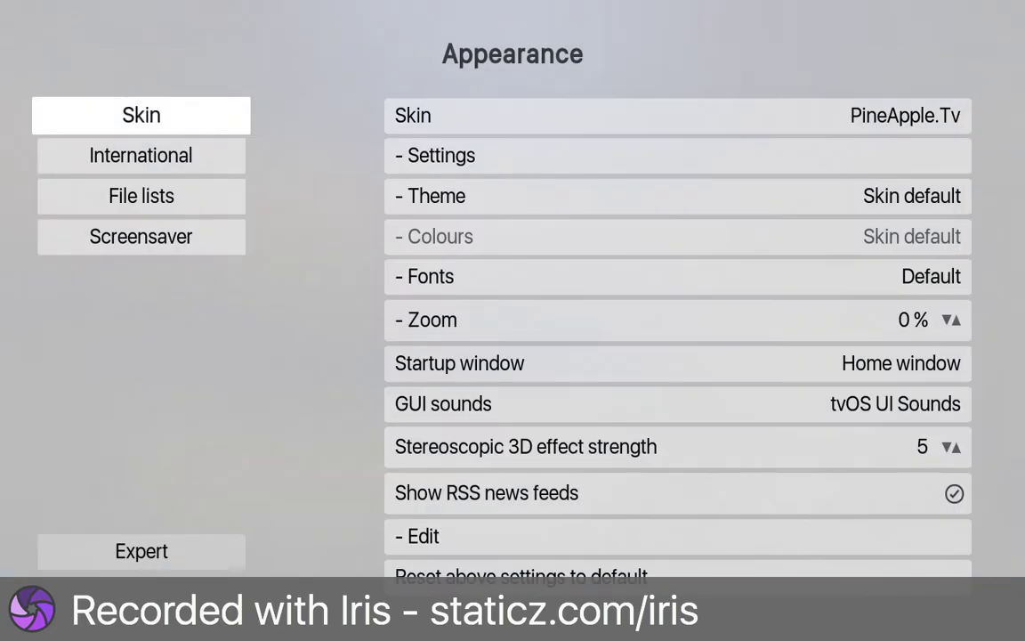
Look over the File lists and Screensaver categories of the Appearance settings and return to the home screen
key("Right")
key("Left")
key("Down")
key("Down")
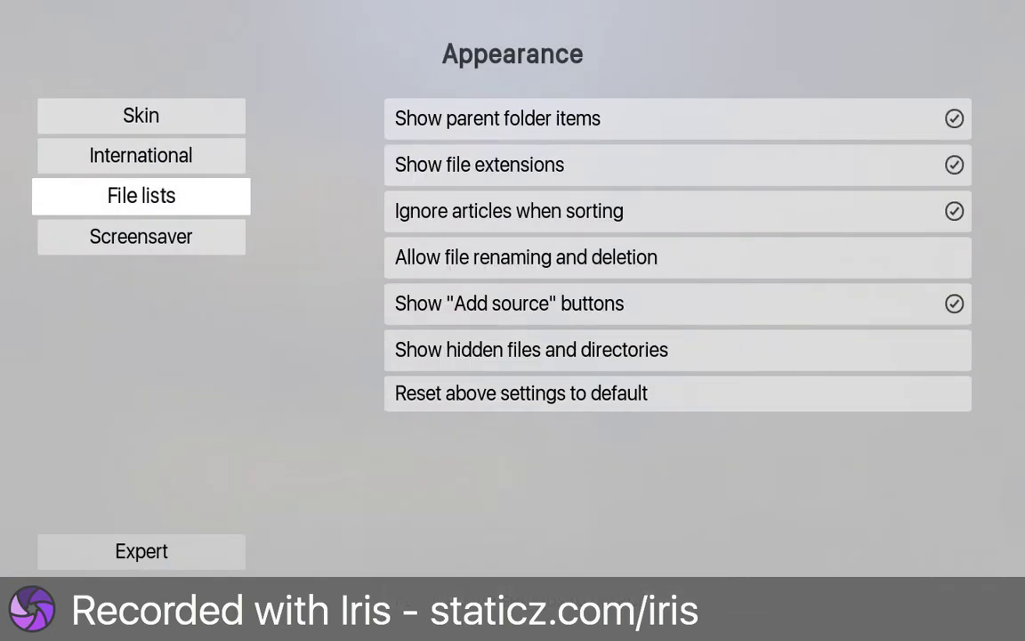
key("Down")
key("Right")
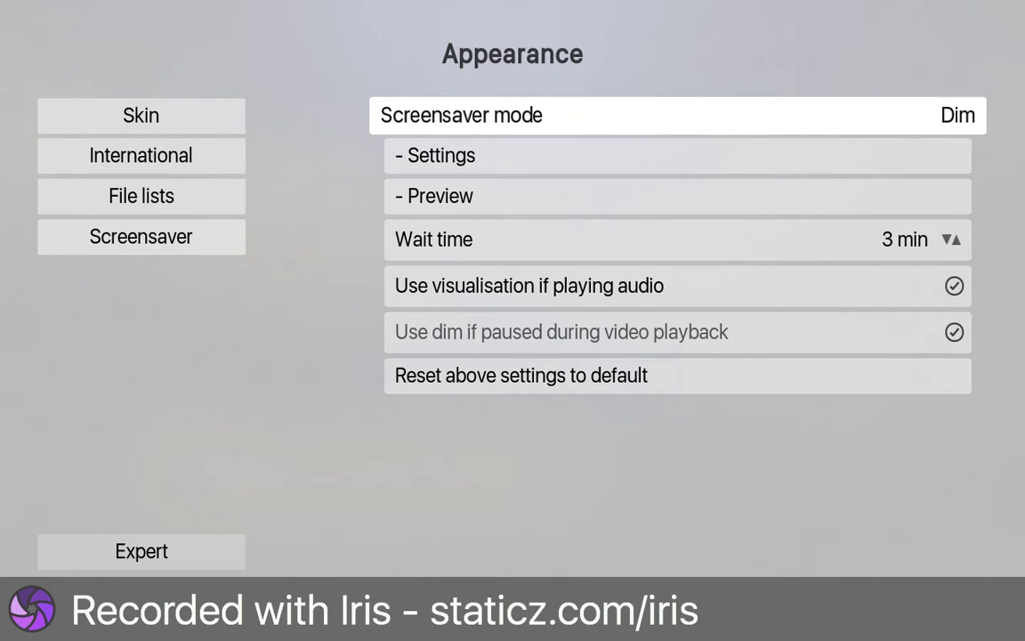
key("Escape")
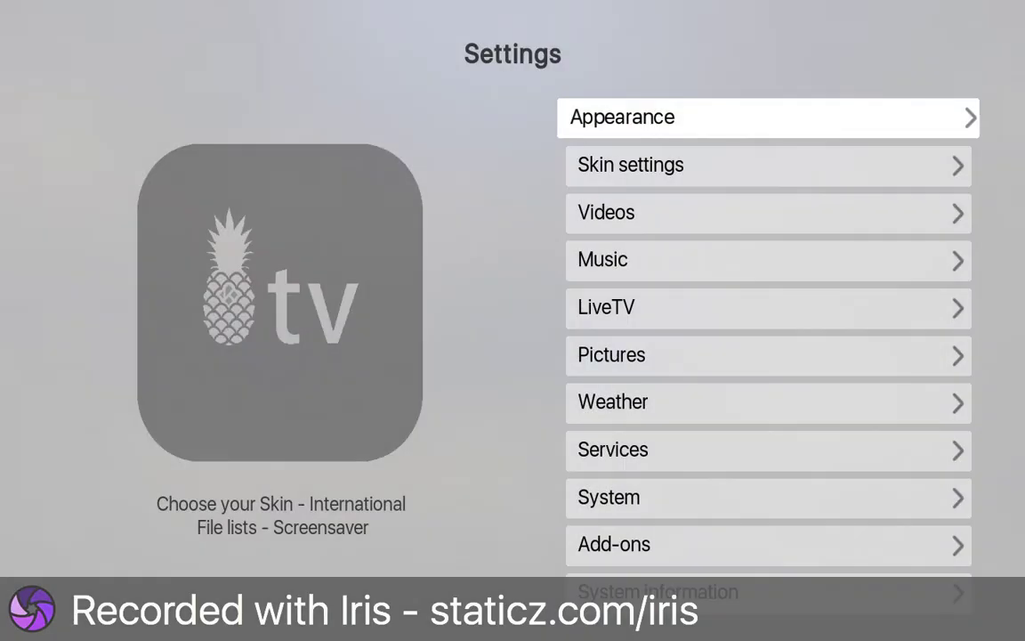
key("Escape")
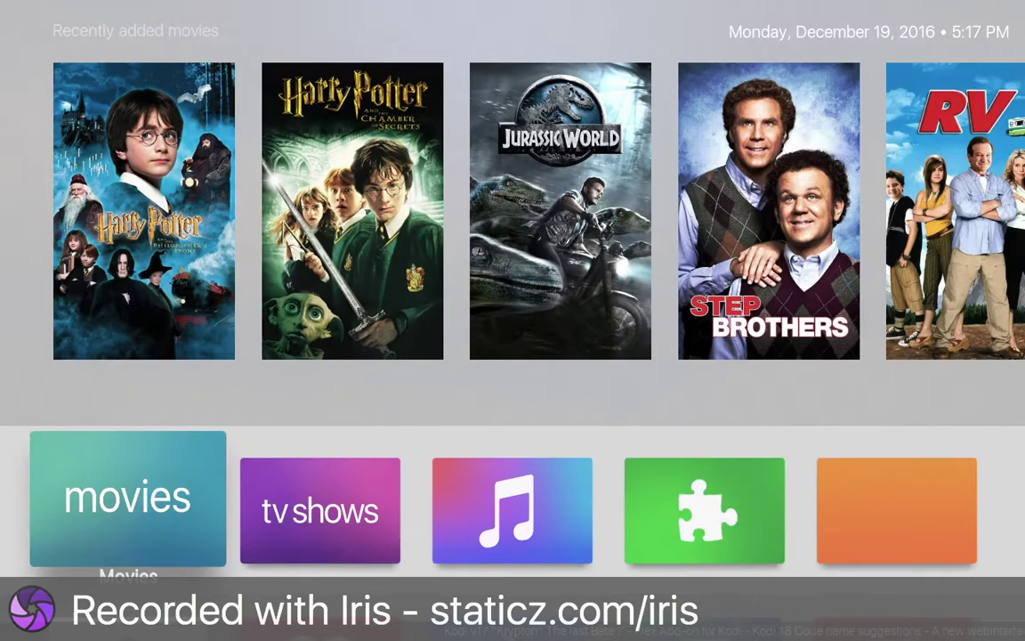
Look through the home screen tiles, from Movies and Add-ons to Pictures, Media sources, File manager, Settings and power
key("Down")
key("Up")
key("Right")
key("Right")
key("Right")
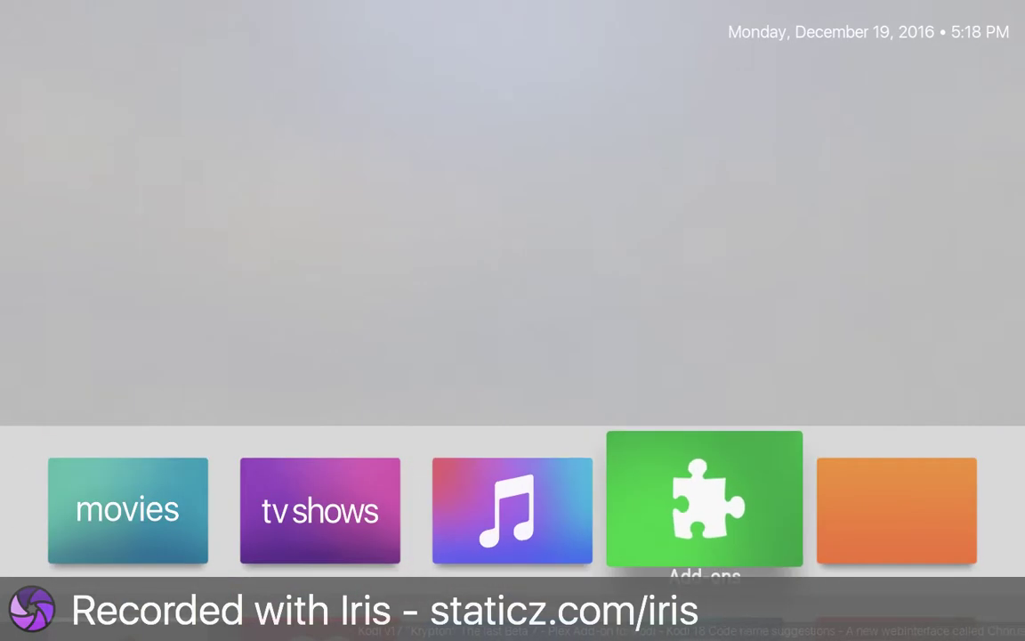
key("Right")
key("Down")
key("Left")
key("Left")
key("Left")
key("Left")
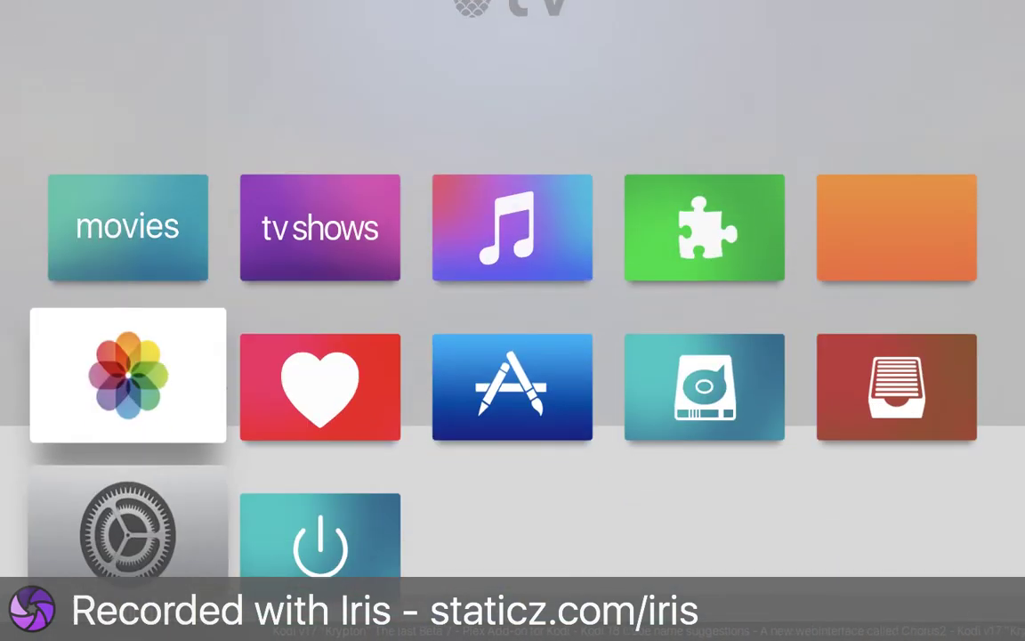
key("Down")
key("Right")
key("Up")
key("Right")
key("Right")
key("Right")
key("Right")
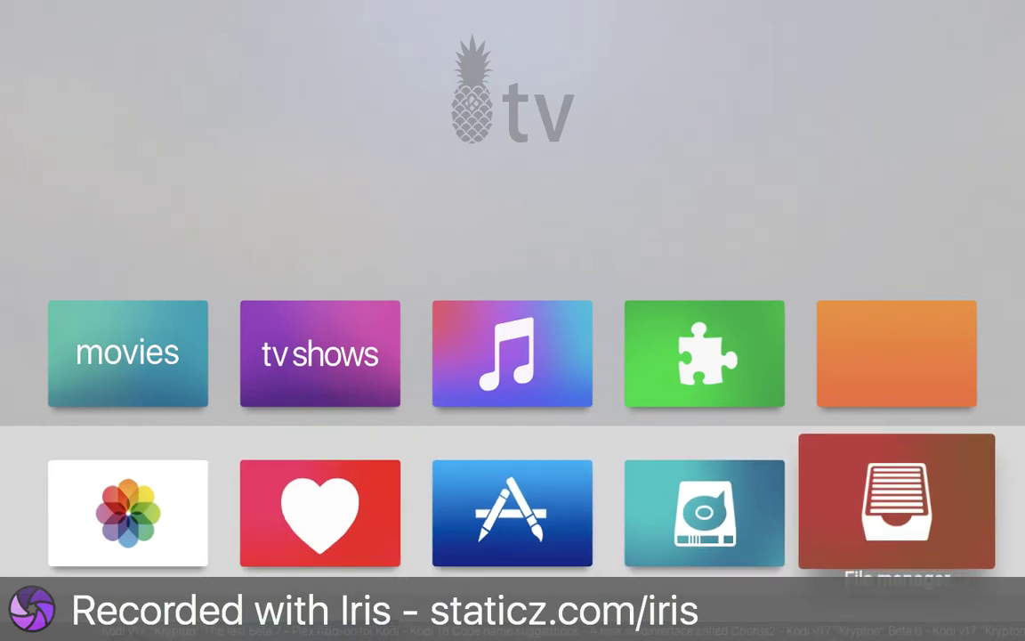
key("Left")
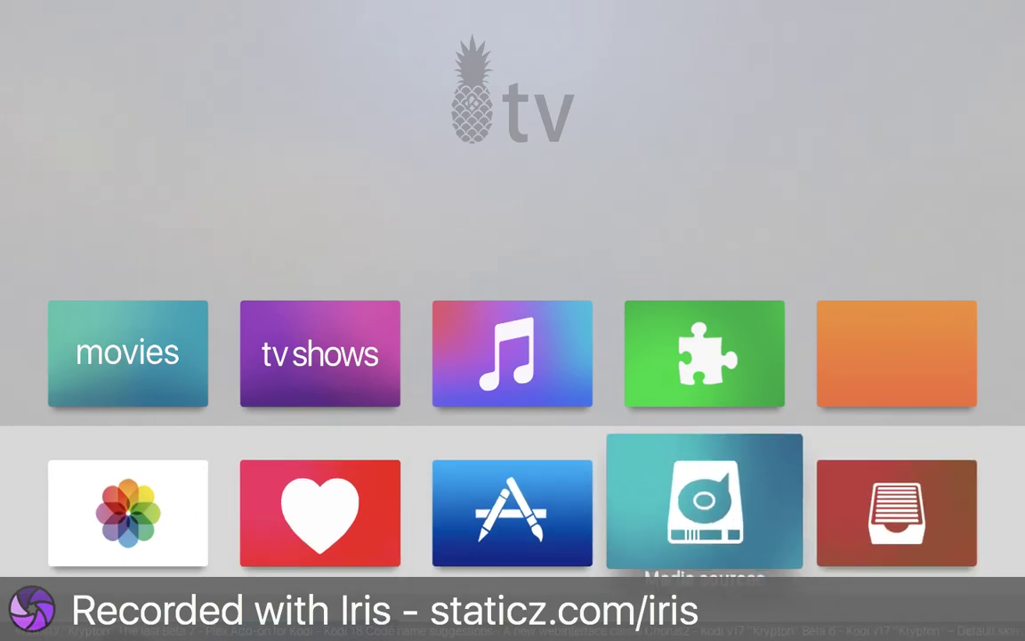
key("Left")
key("Left")
key("Left")
key("Down")
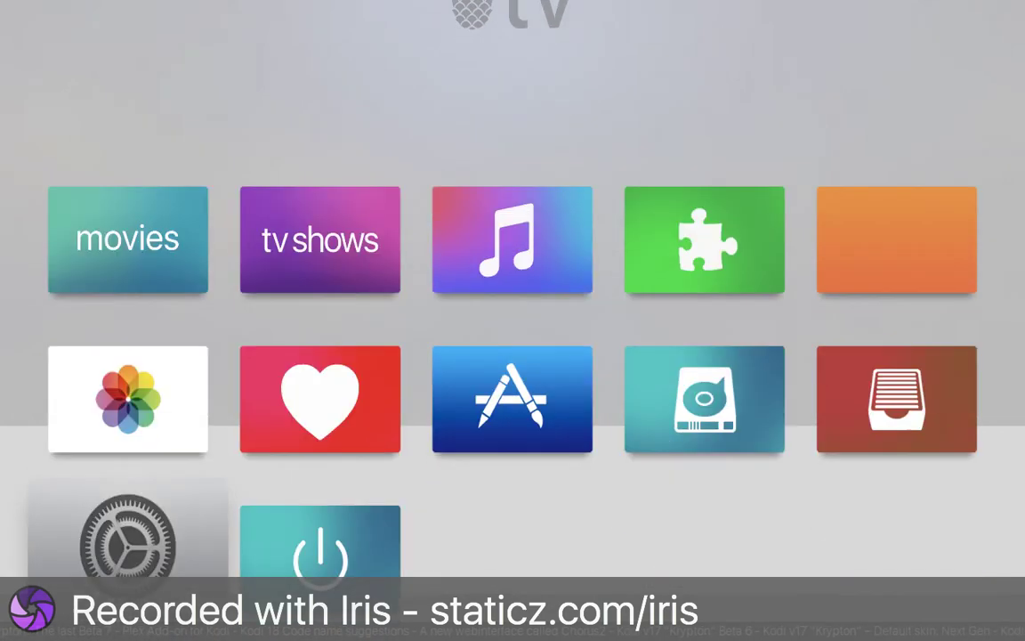
key("Right")
key("Up")
key("Right")
key("Right")
key("Right")
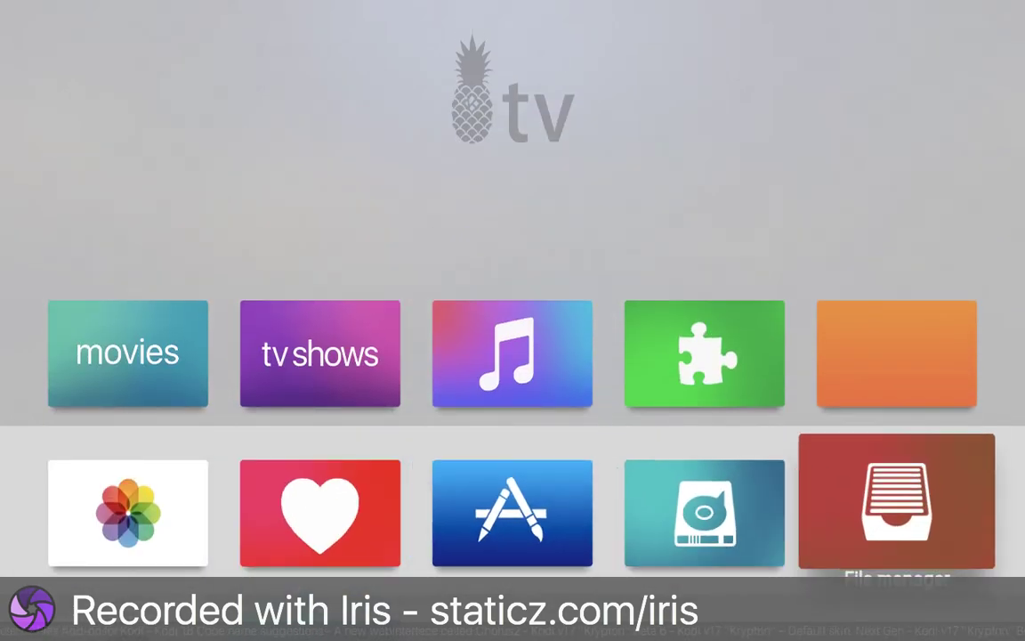
key("Left")
key("Left")
key("Left")
key("Left")
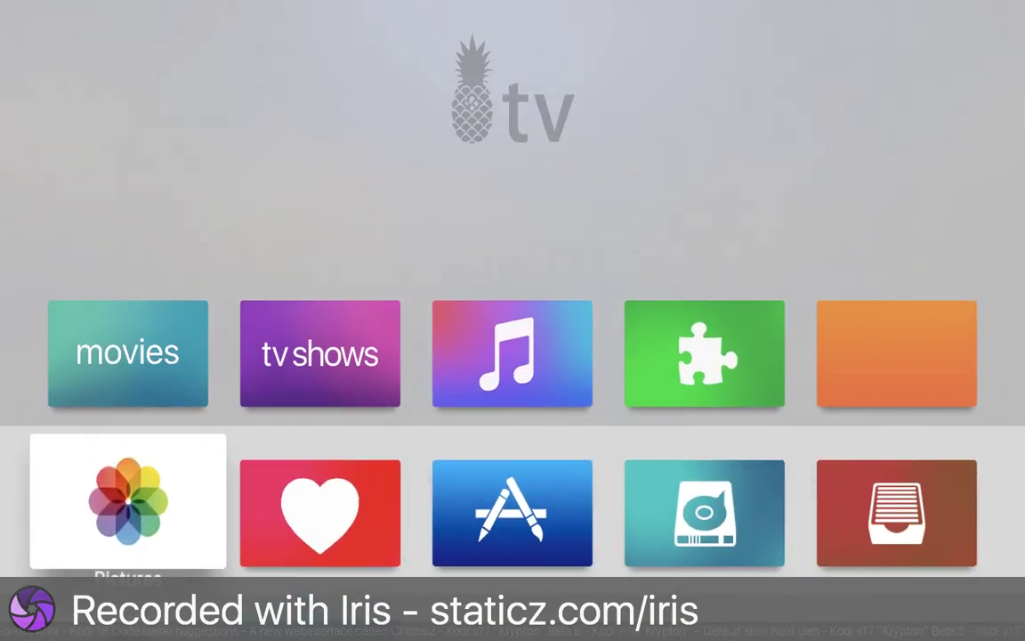
Open the Home Page Customizer in the skin settings
key("Down")
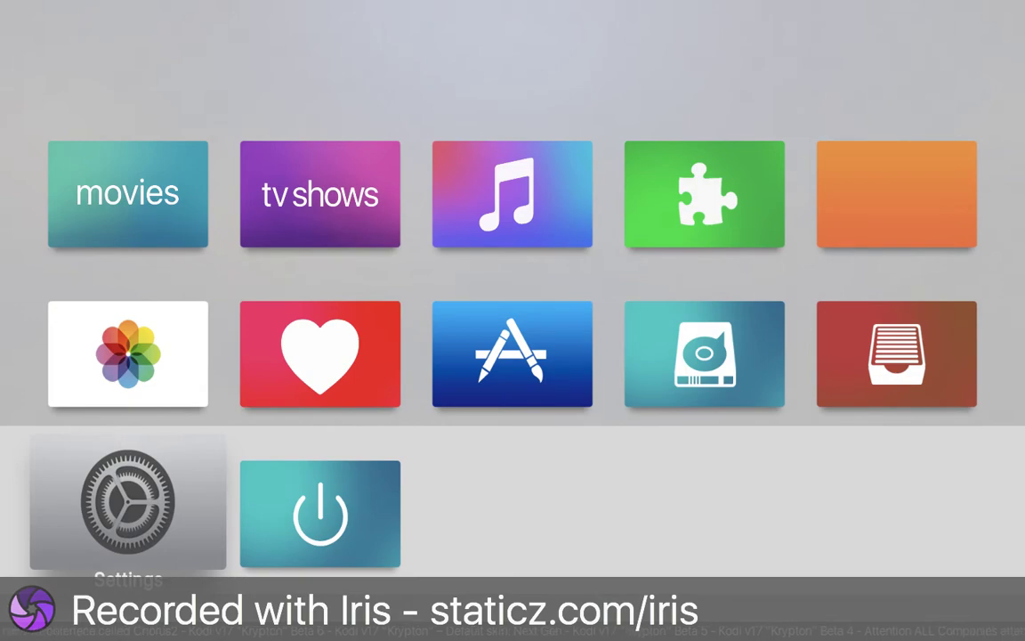
key("Return")
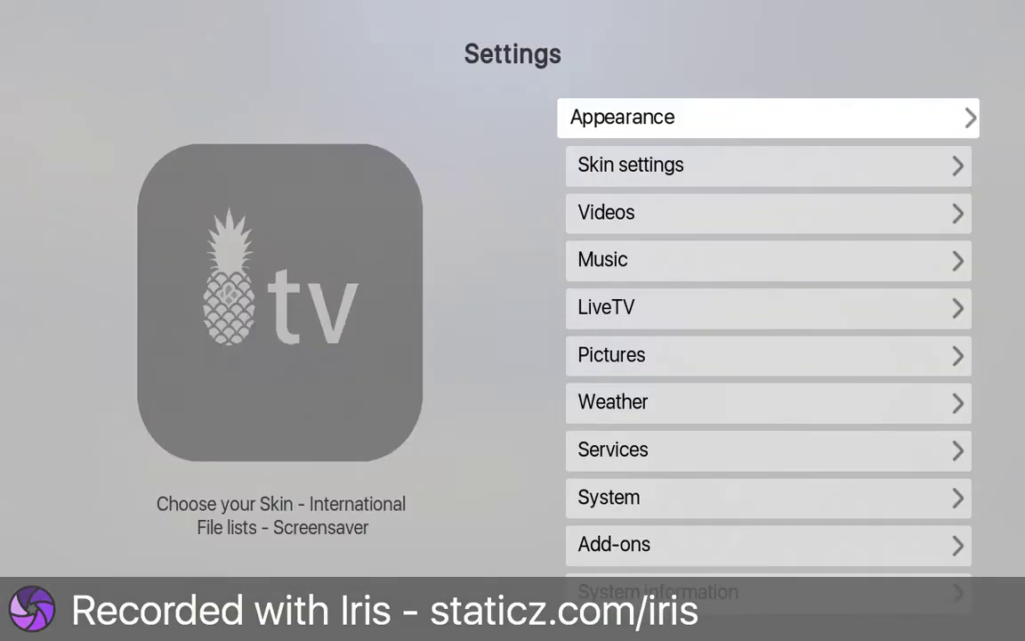
key("Down")
key("Return")
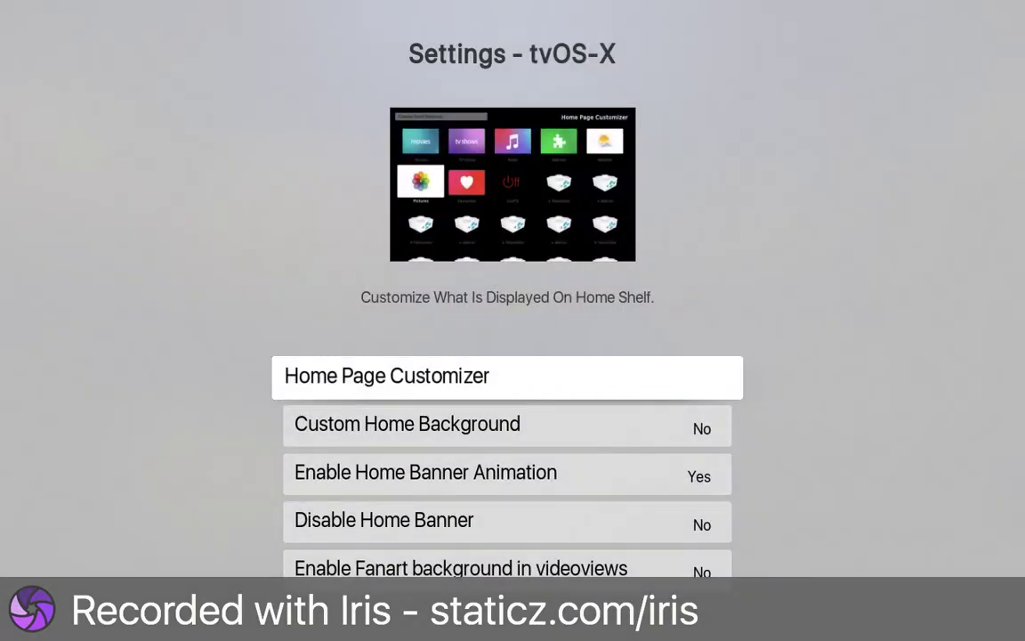
key("Return")
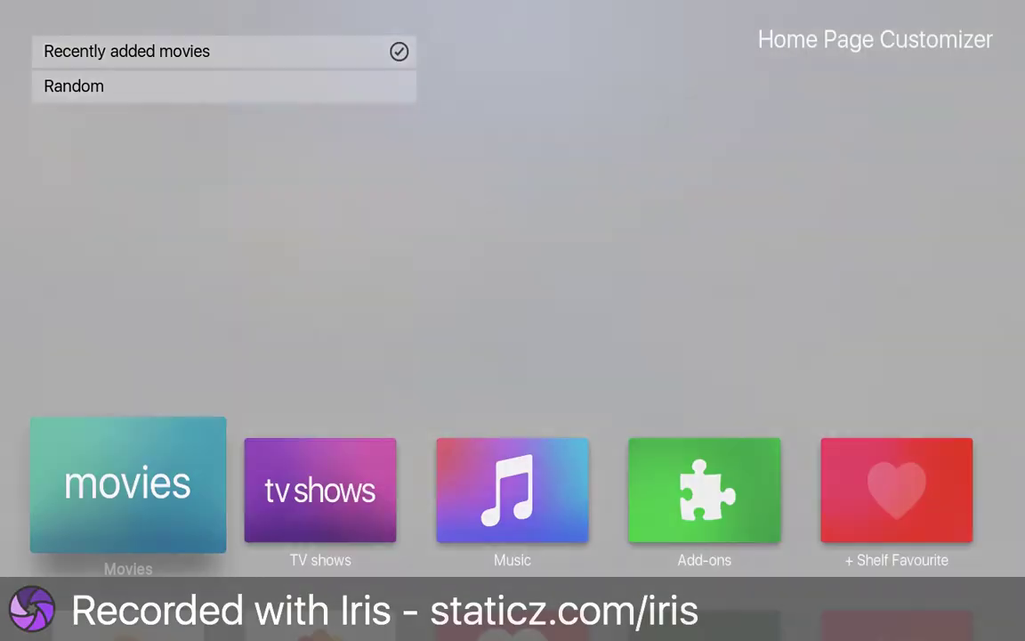
Enable Custom Shelf Shortcuts for the Add-ons tile in the Home Page Customizer
key("Right")
key("Right")
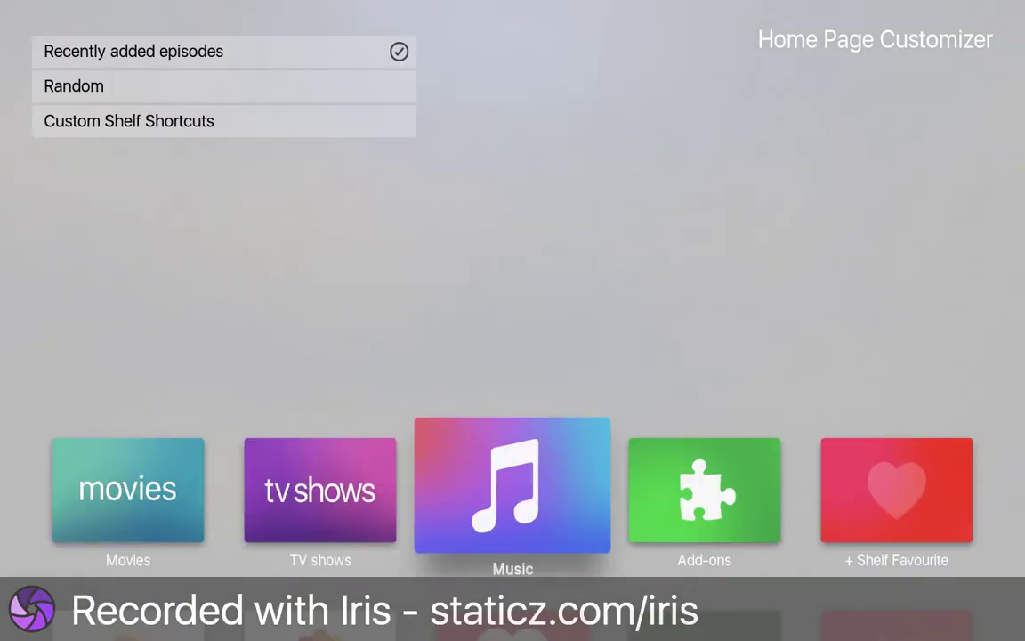
key("Right")
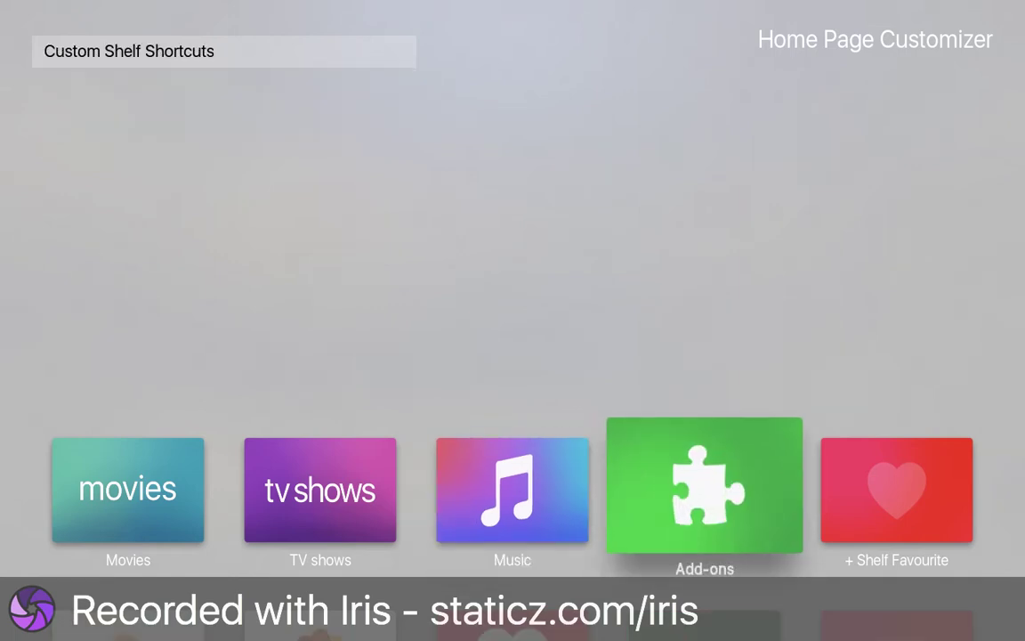
key("Up")
key("Return")
key("Down")
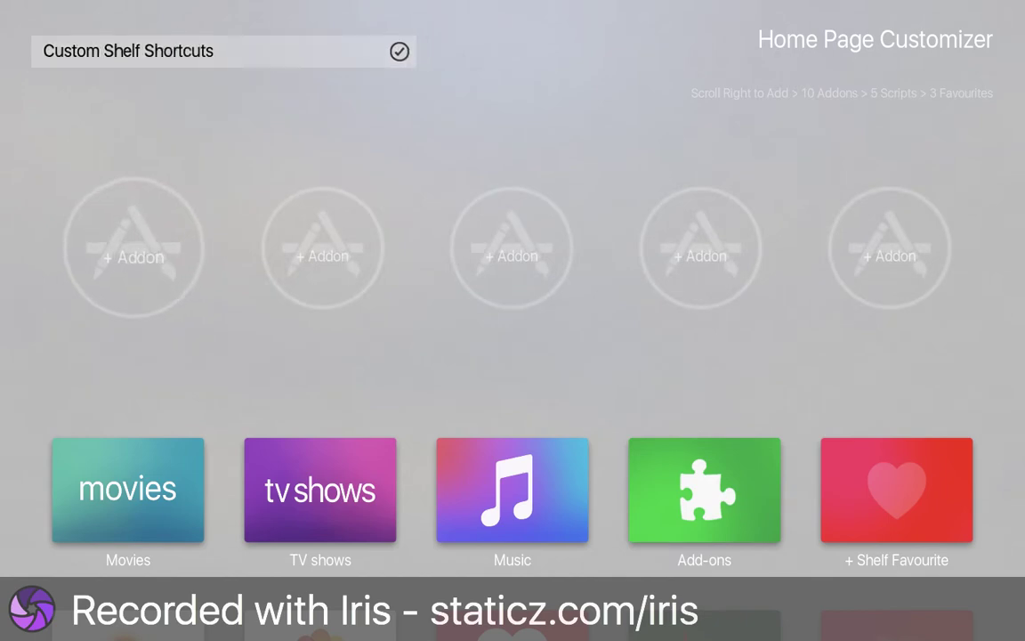
Assign the Exodus add-on to the first slot of the Add-ons shelf
key("Down")
key("Up")
key("Down")
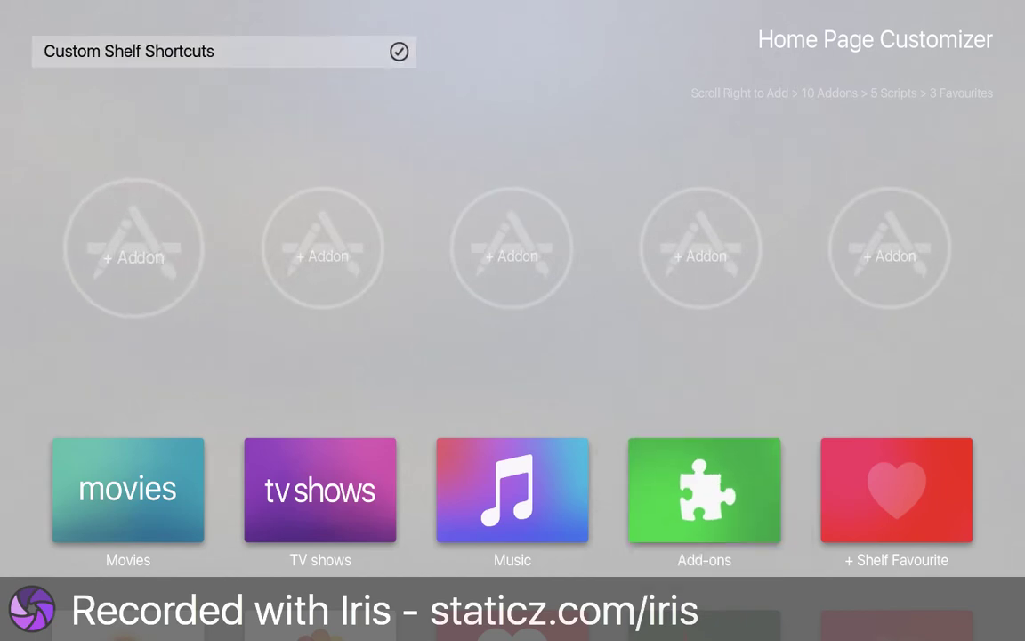
key("Up")
key("Down")
key("Return")
key("Down")
key("Down")
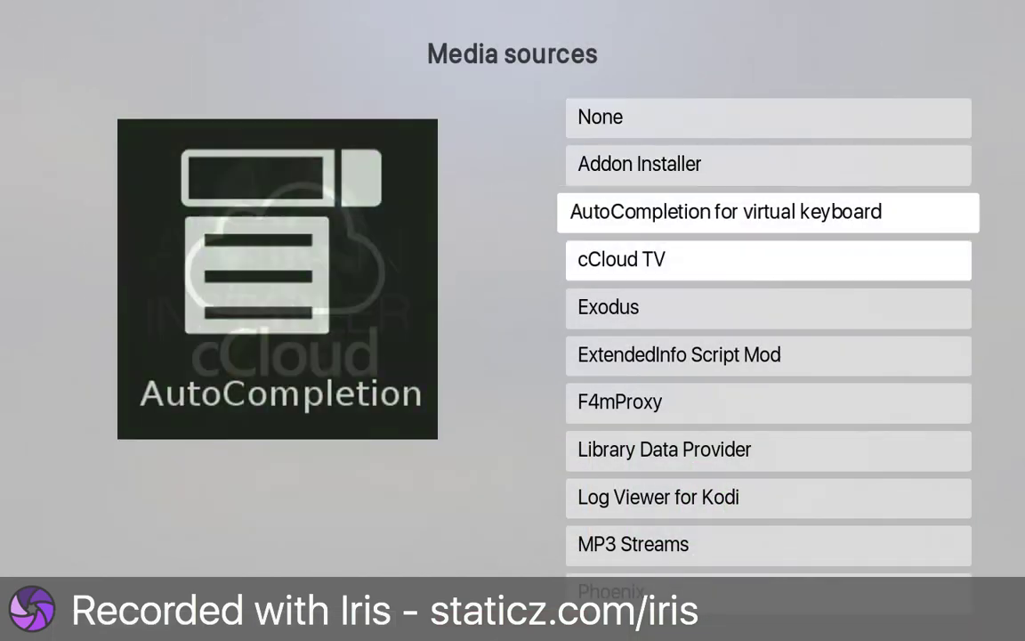
key("Down")
key("Down")
key("Return")
Assign the cCloud TV add-on to the second slot of the Add-ons shelf
key("Right")
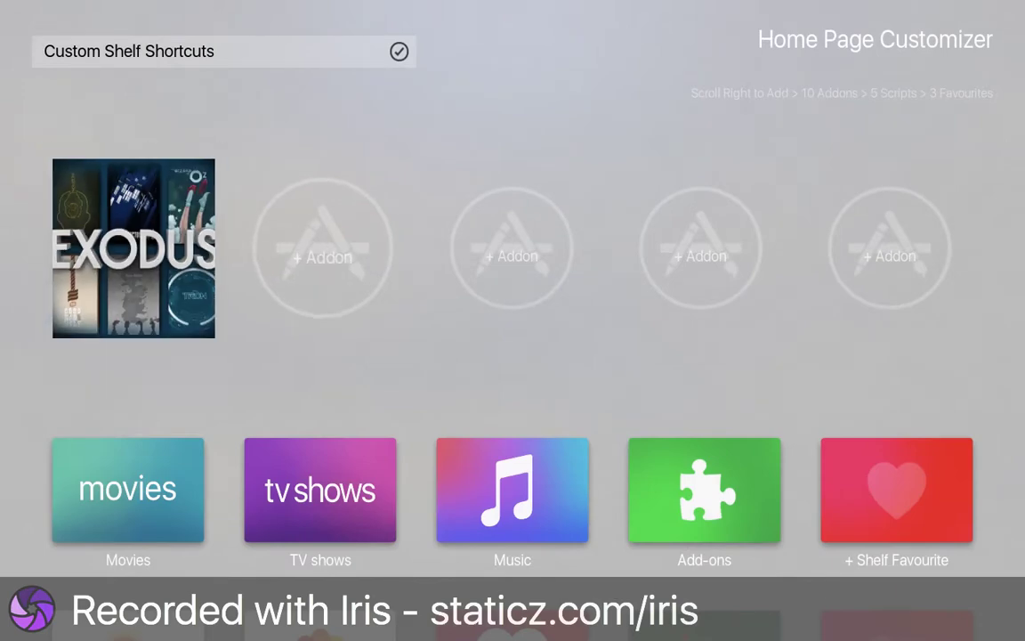
key("Return")
key("Down")
key("Down")
key("Down")
key("Return")
Assign the MP3 Streams add-on to the third slot of the Add-ons shelf
key("Right")
key("Return")
key("Down")
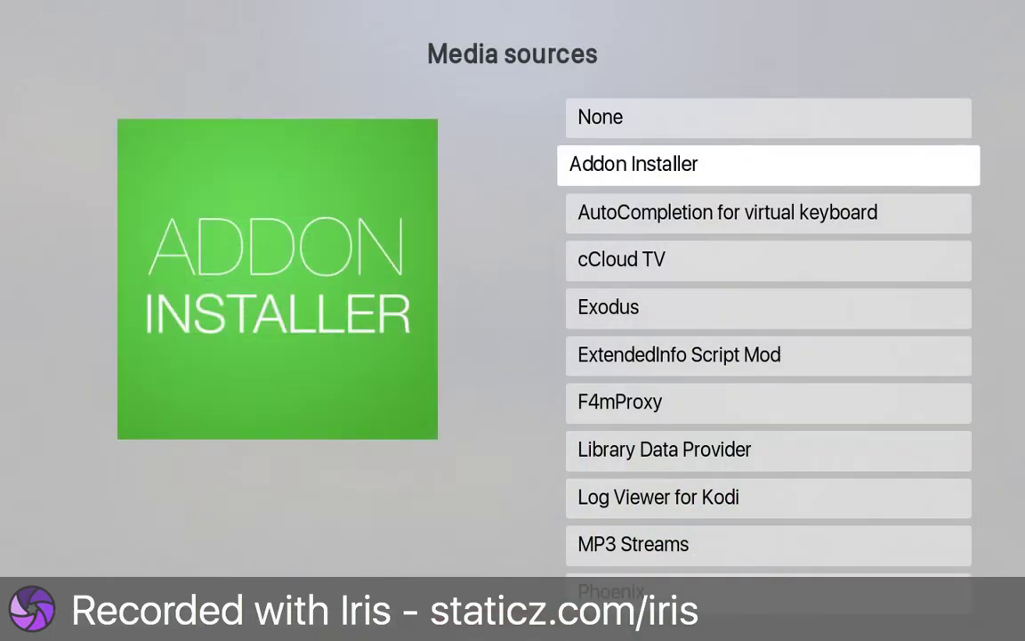
key("Down")
key("Down")
key("Down")
key("Down")
key("Down")
key("Down")
key("Down")
key("Down")
key("Return")
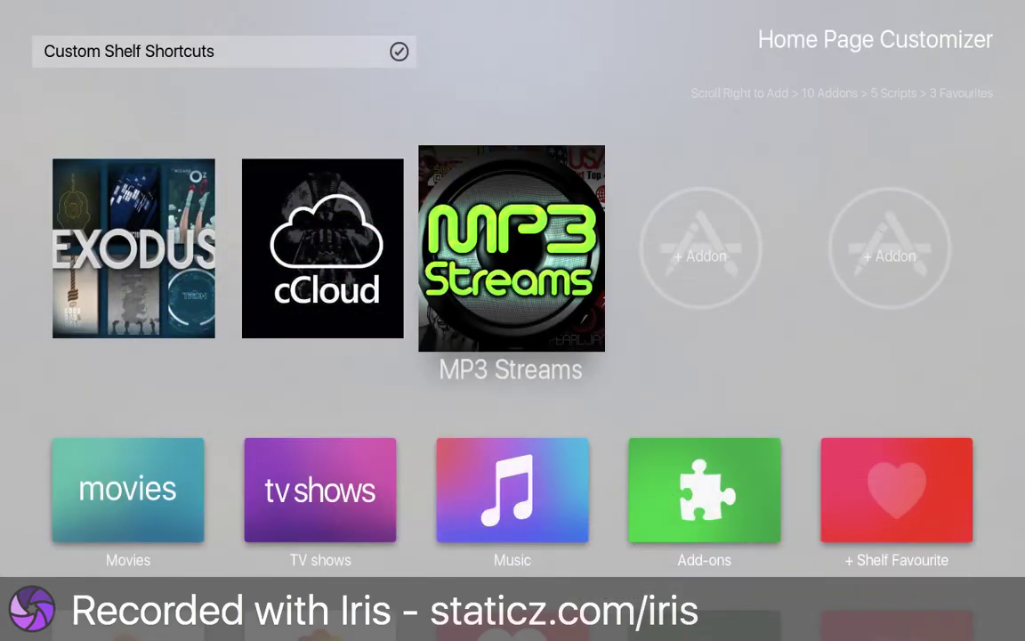
Check which favourites are offered for the last favourite slot of the Add-ons shelf
key("Left")
key("Right")
key("Right")
key("Right")
key("Right")
key("Right")
key("Right")
key("Right")
key("Right")
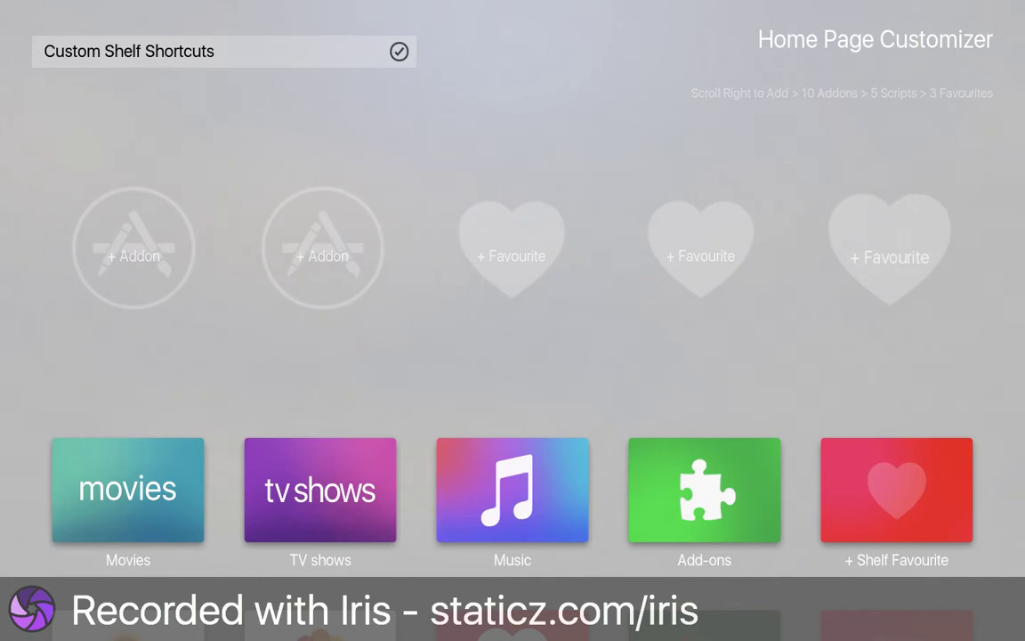
key("Return")
key("Down")
key("Down")
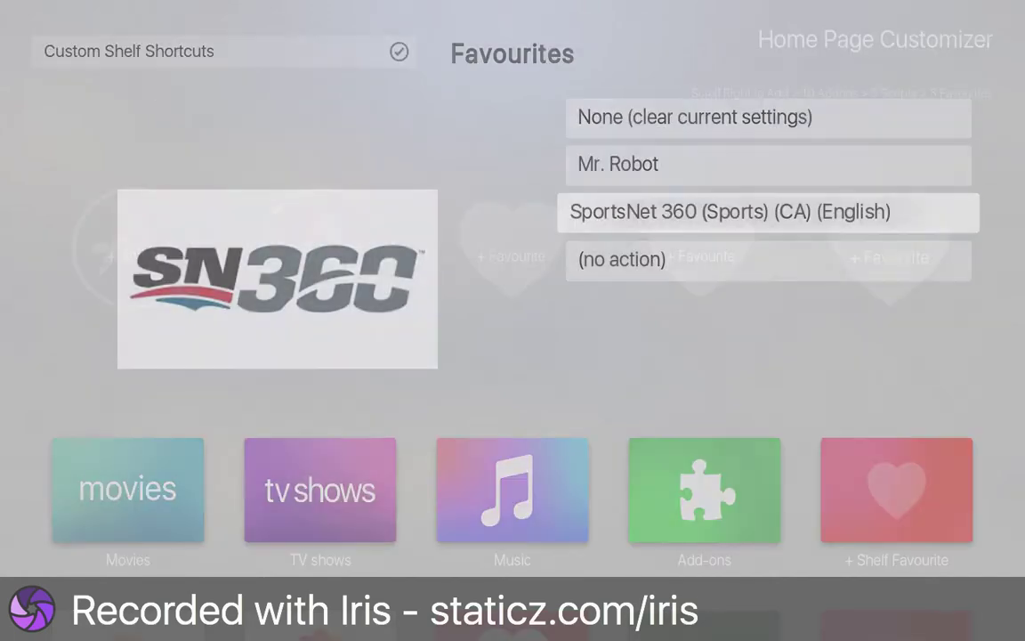
key("Return")
Look over the customizer tiles around cCloud TV and check the favourites offered for the empty tile beside it
key("Down")
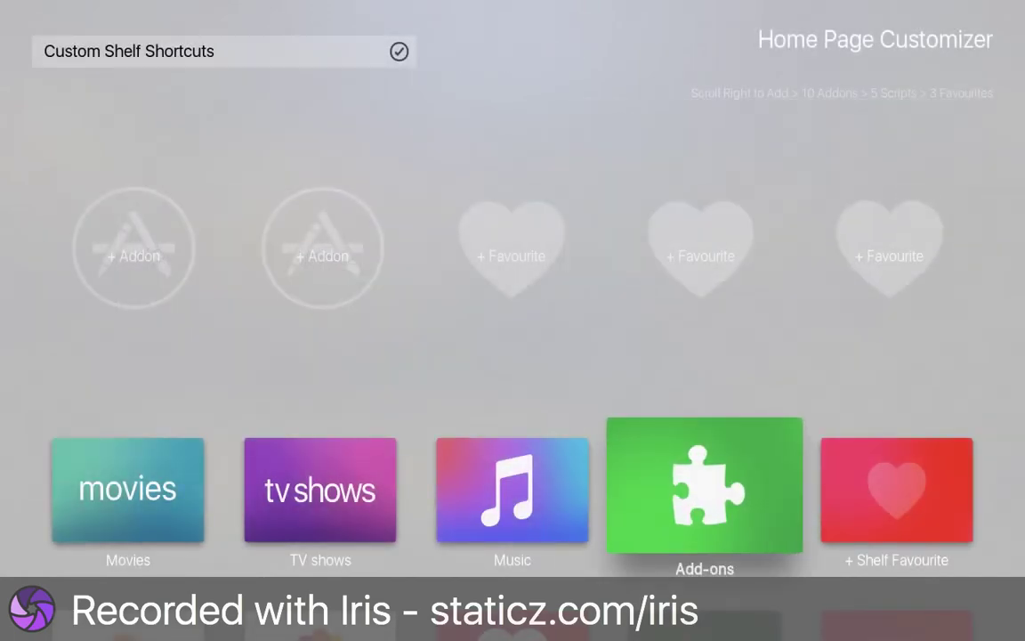
key("Down")
key("Left")
key("Down")
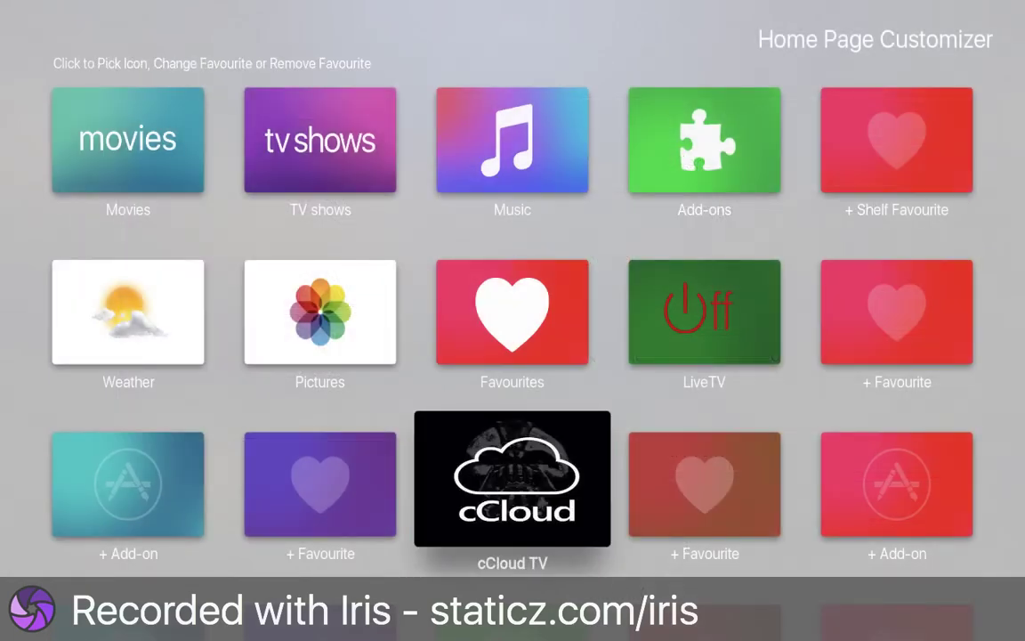
key("Right")
key("Right")
key("Left")
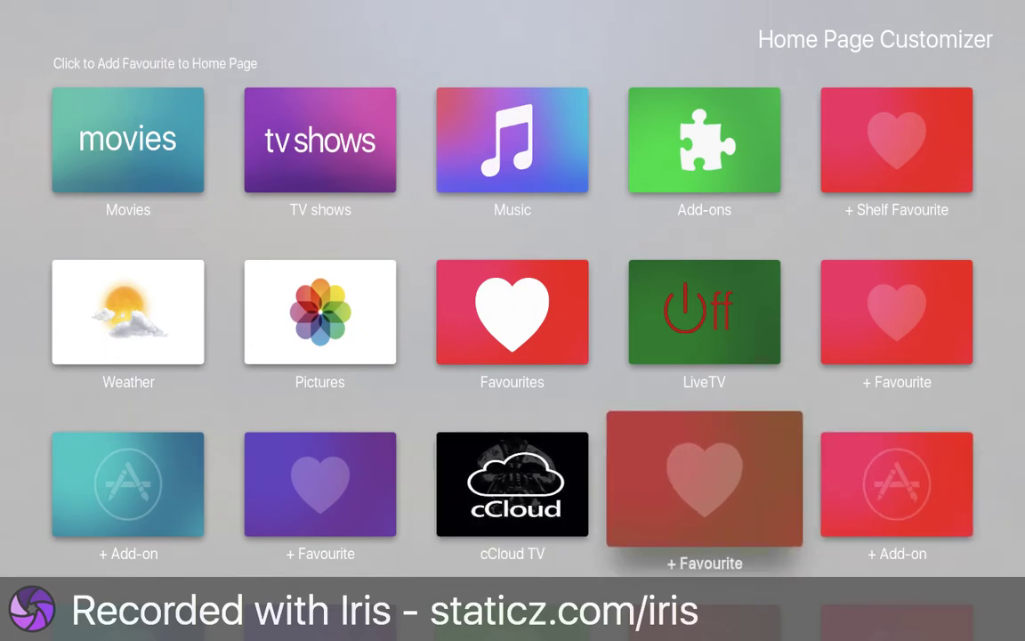
key("Return")
key("Down")
key("Escape")
Look through the remaining add-on, favourite and script tiles down to the power tile and return to the Add-ons tile
key("Down")
key("Down")
key("Down")
key("Down")
key("Down")
key("Down")
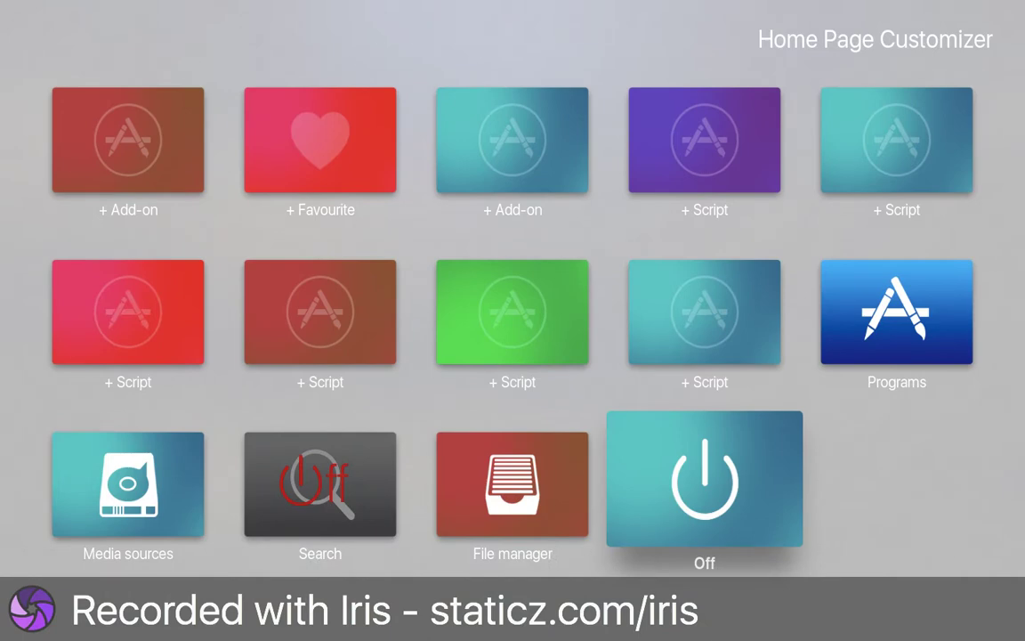
key("Left")
key("Up")
key("Left")
key("Up")
key("Up")
key("Up")
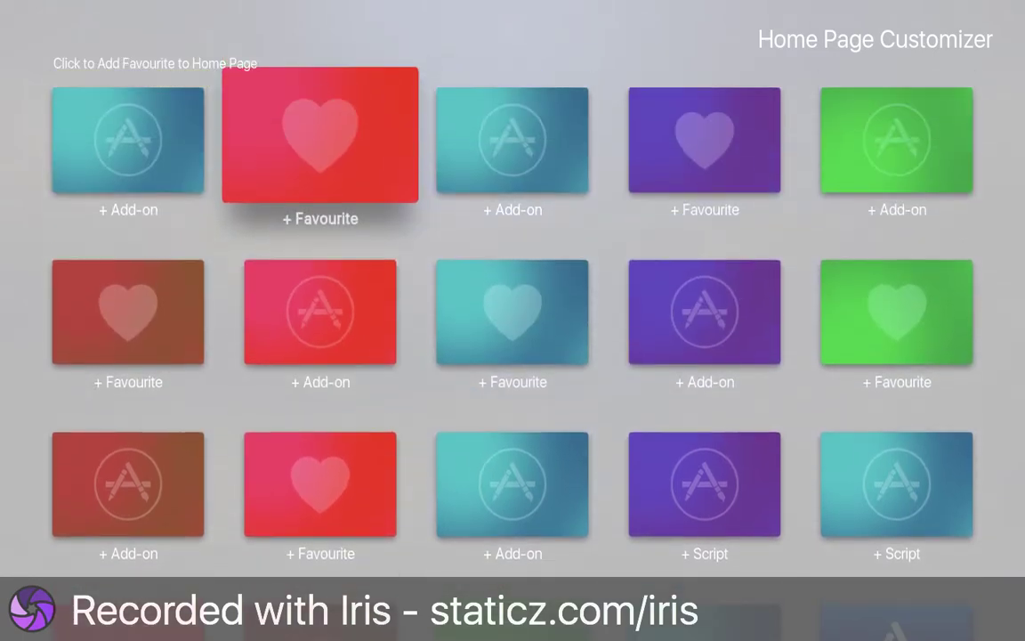
key("Right")
key("Down")
key("Up")
key("Up")
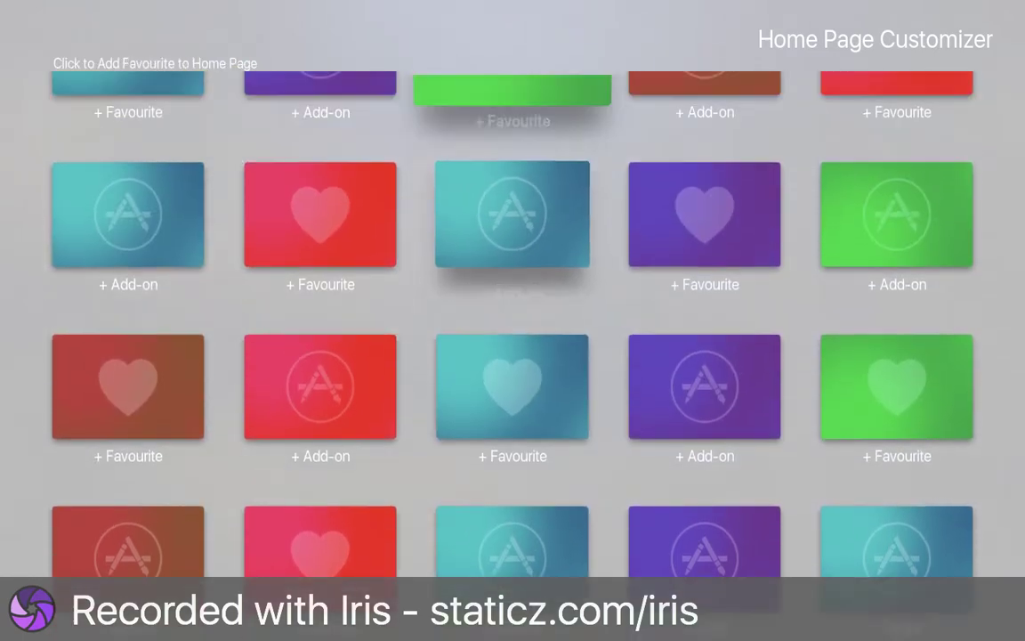
key("Up")
key("Right")
key("Up")
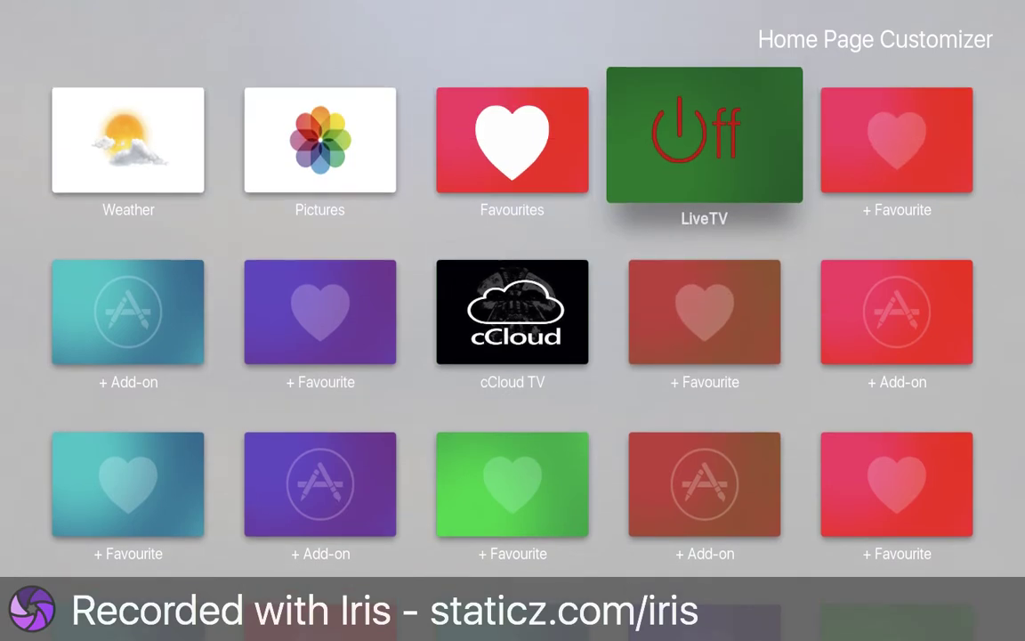
key("Down")
key("Up")
key("Up")
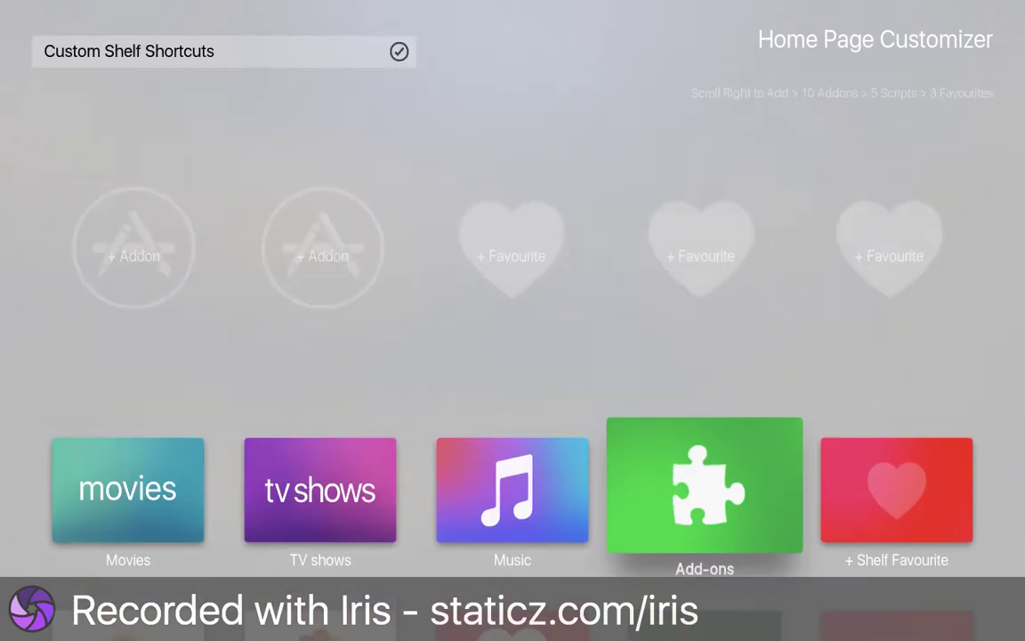
Review the LiveTV tile and the empty favourite and add-on tiles, and leave the Home Page Customizer for the home screen
key("Down")
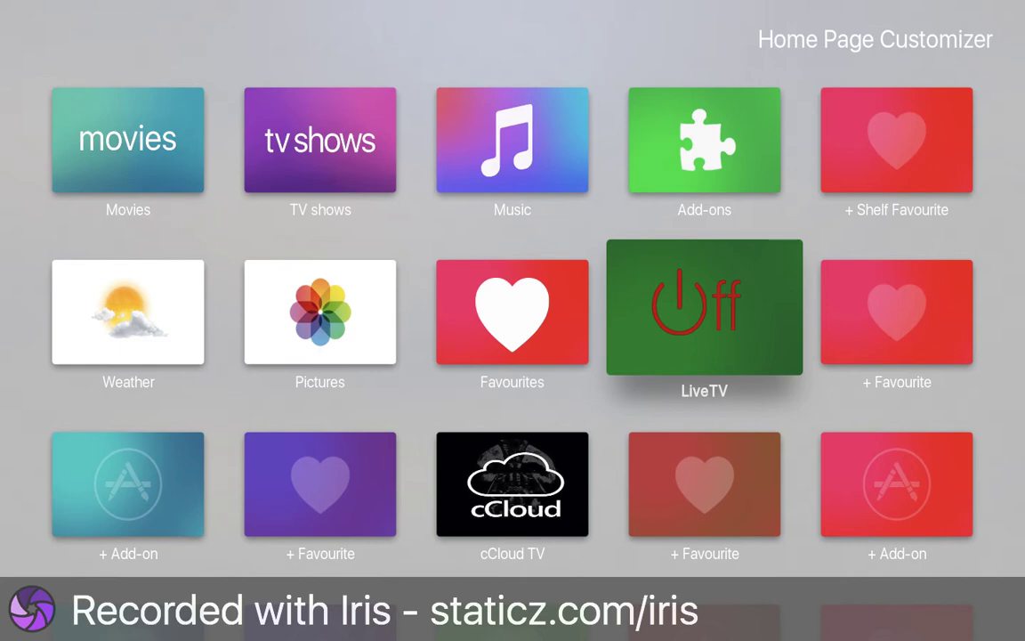
key("Left")
key("Right")
key("Down")
key("Left")
key("Right")
key("Down")
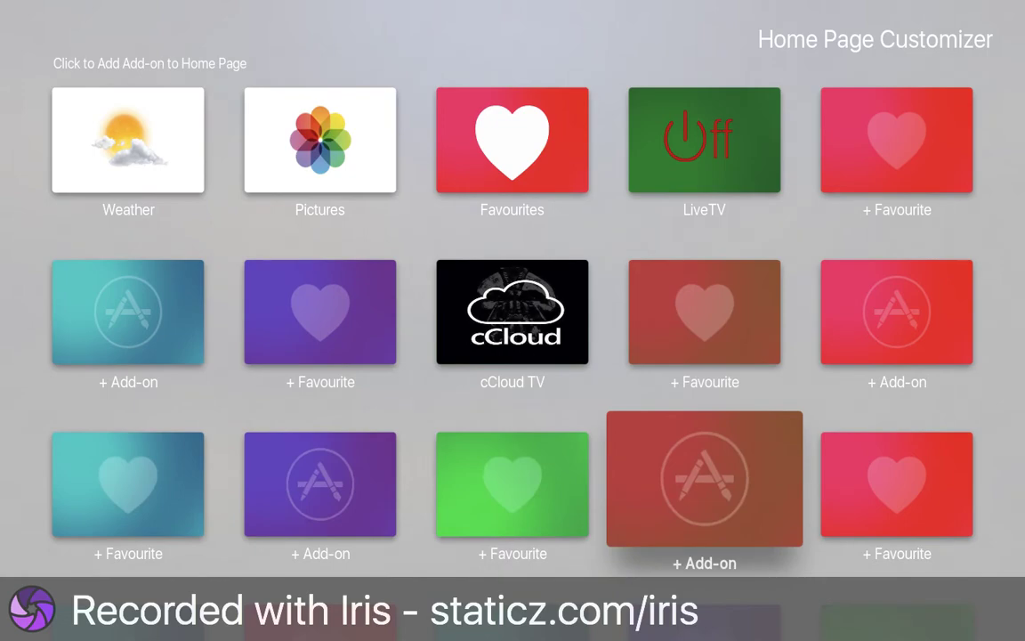
key("Escape")
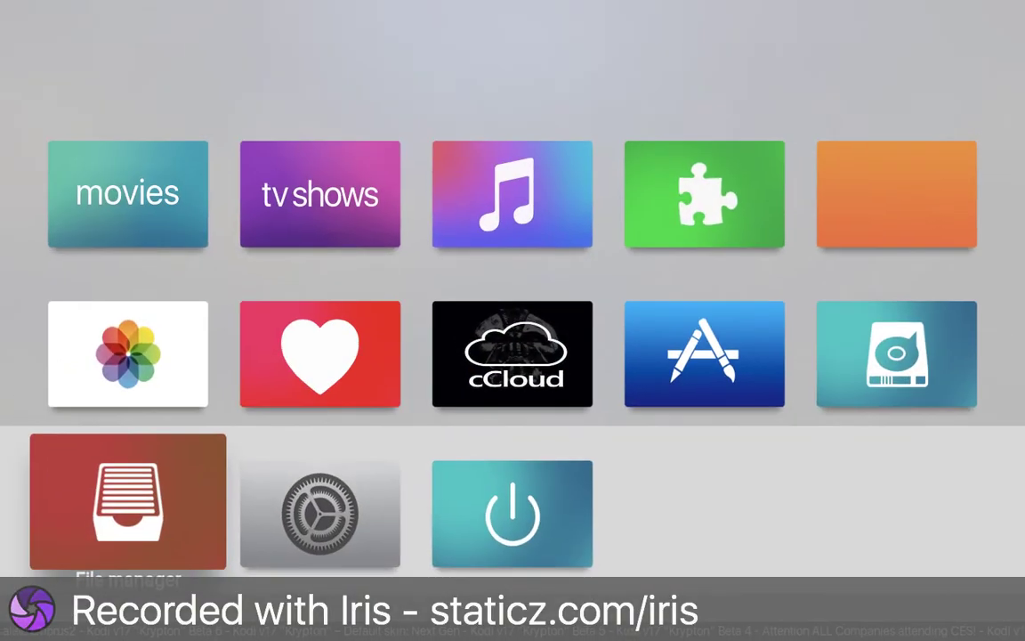
Look over the home screen tiles from File manager and cCloud TV to the TV shows and Movies shelves
key("Right")
key("Right")
key("Up")
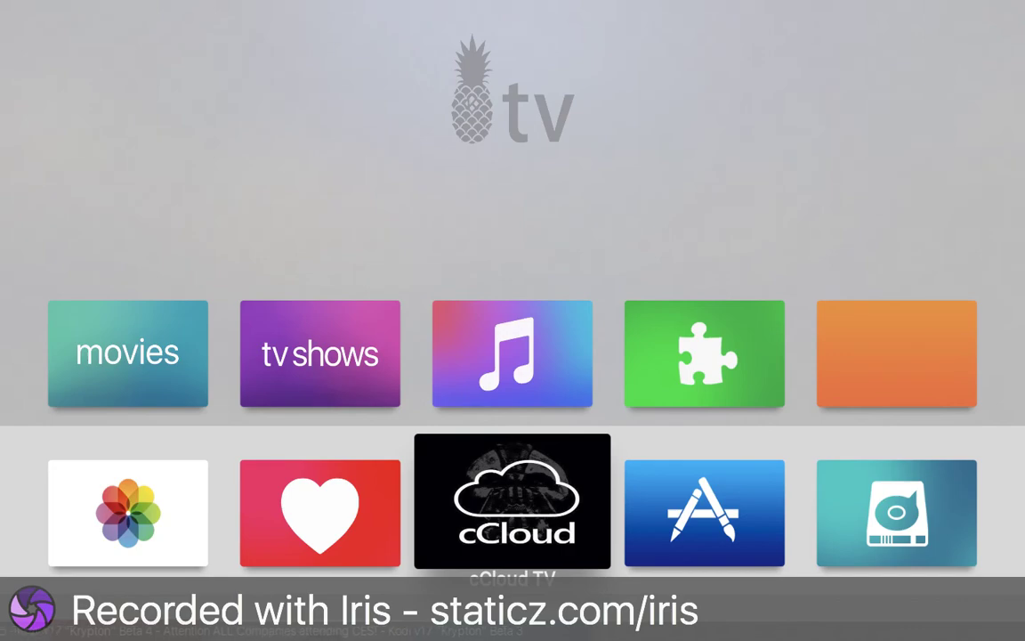
key("Left")
key("Up")
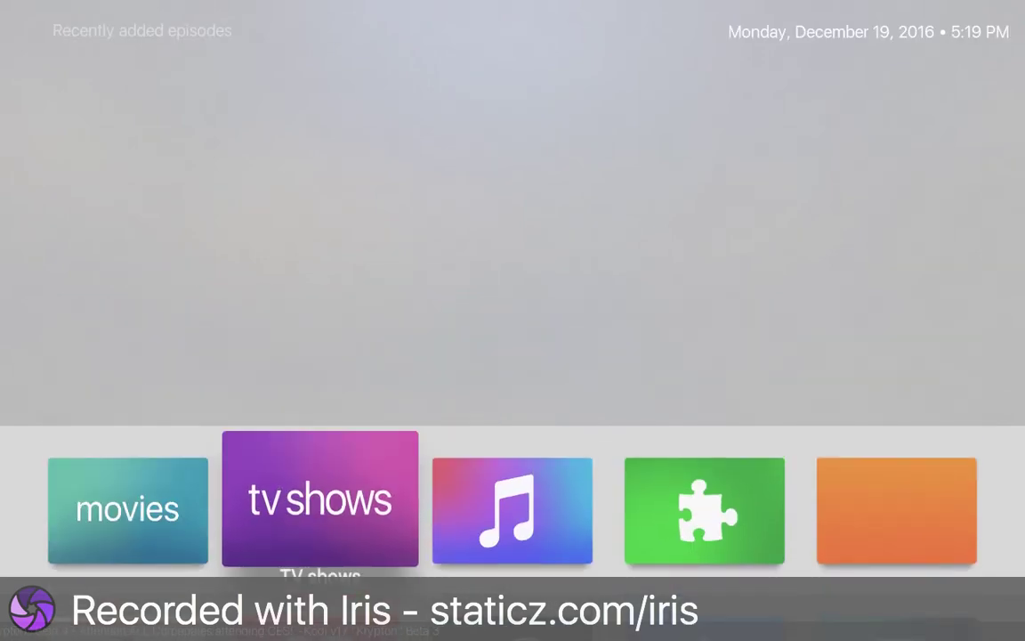
key("Right")
key("Left")
key("Left")
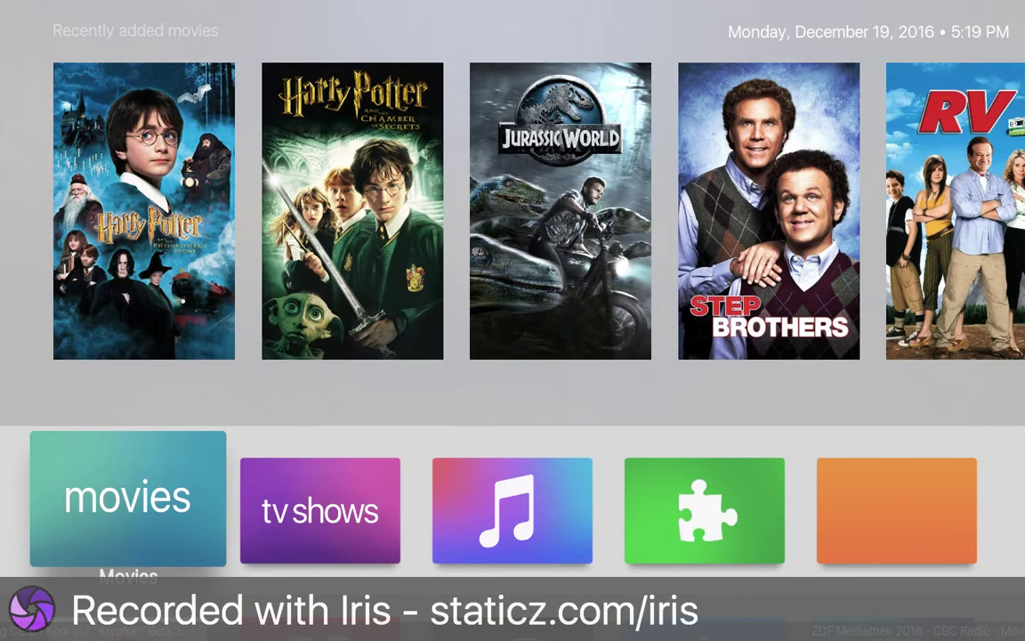
key("Down")
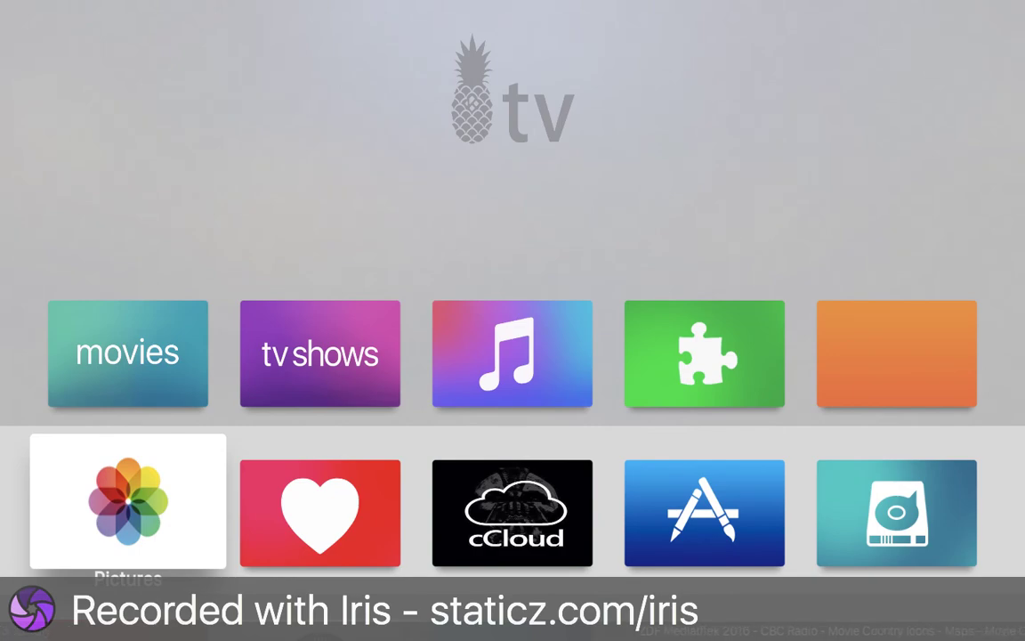
key("Up")
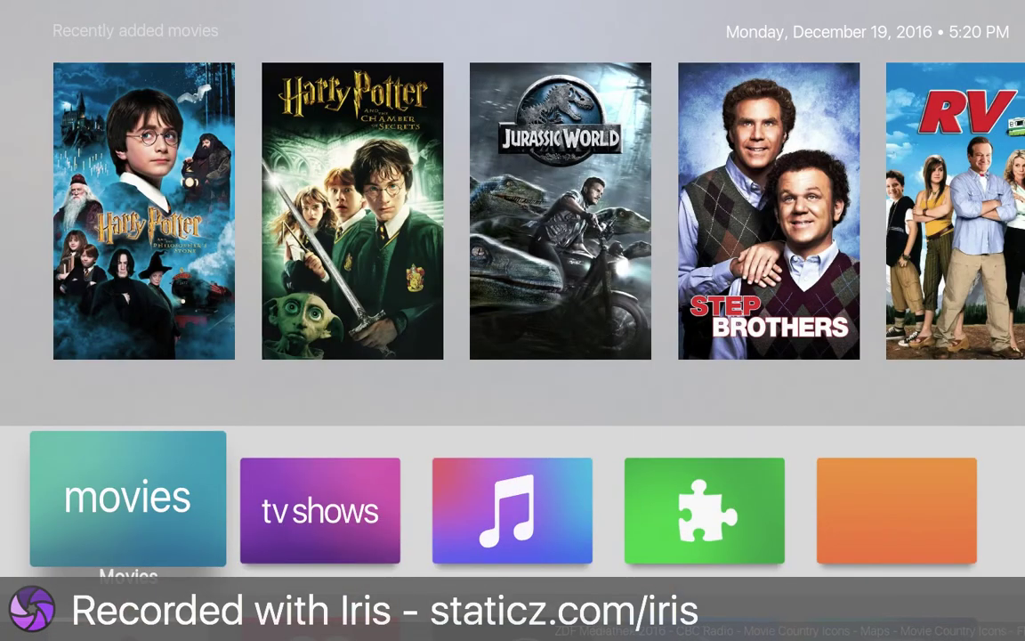
Browse the recently added movies shelf through to its last title, Shrek the Third
key("Up")
key("Right")
key("Right")
key("Right")
key("Right")
key("Right")
key("Right")
key("Right")
key("Right")
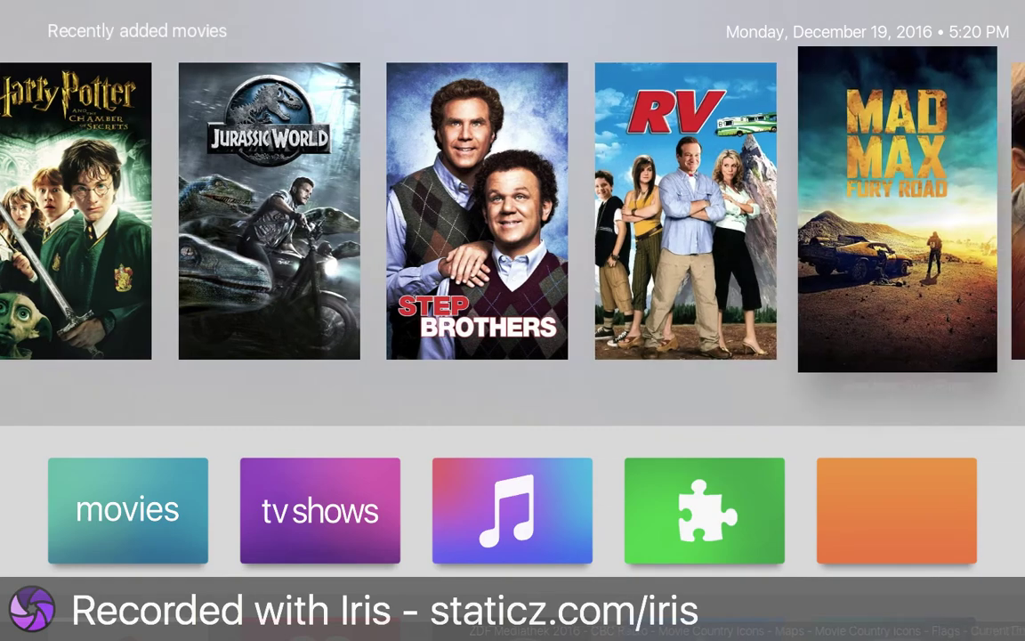
key("Right")
key("Right")
key("Right")
key("Right")
key("Right")
key("Right")
key("Right")
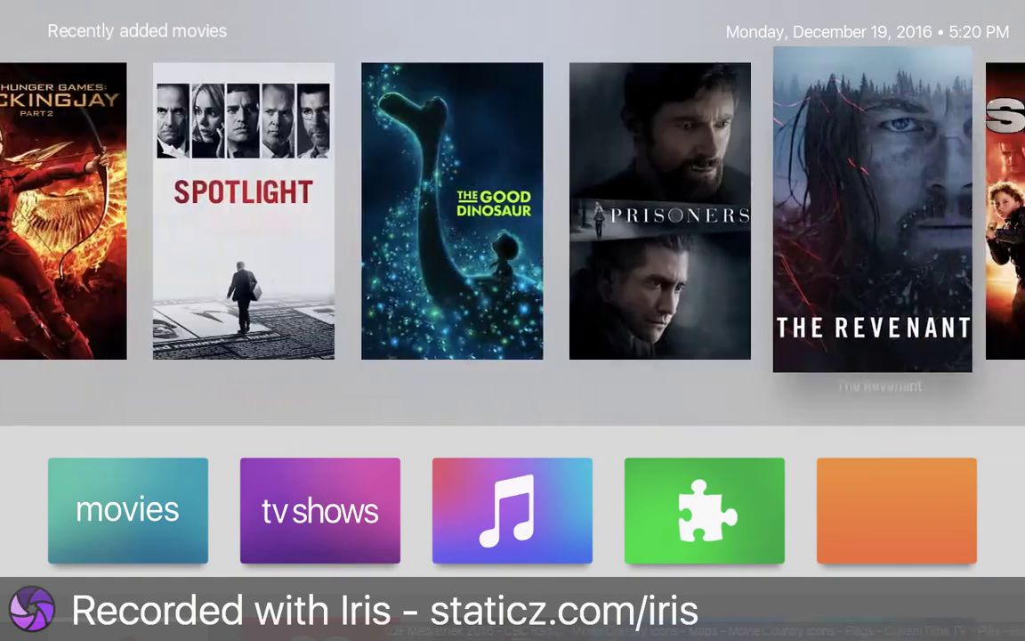
key("Right")
key("Right")
key("Right")
key("Right")
key("Right")
key("Right")
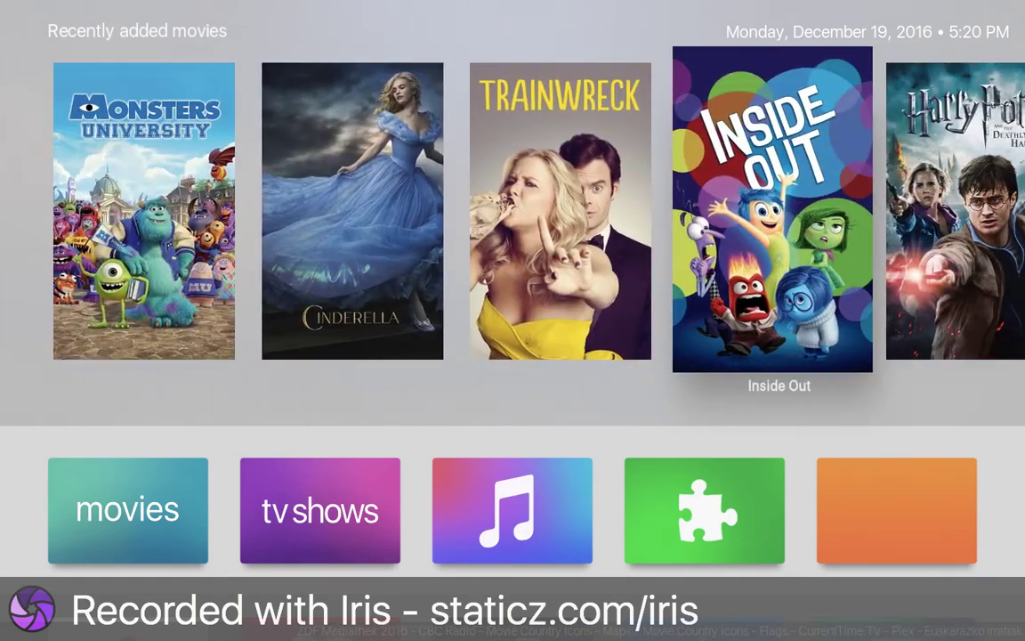
key("Right")
key("Right")
key("Right")
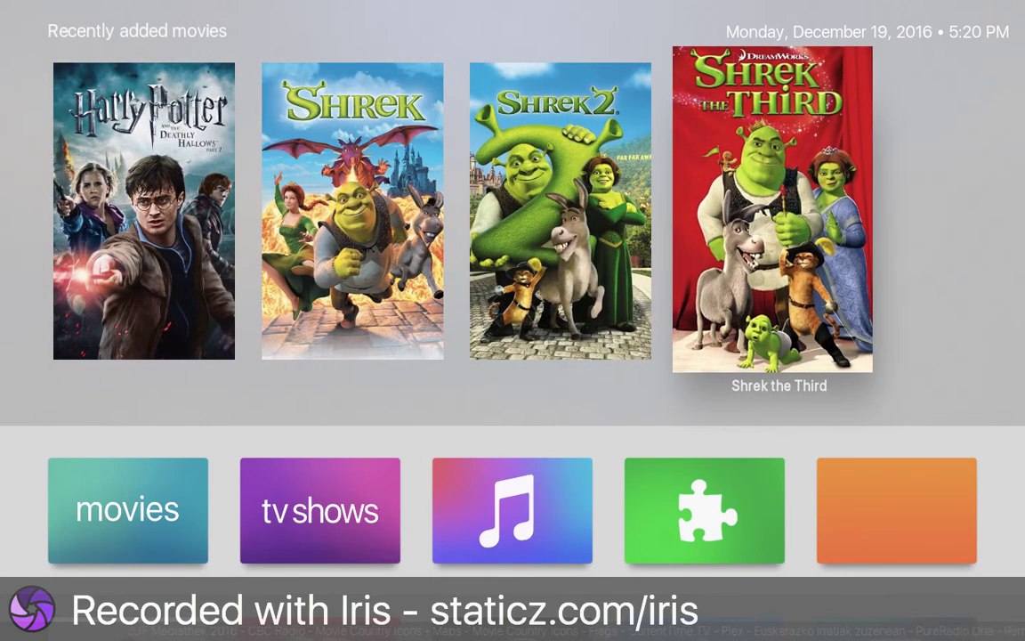
Browse back through the recently added movies shelf towards its beginning and return to the Movies tile
key("Left")
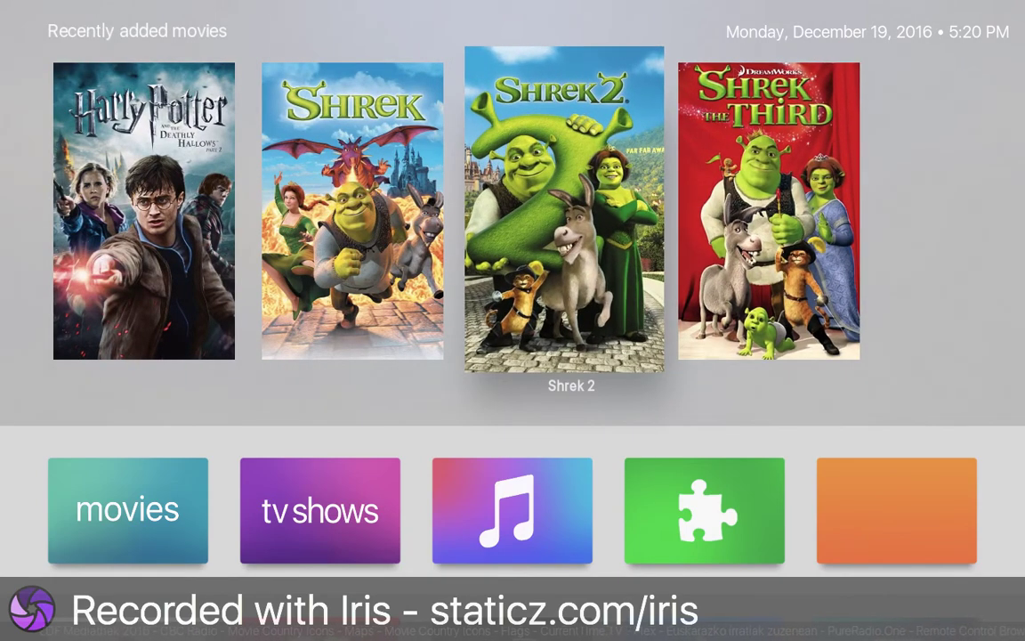
key("Left")
key("Left")
key("Left")
key("Left")
key("Left")
key("Left")
key("Left")
key("Left")
key("Left")
key("Left")
key("Left")
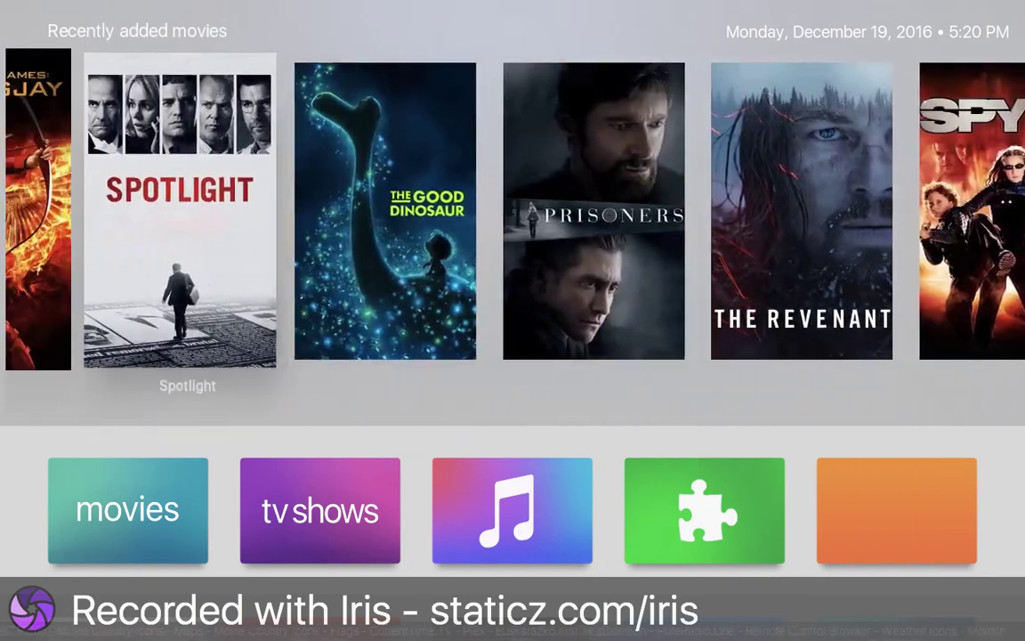
key("Left")
key("Left")
key("Left")
key("Left")
key("Left")
key("Left")
key("Left")
key("Left")
key("Left")
key("Left")
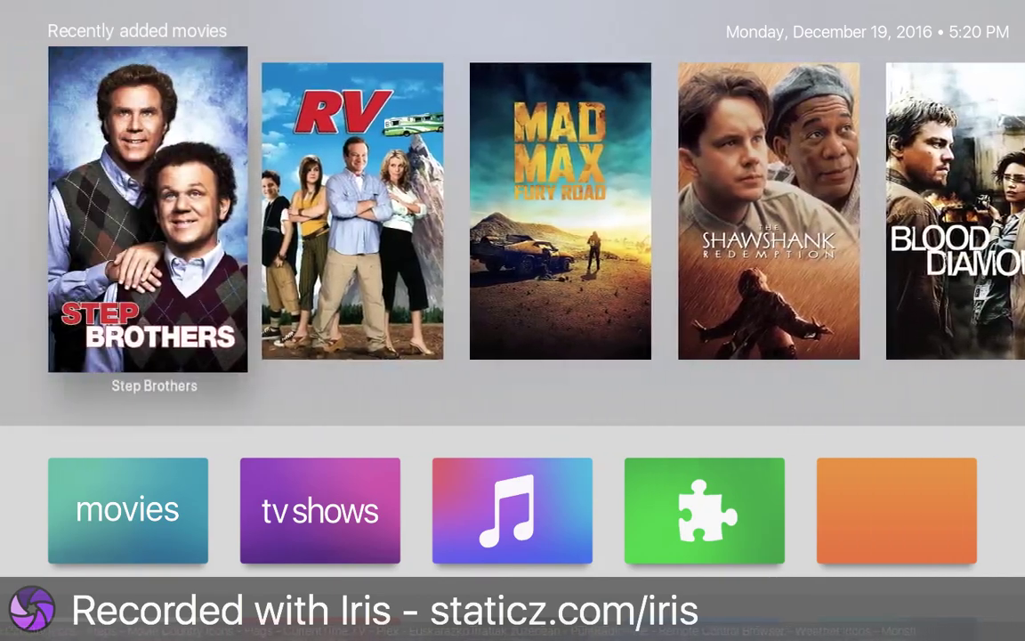
key("Left")
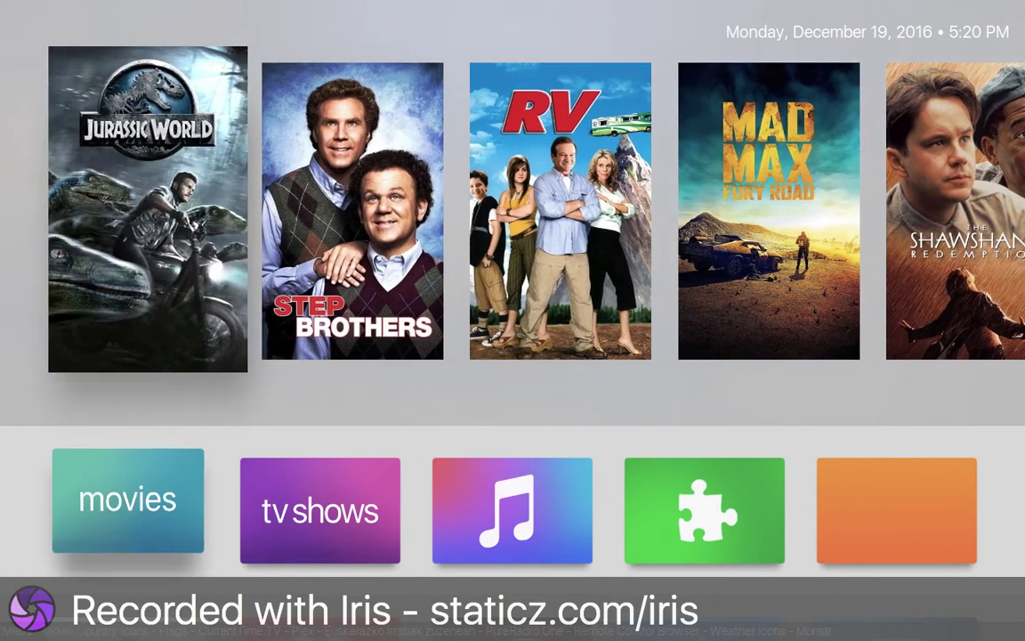
key("Down")
key("Up")
key("Left")
key("Left")
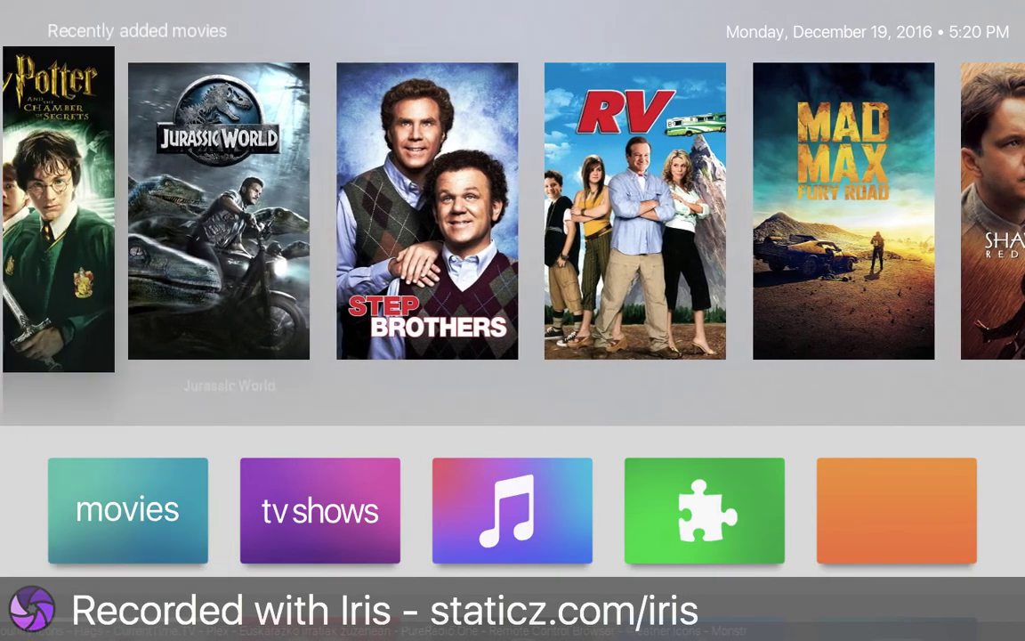
key("Down")
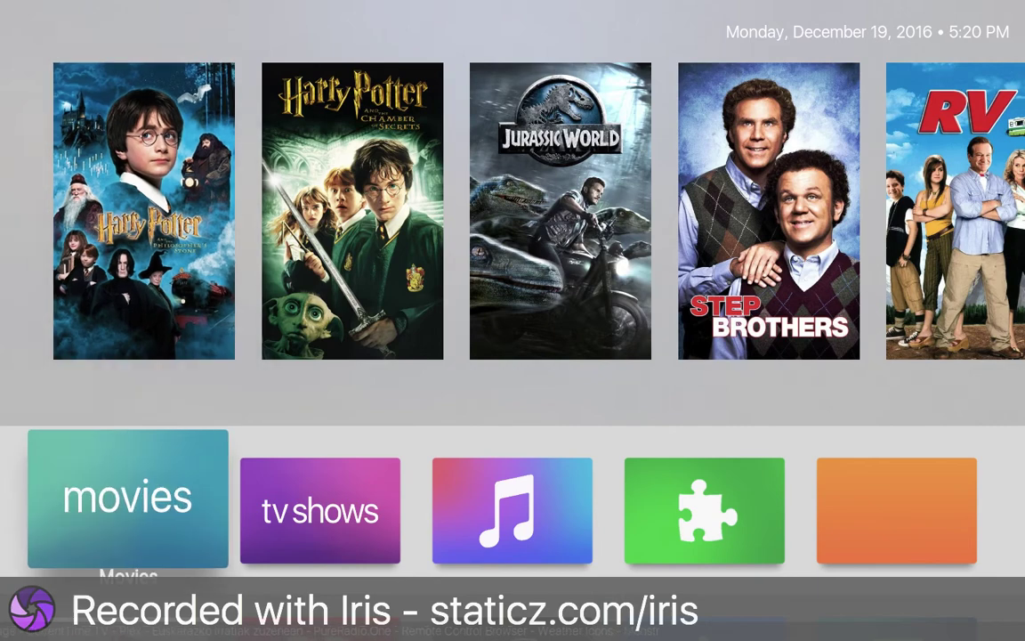
View the Movies library list and go back to the Videos categories
key("Return")
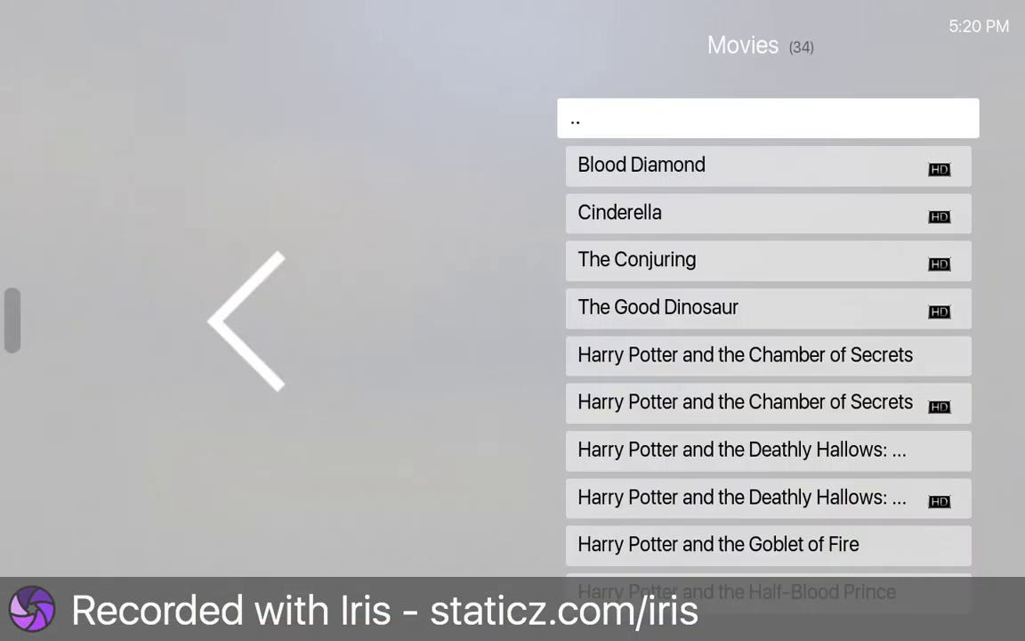
key("BackSpace")
key("Up")
key("BackSpace")
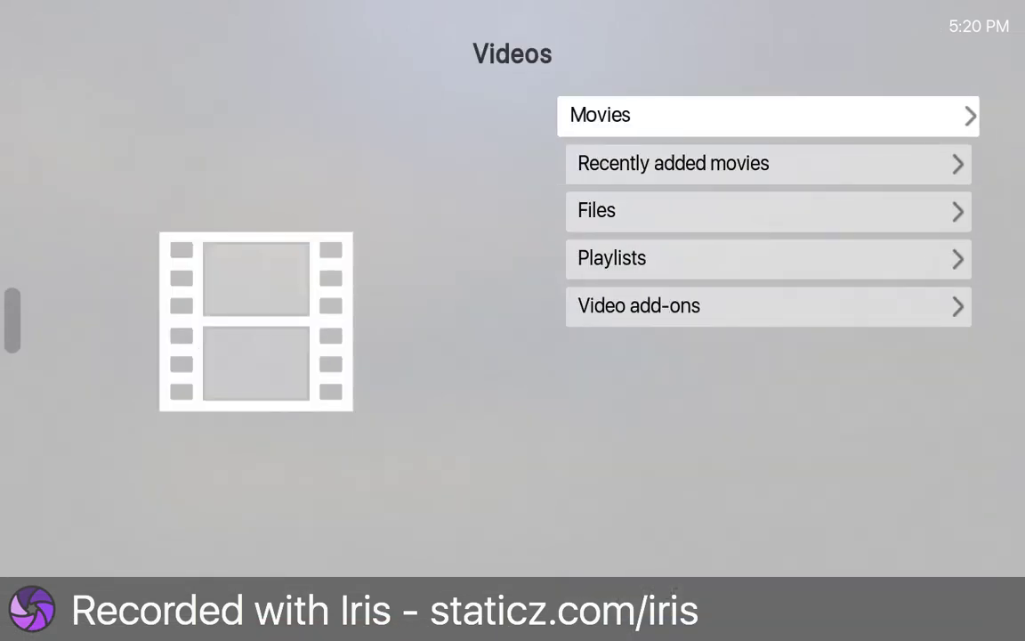
Open the video Files list and start adding a new video source
key("Down")
key("Down")
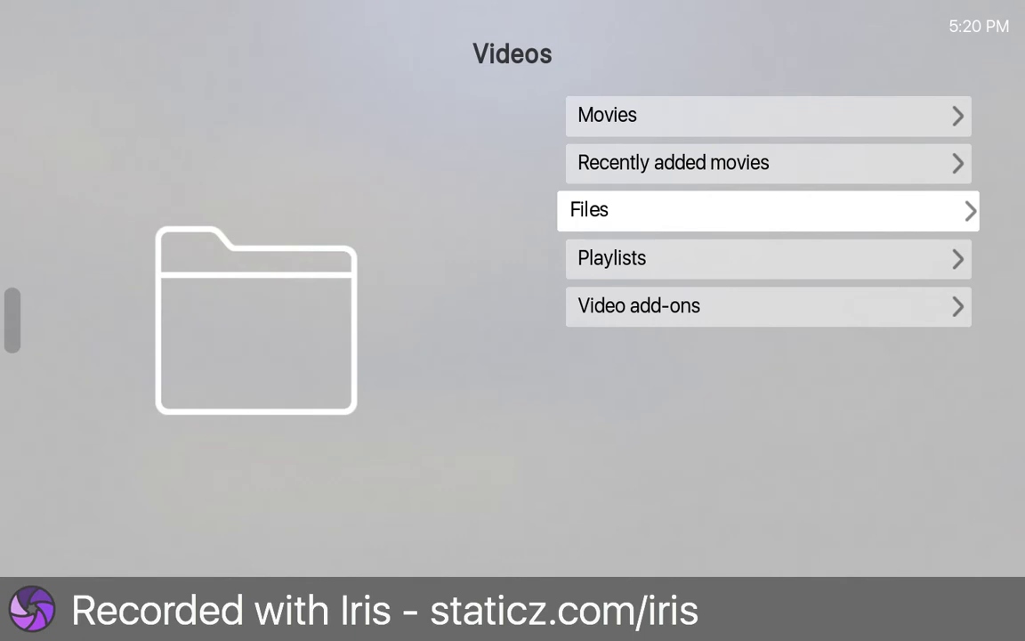
key("Return")
key("Down")
key("Down")
key("Down")
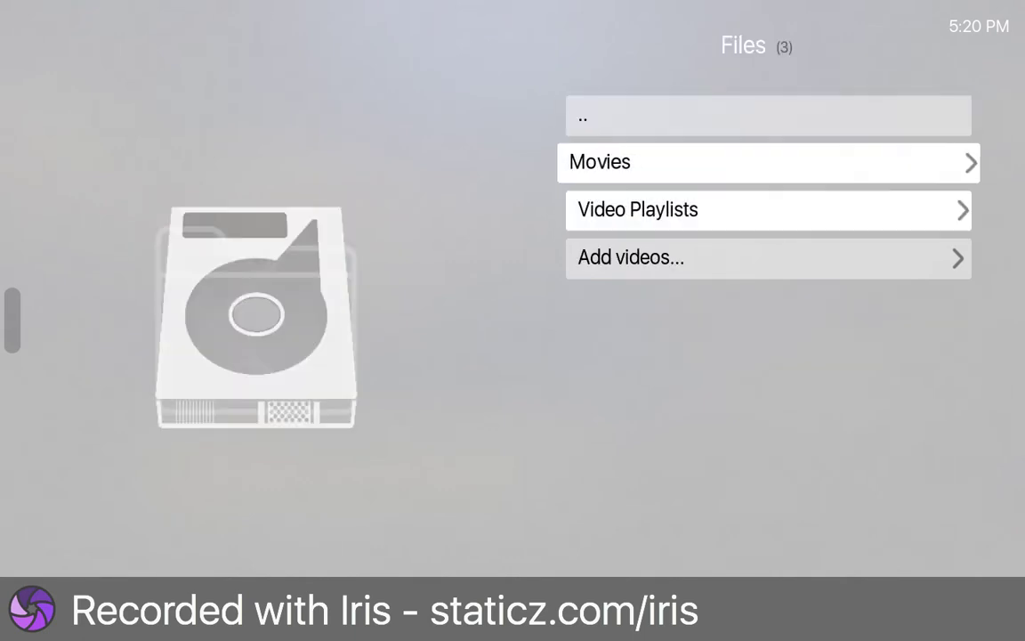
key("Return")
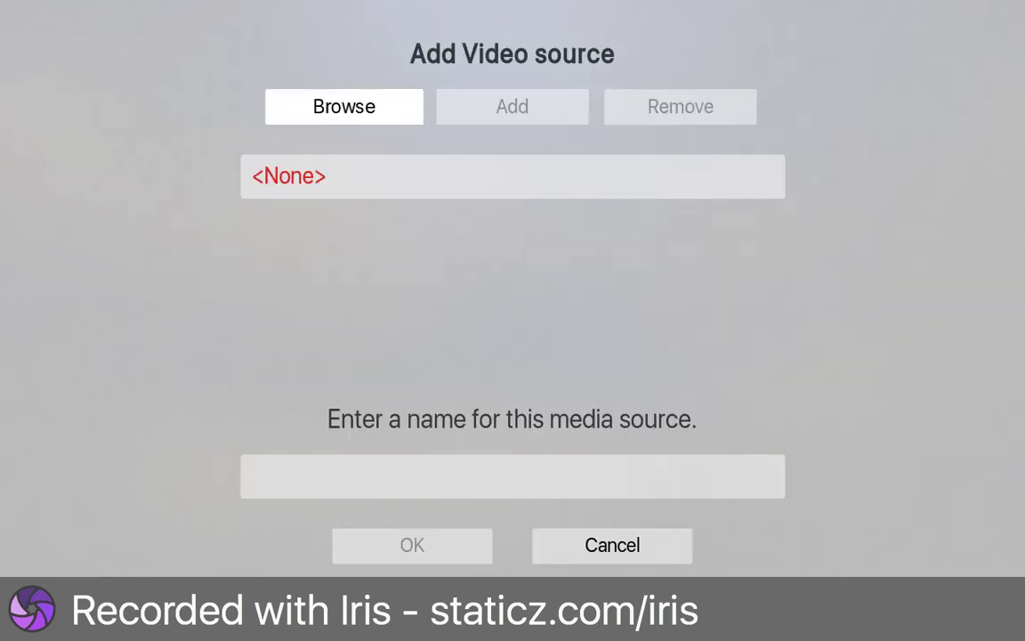
Browse to the Movies folder on the external hard drive and set it as the new source's path
key("Return")
key("Down")
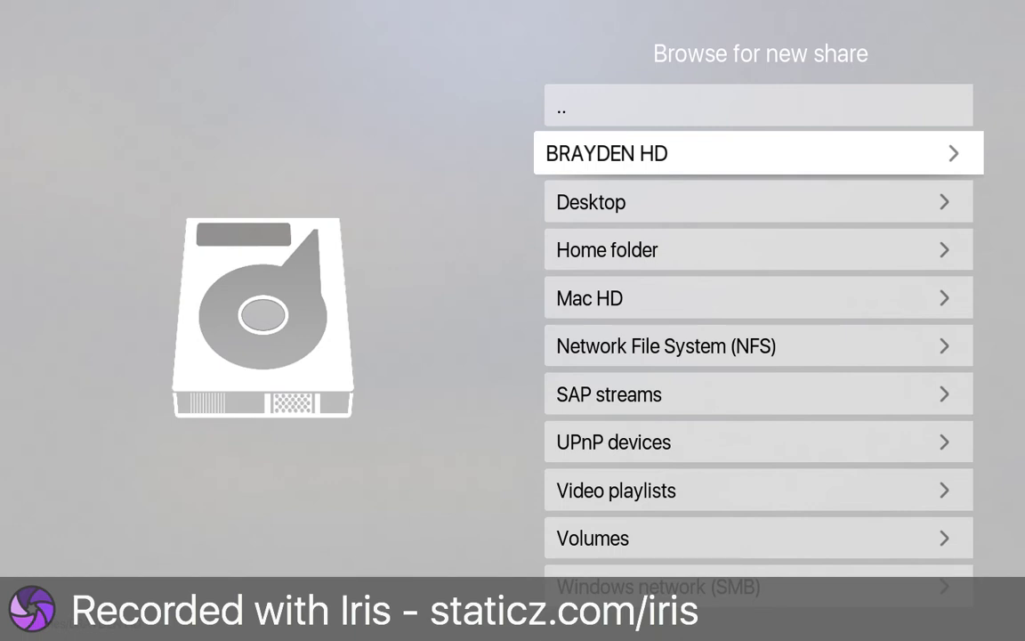
key("Return")
key("Down")
key("Down")
key("Down")
key("Down")
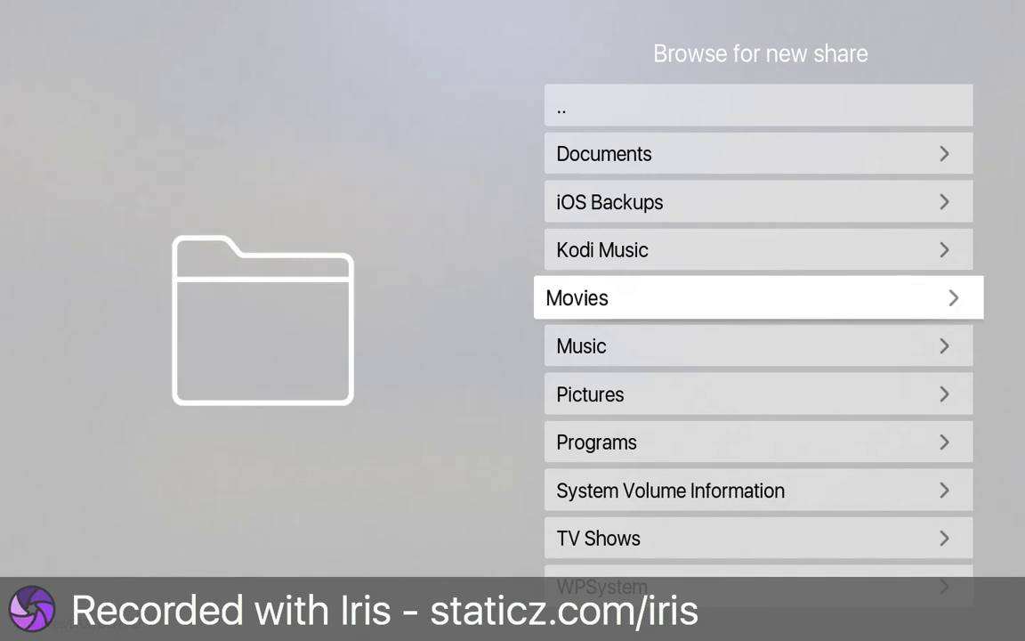
key("Return")
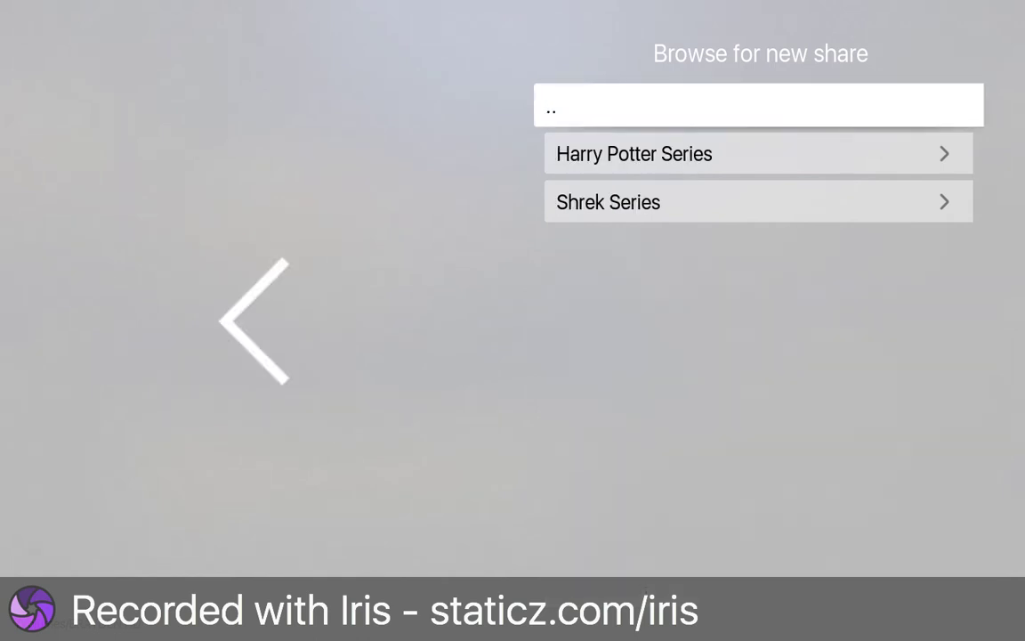
key("space")
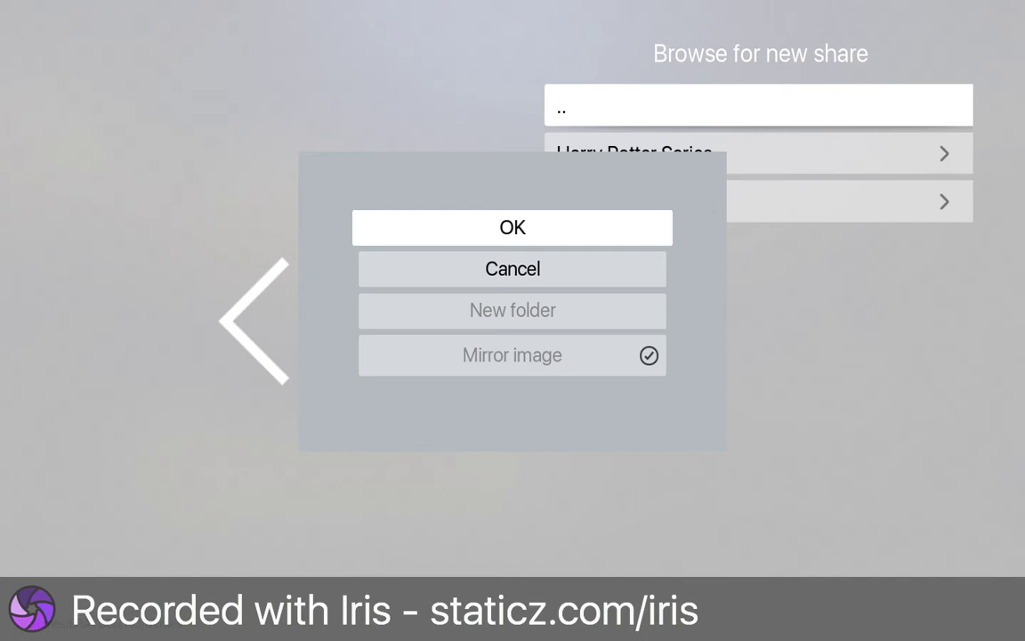
key("Down")
key("Up")
key("Return")
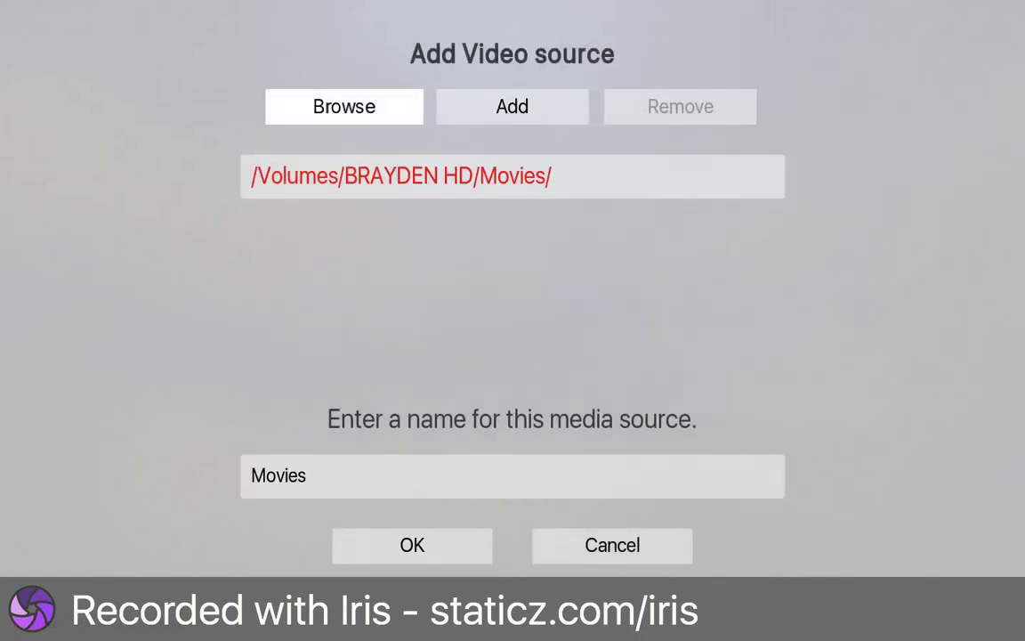
Check the Movies source's path and name, cancel adding it, and return to the home screen
key("Down")
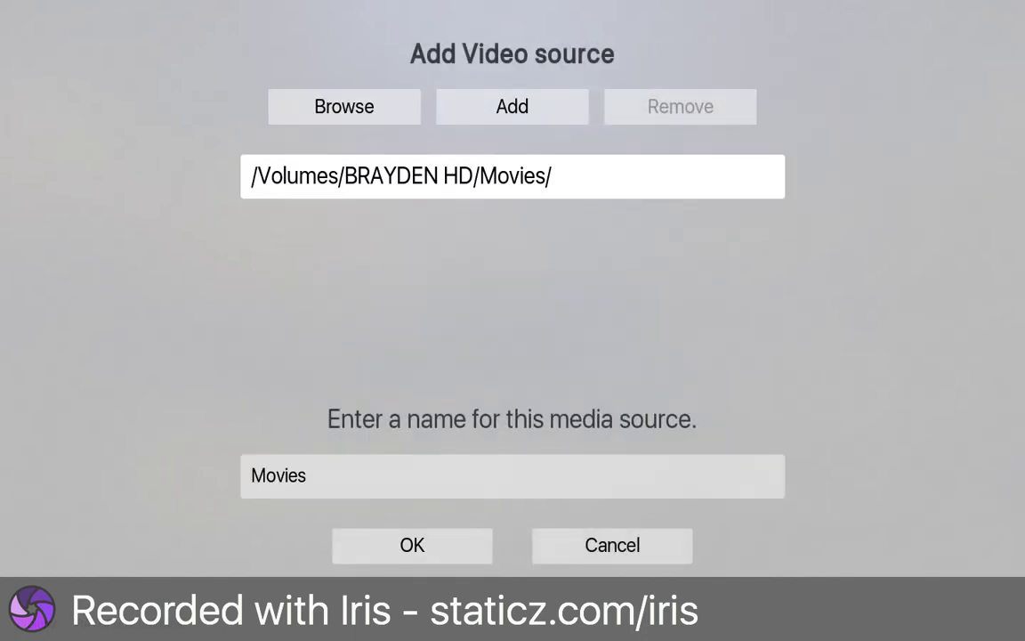
key("Down")
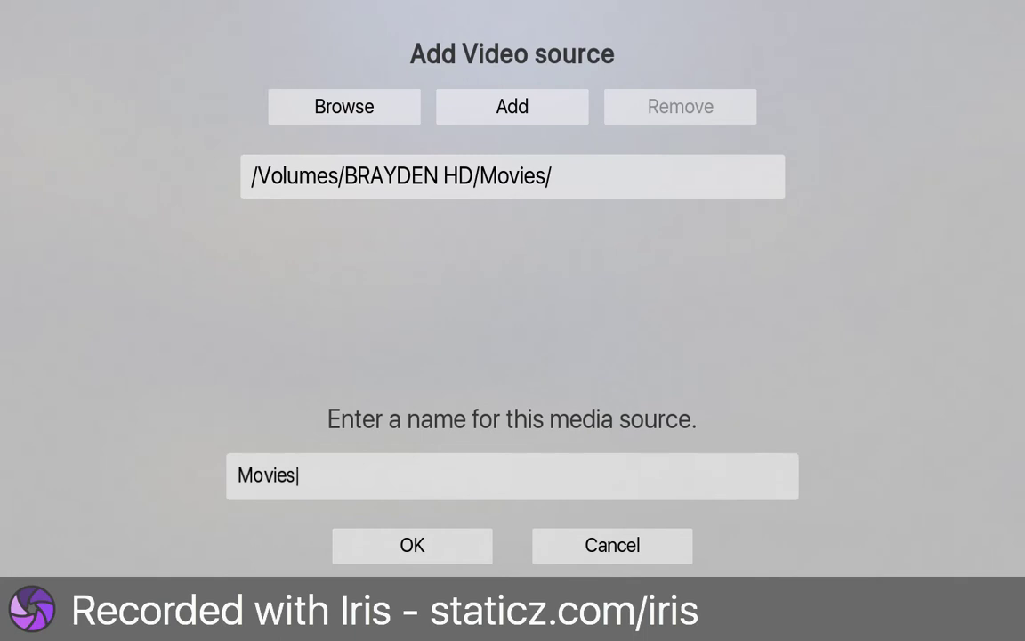
key("Down")
key("Right")
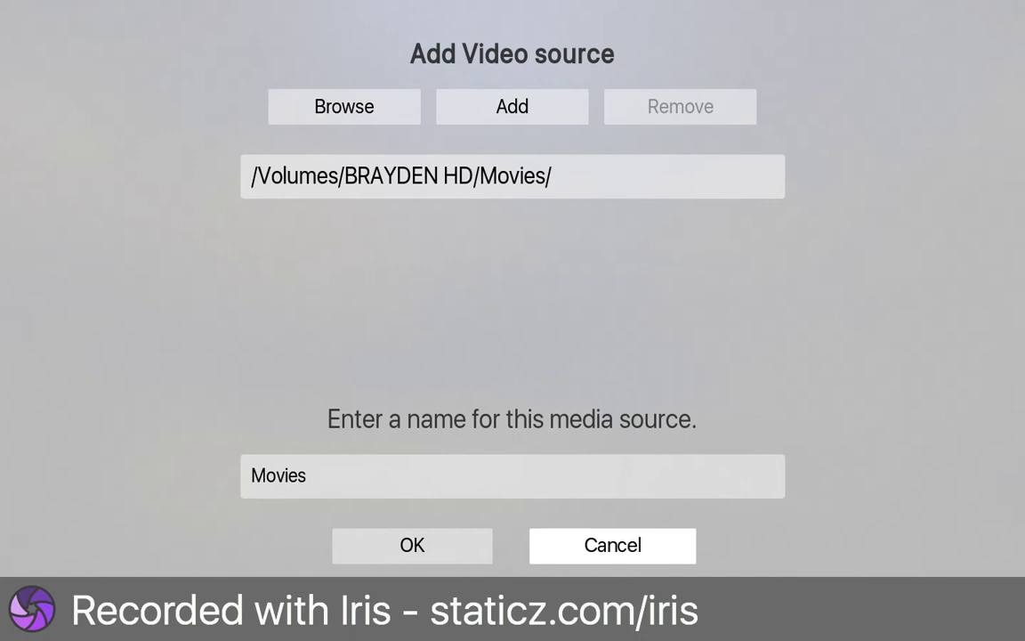
key("Return")
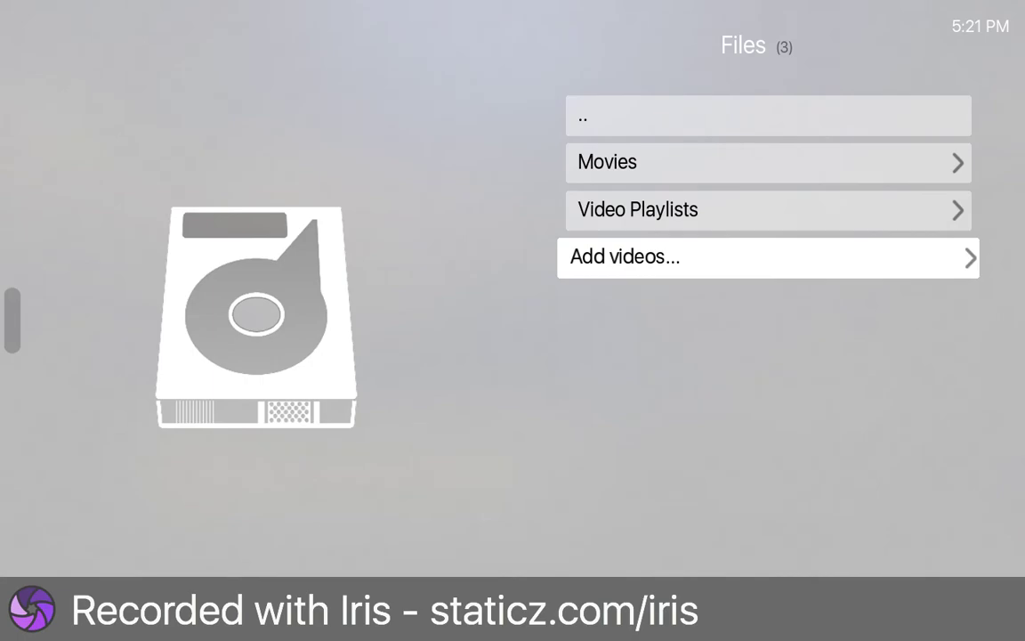
key("Escape")
key("Escape")
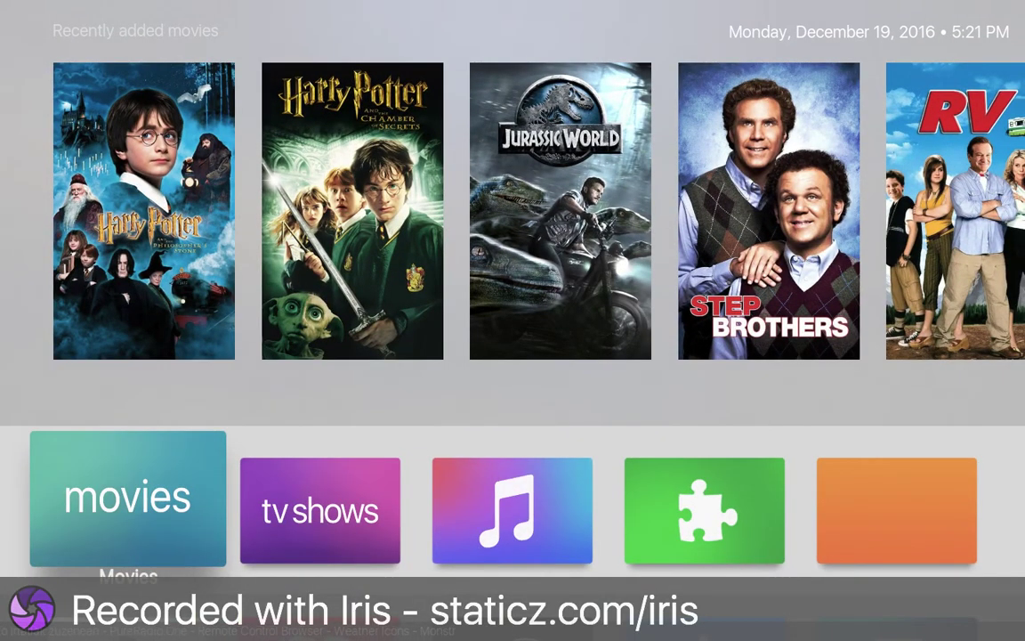
Browse the recently added movies shelf as far as Monsters University and return to the Movies tile
key("Up")
key("Right")
key("Right")
key("Right")
key("Right")
key("Right")
key("Right")
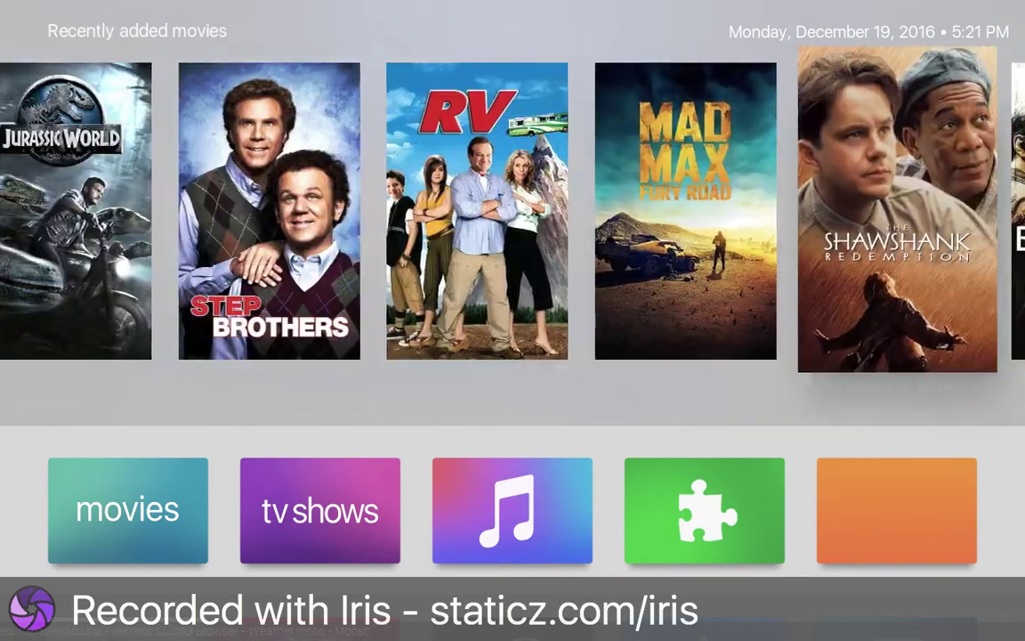
key("Right")
key("Right")
key("Right")
key("Right")
key("Right")
key("Right")
key("Right")
key("Right")
key("Right")
key("Right")
key("Right")
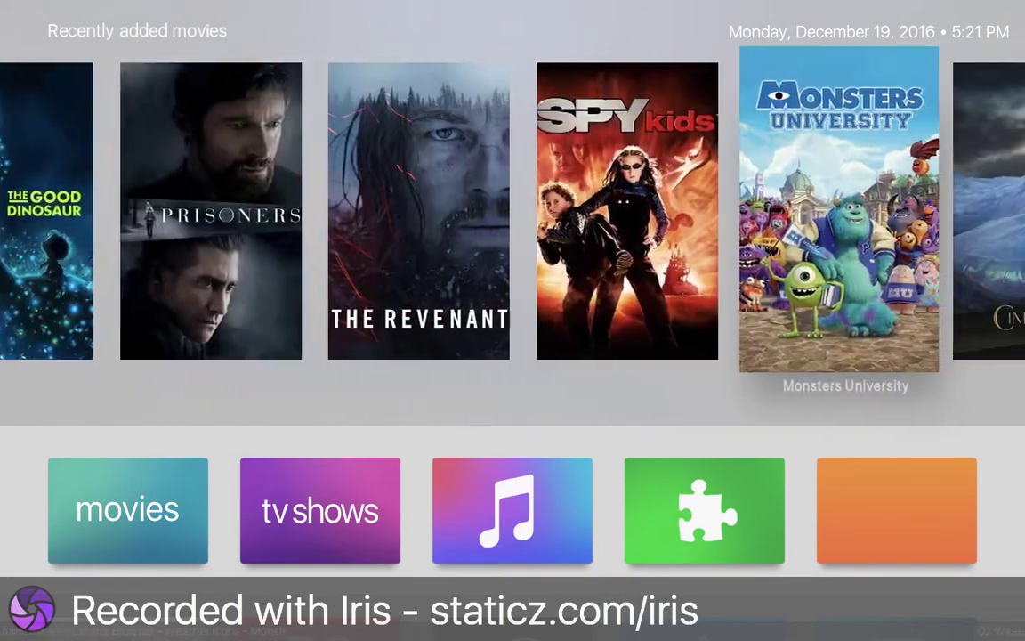
key("Down")
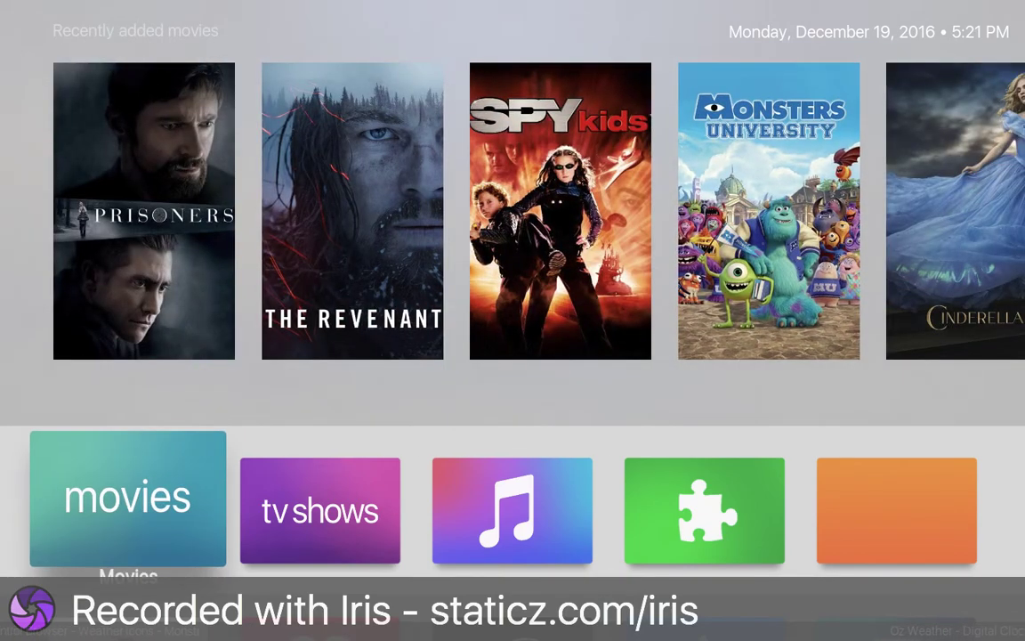
Open the Movies library and view its Genres, Title and Year listings in turn
key("Return")
key("Escape")
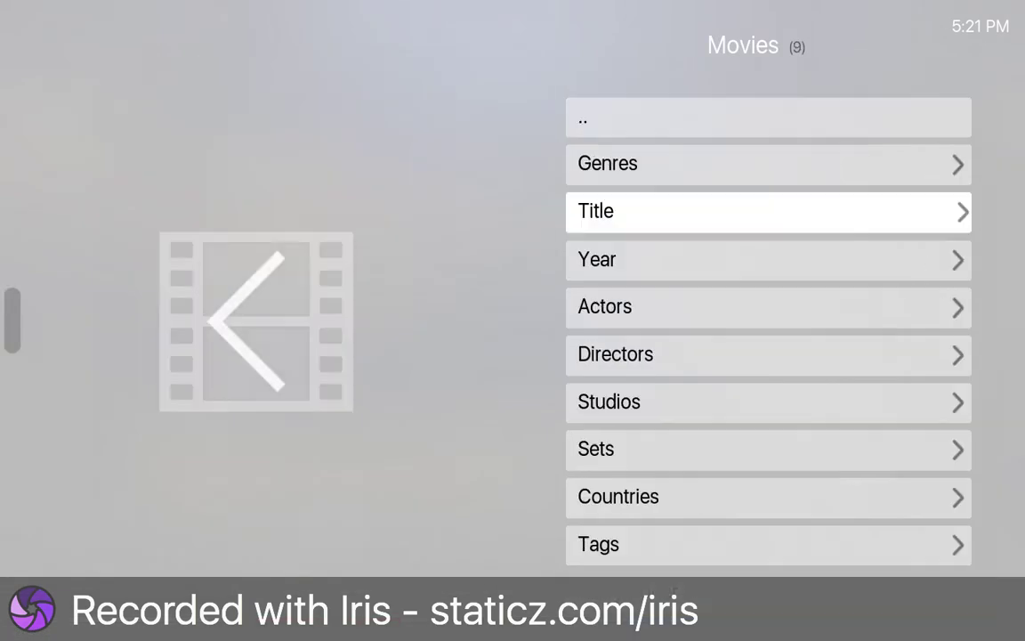
key("Up")
key("Return")
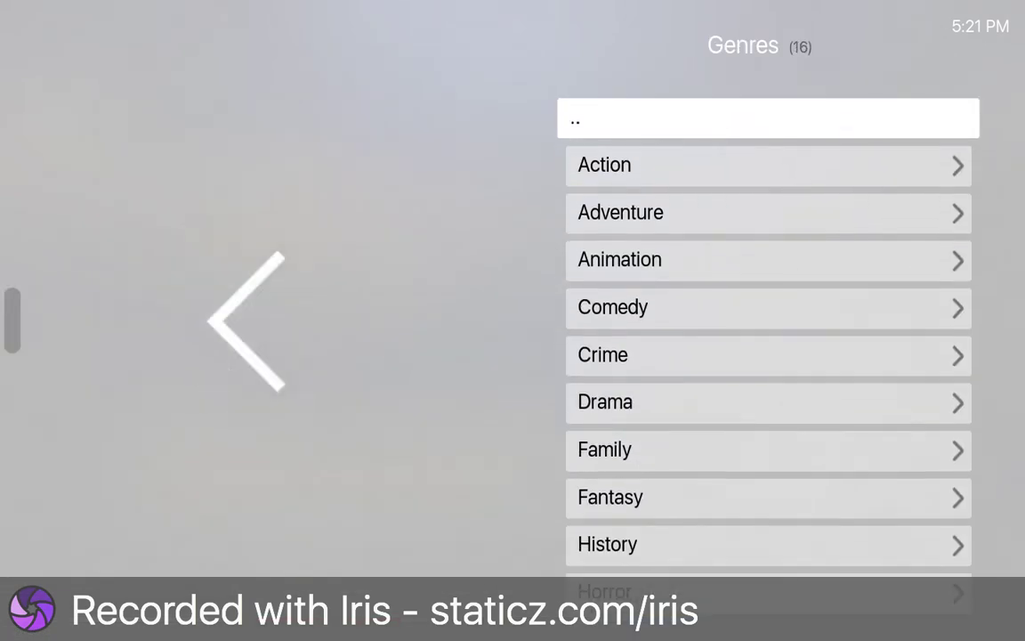
key("Escape")
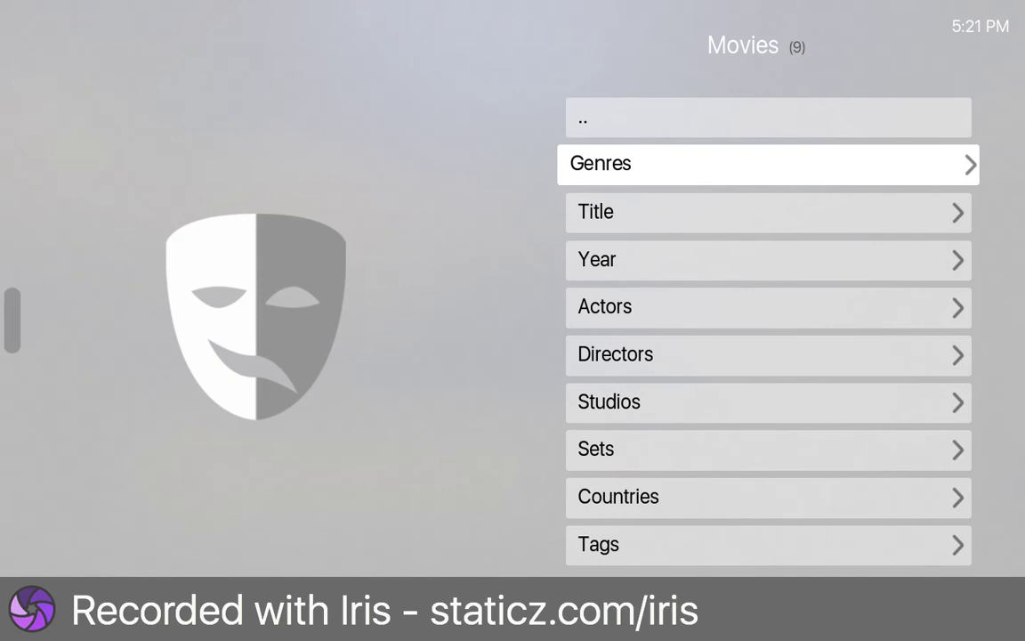
key("Down")
key("Return")
key("Escape")
key("Down")
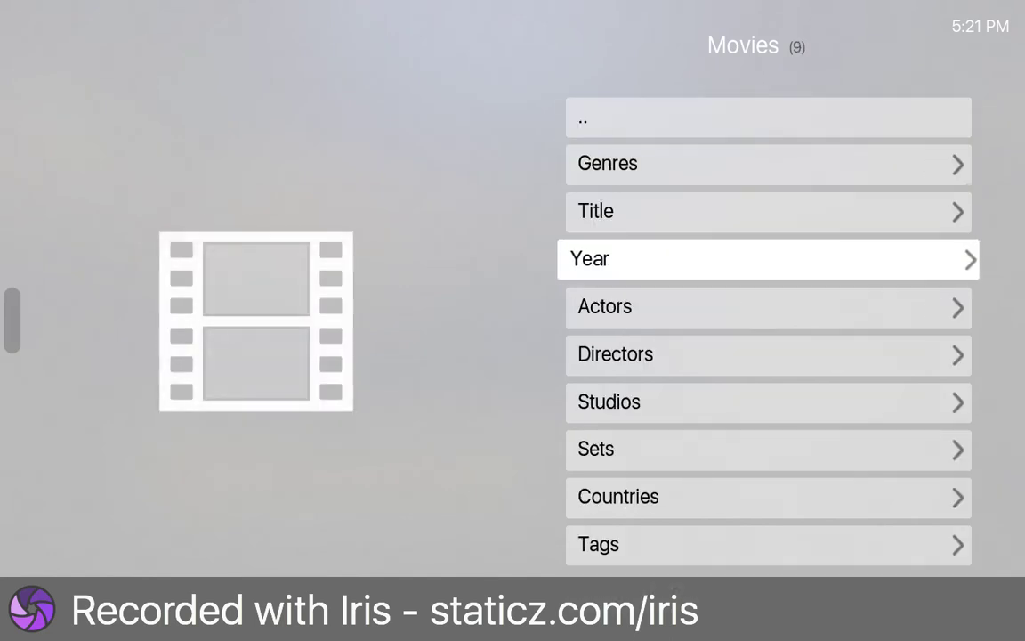
key("Return")
key("Escape")
key("Down")
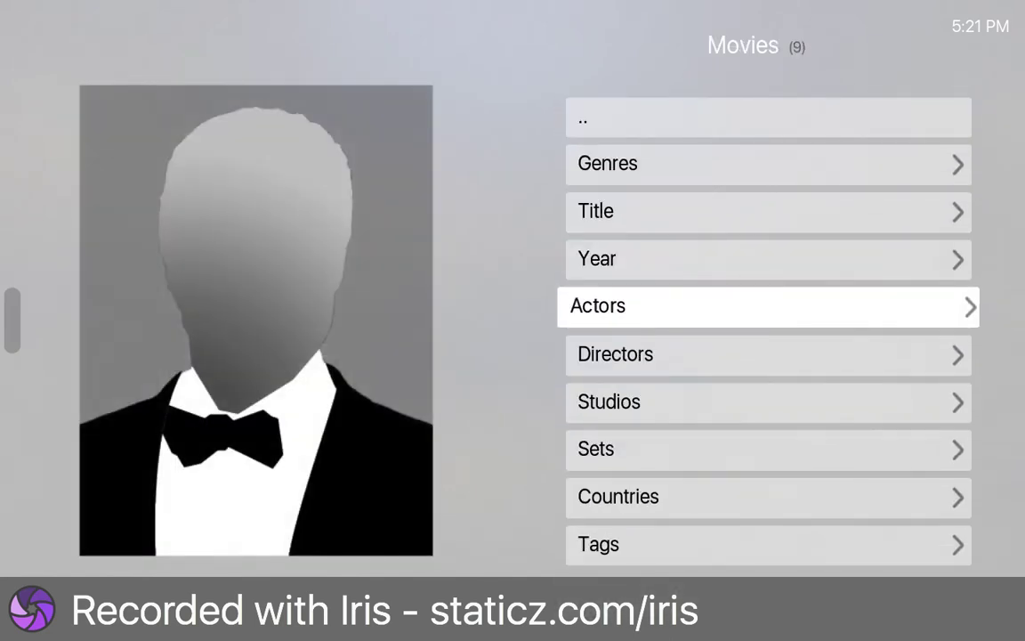
Open the Actors listing and look through its first entries and their portraits
key("Return")
key("Down")
key("Down")
key("Down")
key("Down")
key("Down")
key("Down")
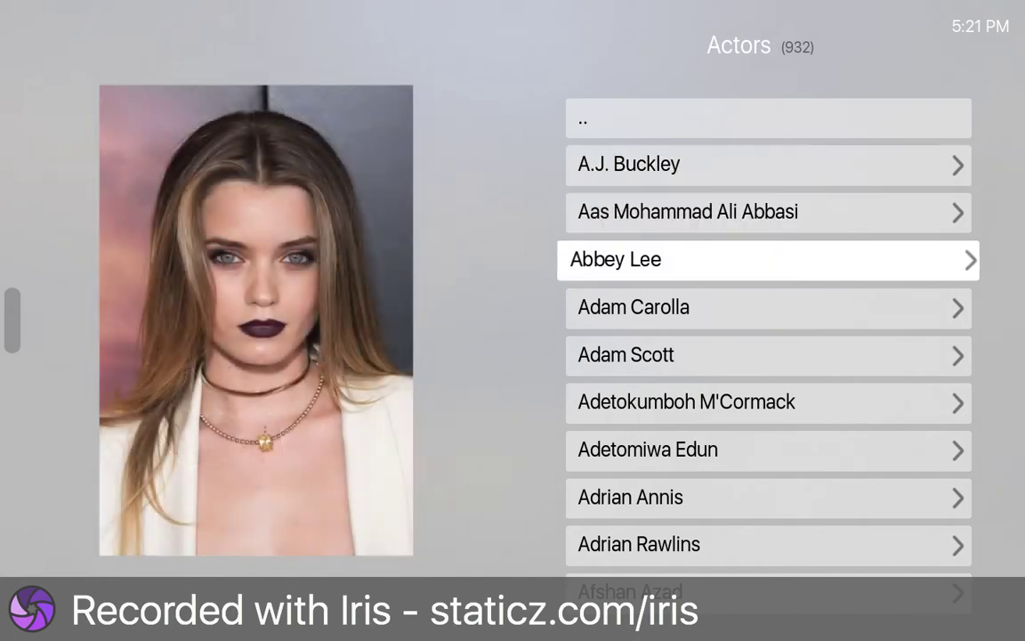
key("Up")
key("Up")
key("Up")
key("Up")
key("Up")
key("Up")
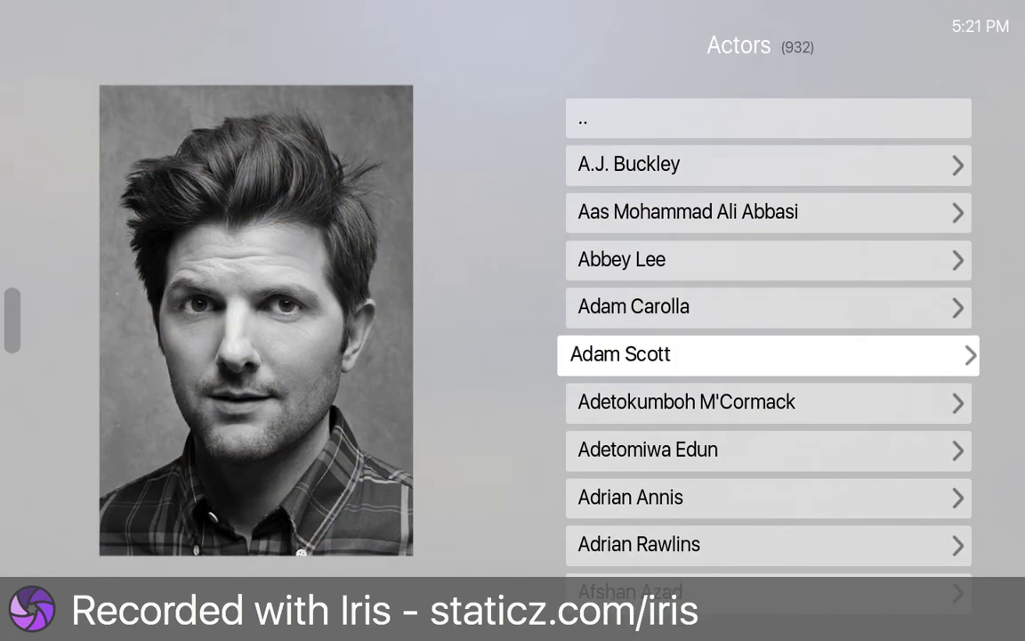
Leave the Actors listing, go back up to the Videos categories and return to the home screen
key("Return")
key("Up")
key("Up")
key("Up")
key("Up")
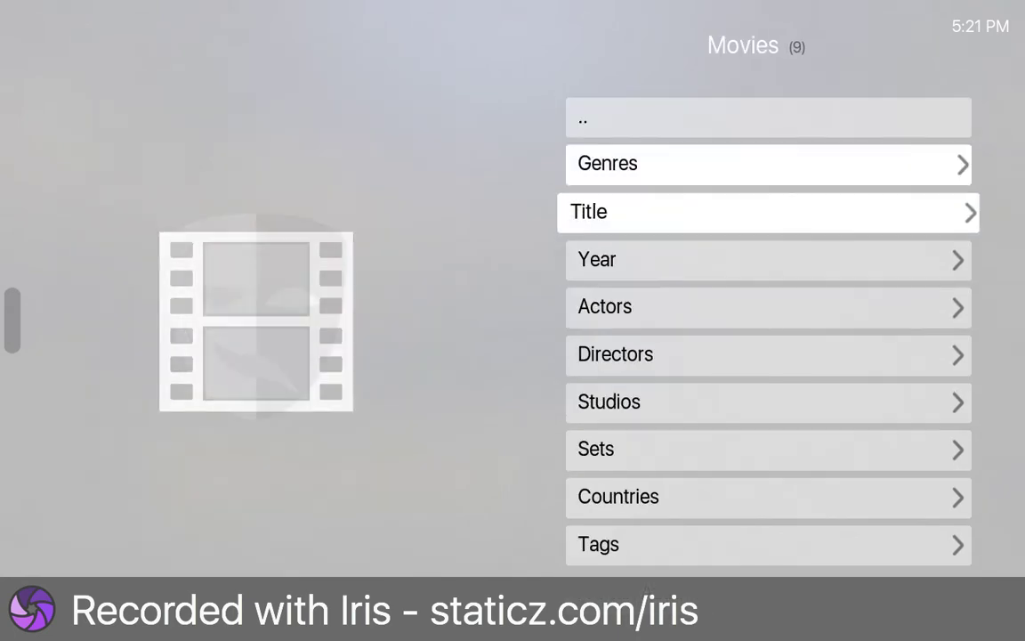
key("Return")
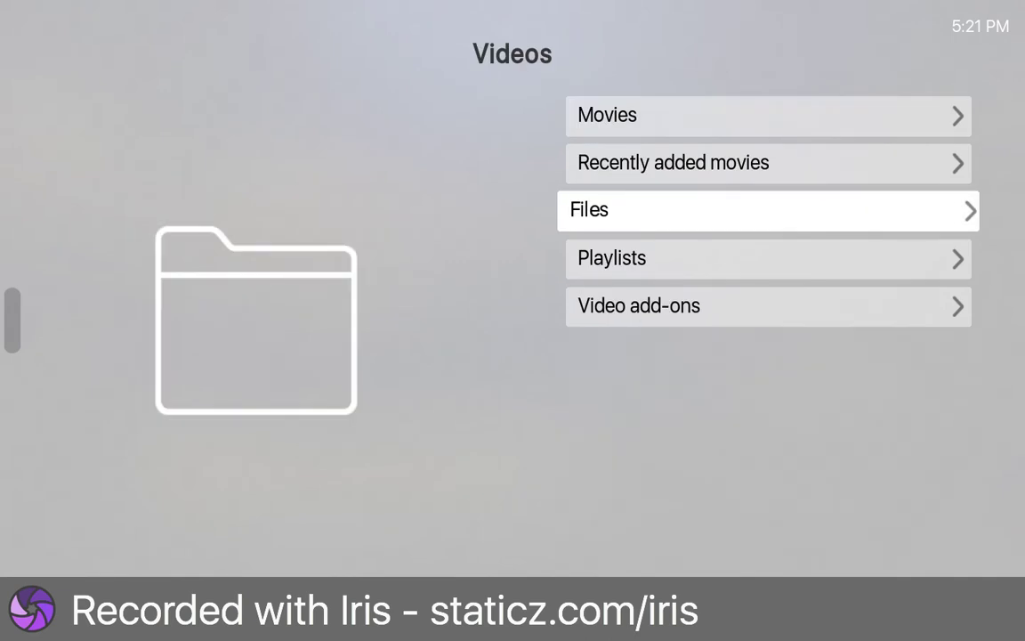
key("Home")
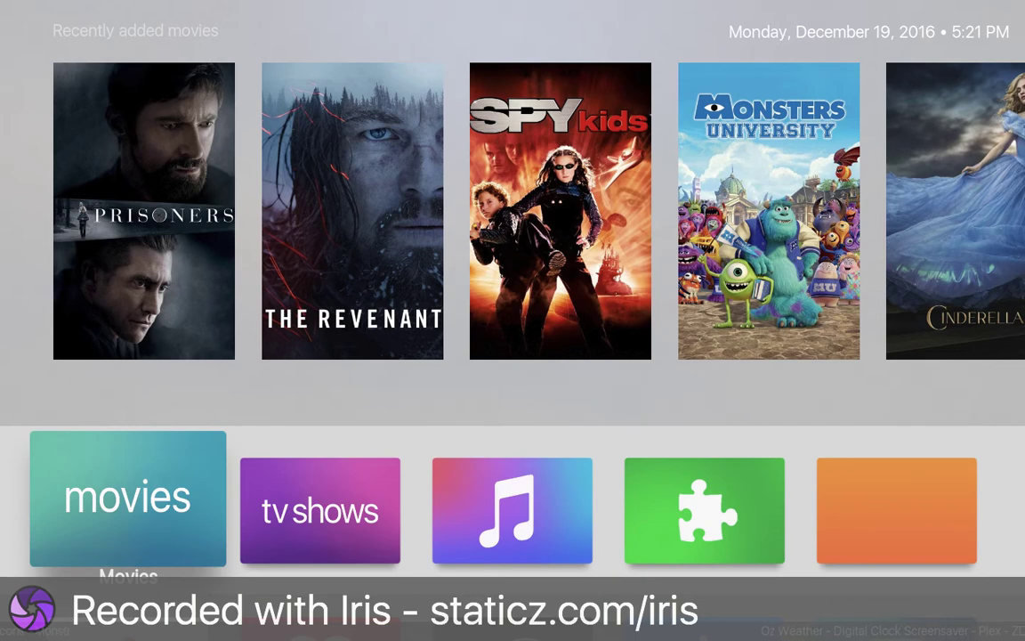
Open the TV shows tile's Files list and start browsing for a new video source
key("Right")
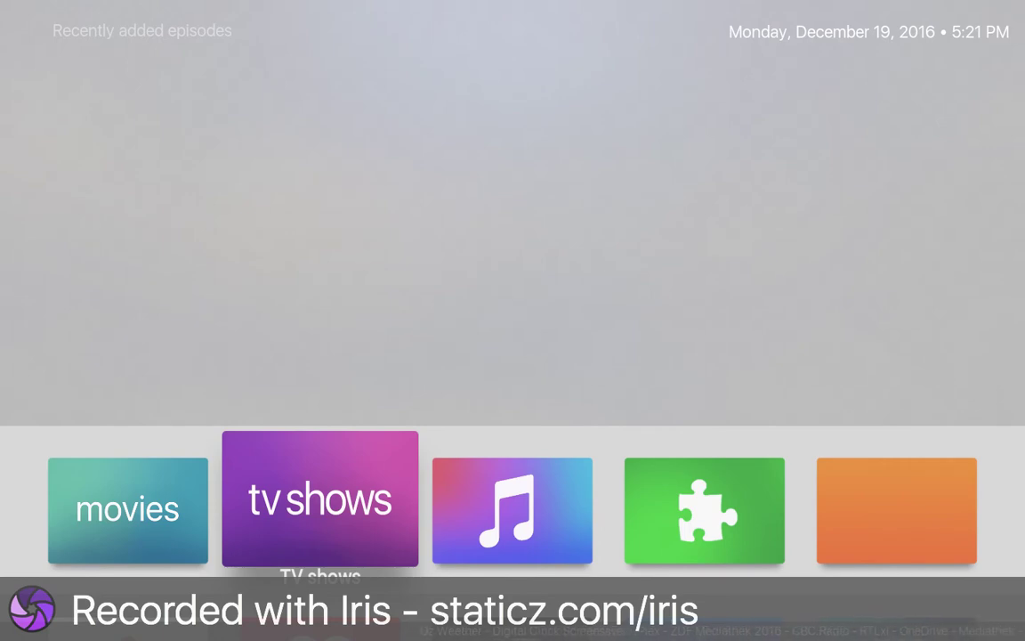
key("Return")
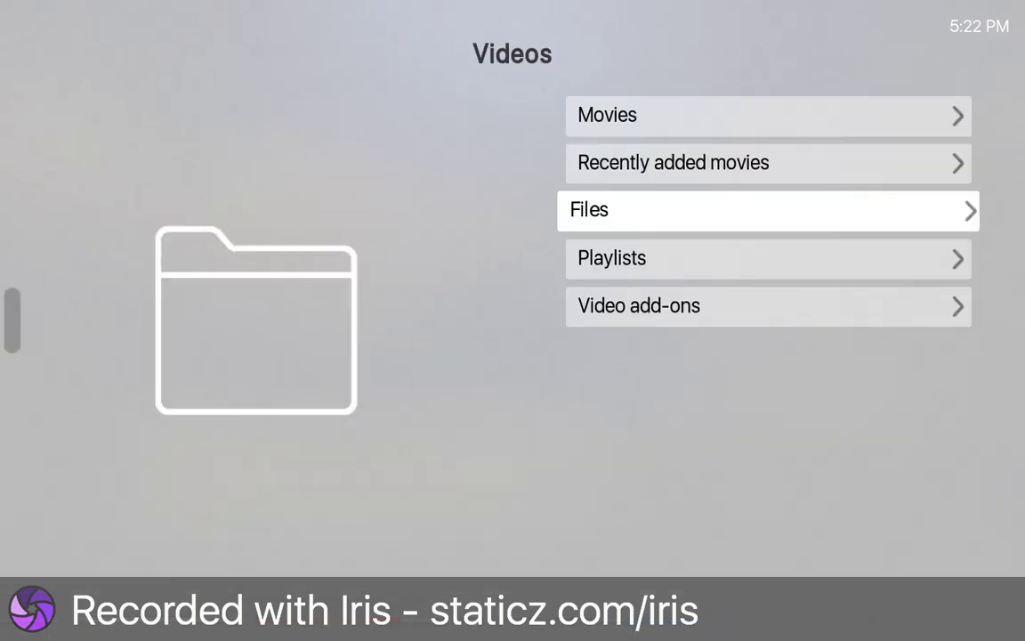
key("Return")
key("Return")
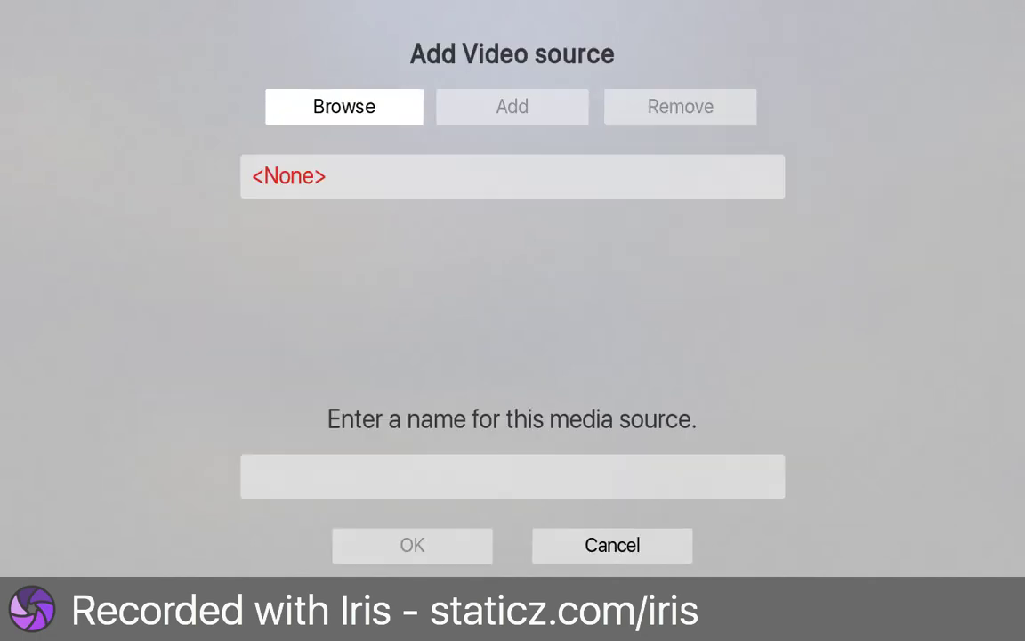
key("Return")
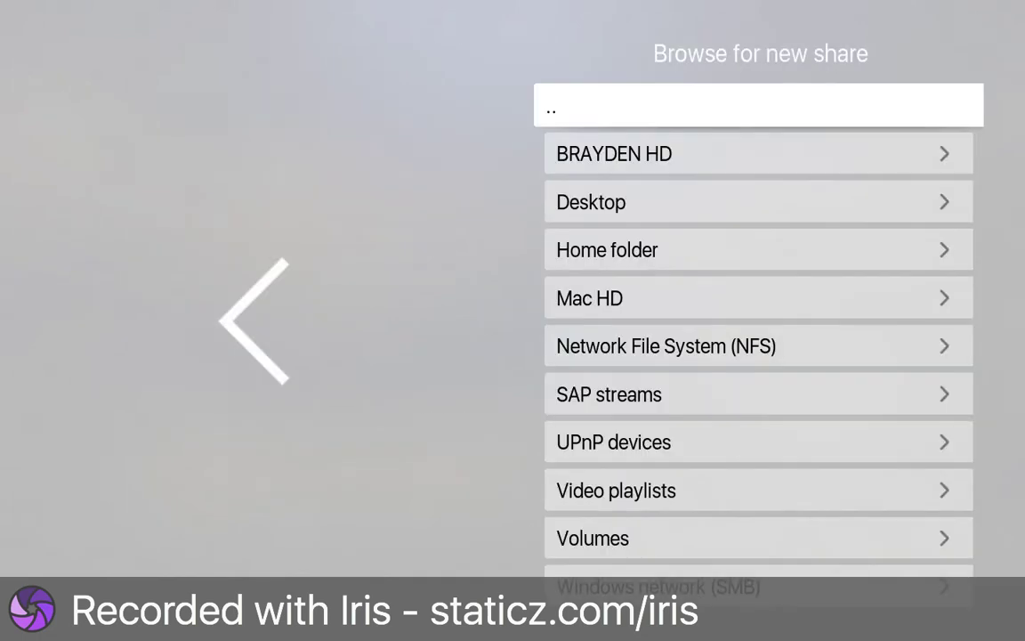
Choose the TV Shows folder on the external hard drive as the new source's path
key("Down")
key("Return")
key("Down")
key("Down")
key("Down")
key("Down")
key("Down")
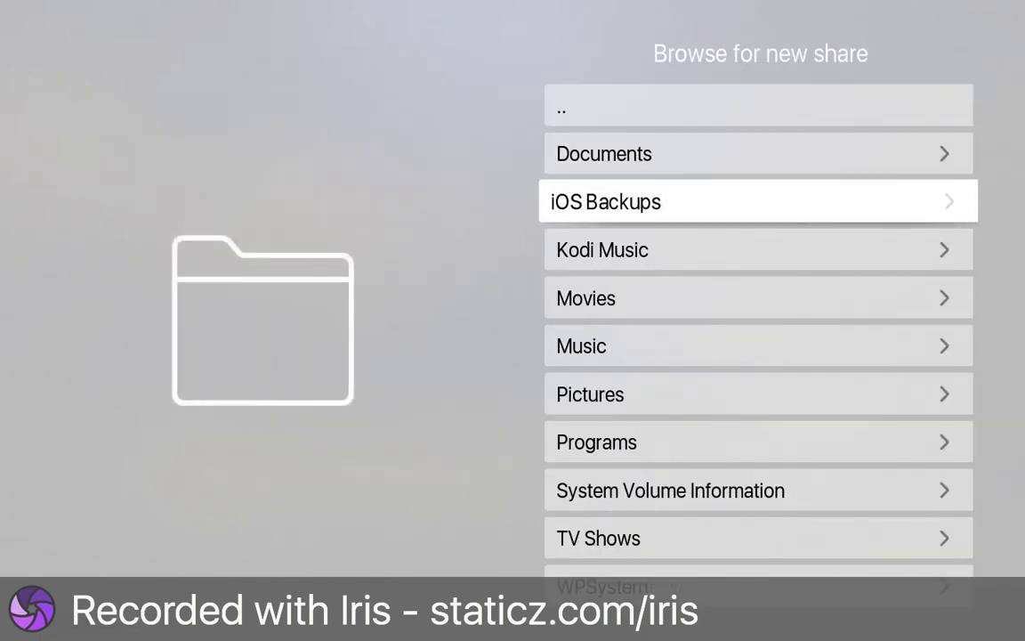
key("Down")
key("Down")
key("Down")
key("Down")
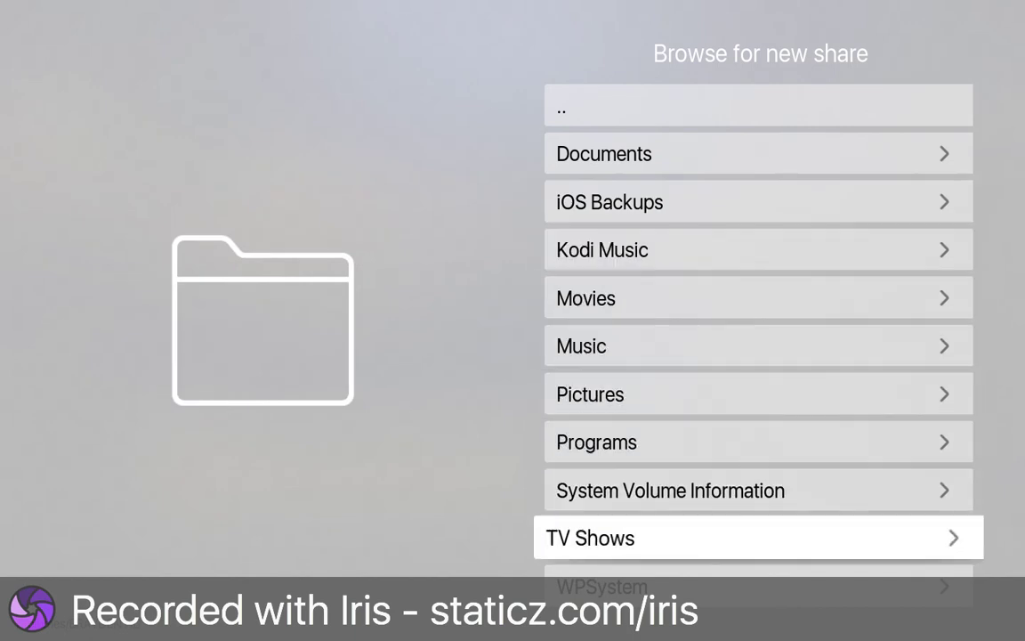
key("Return")
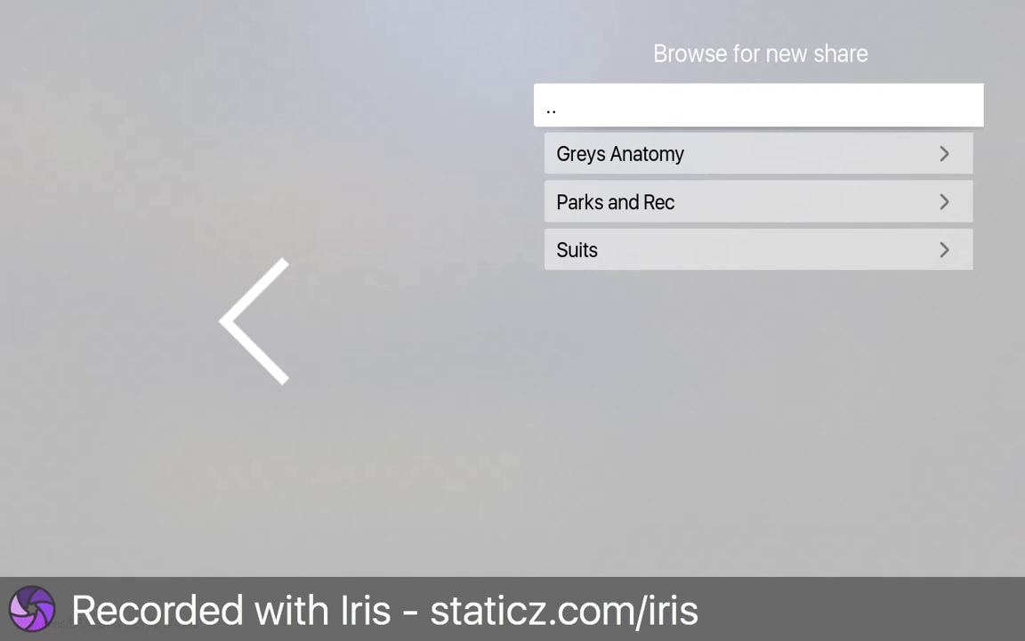
key("space")
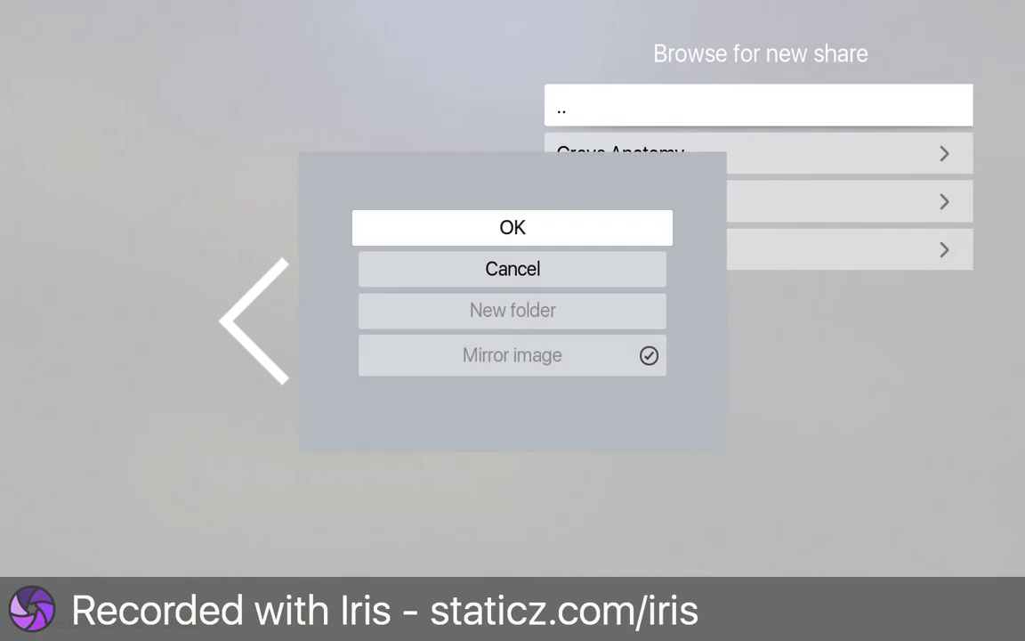
key("Return")
Confirm the chosen TV Shows folder and save it as a video source under the name TV Shows
key("Down")
key("Down")
key("Down")
key("Down")
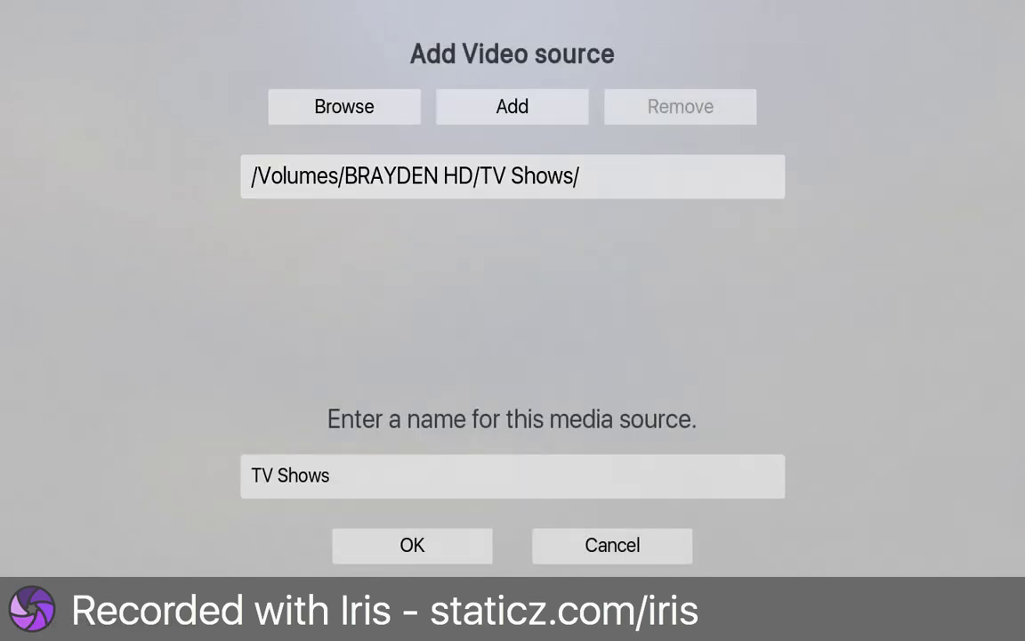
key("Left")
key("Return")
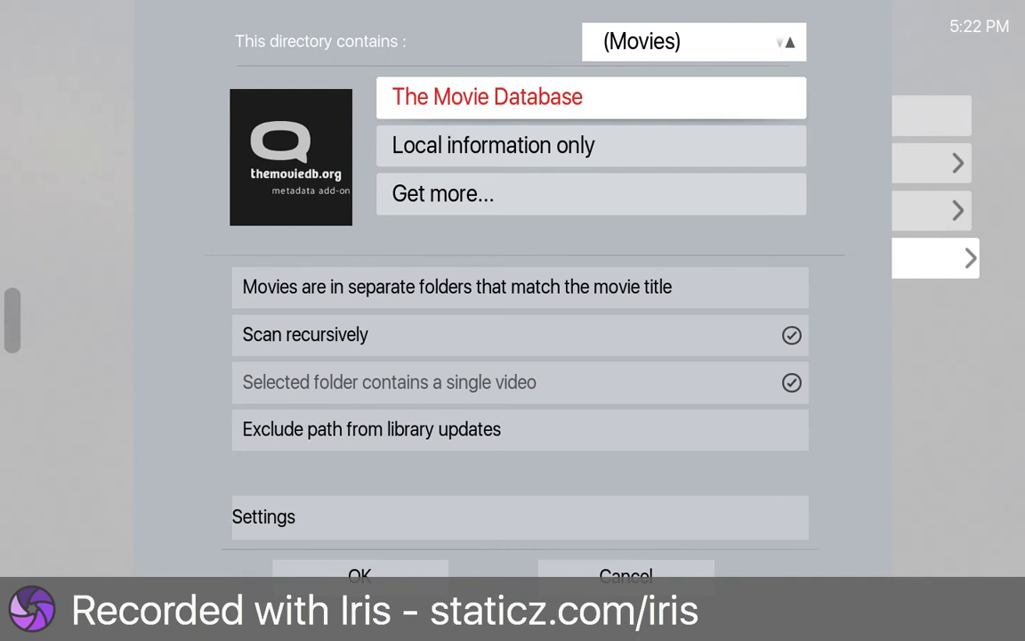
Set the directory's content type to TV shows with The TVDB as the information provider
left_click(789, 42)
left_click(790, 42)
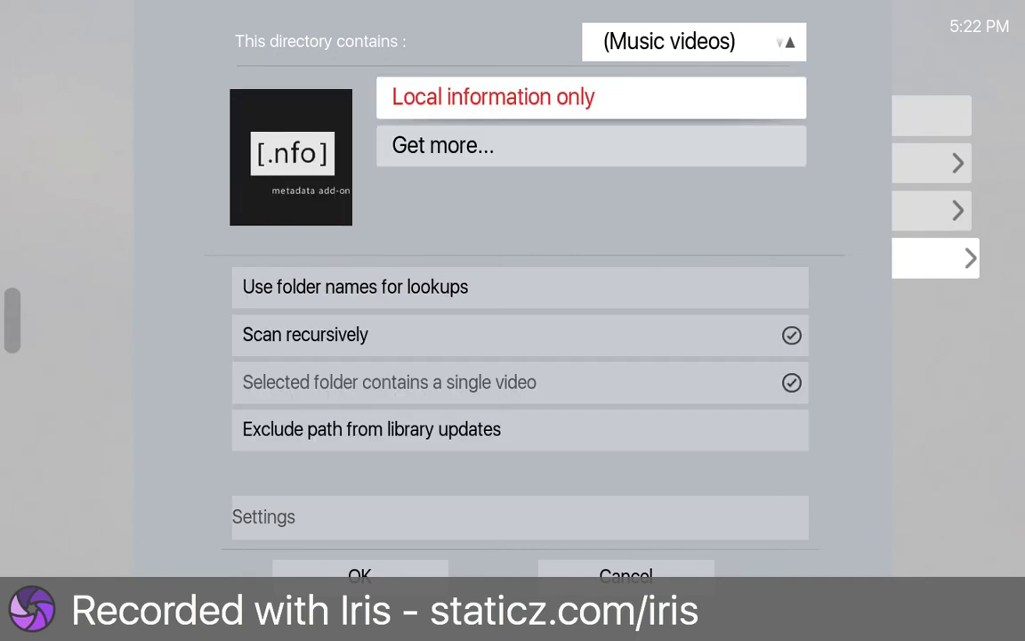
left_click(790, 41)
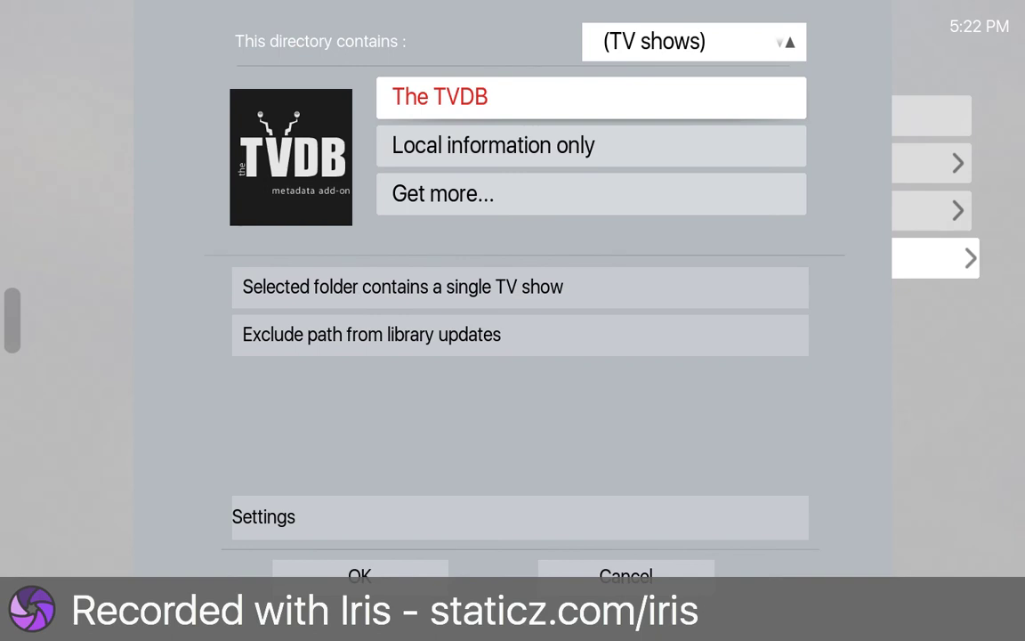
left_click(591, 98)
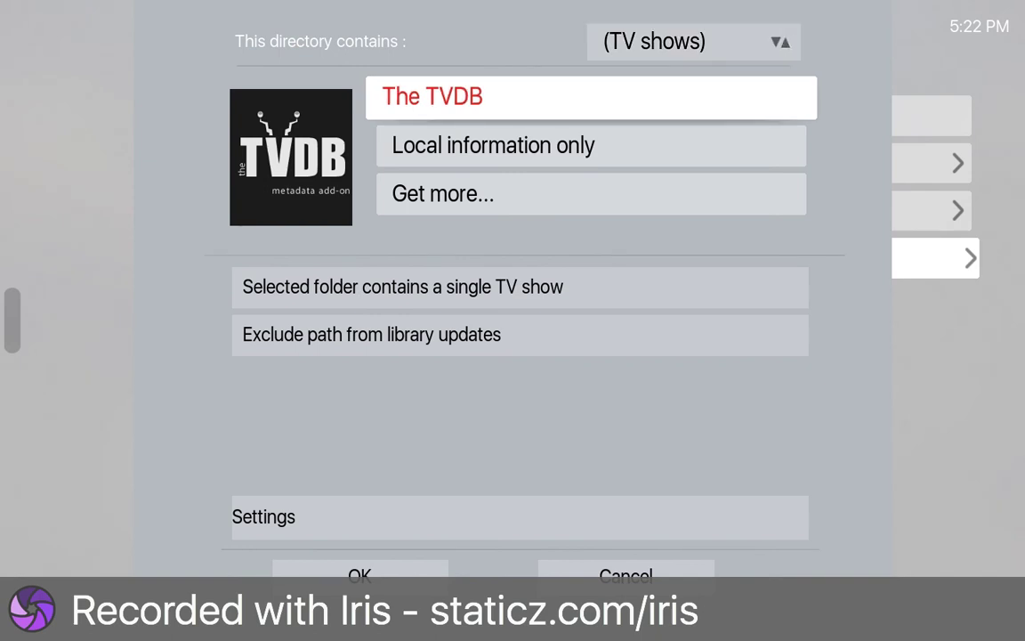
Accept the content settings with their default options and agree to refresh information for all items within the path
key("Down")
key("Down")
key("Down")
key("Down")
key("Down")
key("Down")
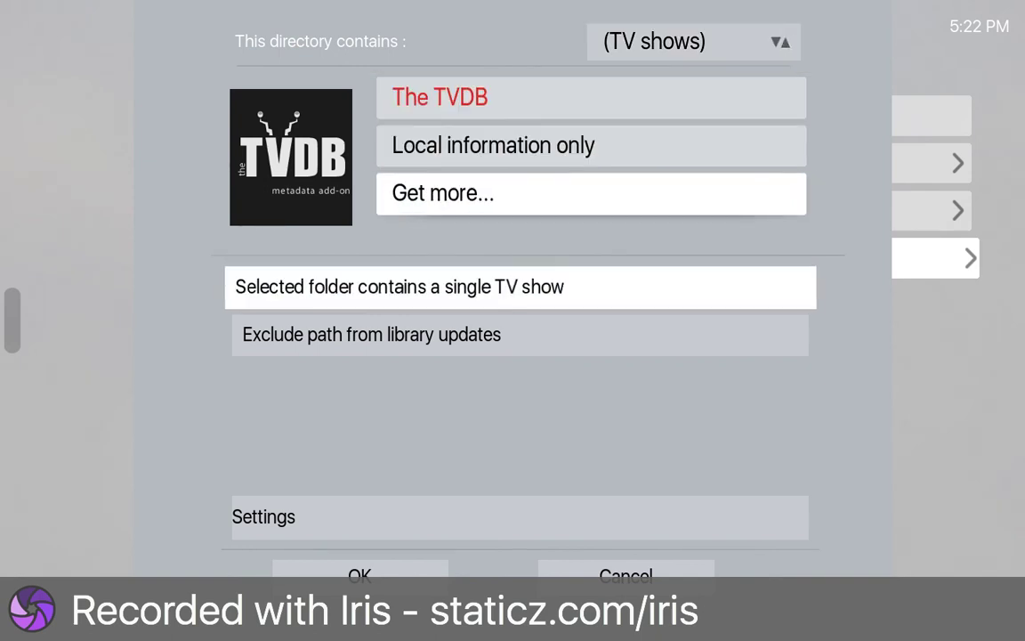
key("Return")
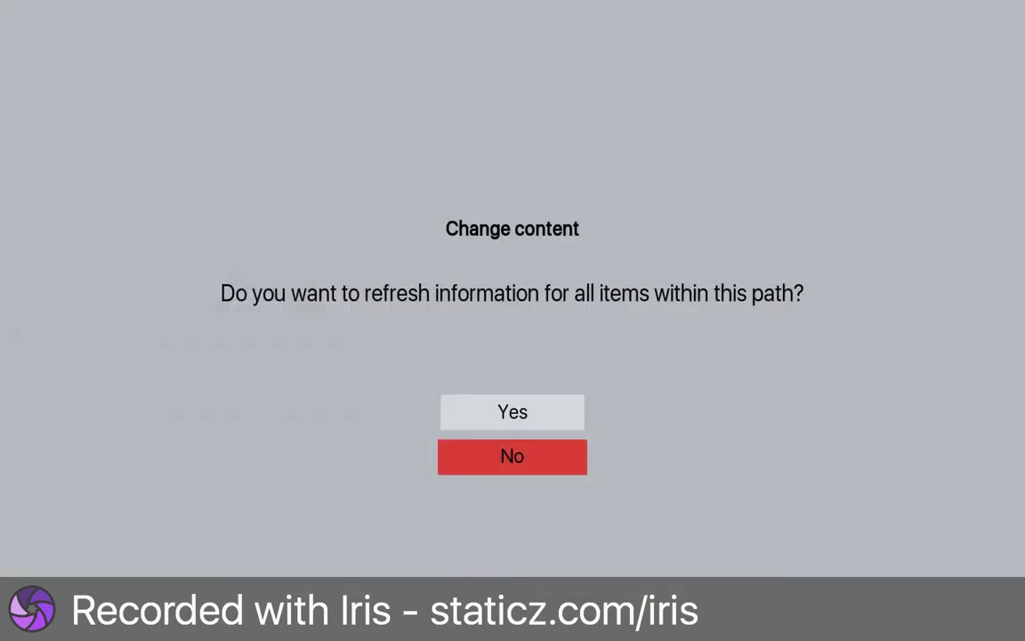
key("Up")
key("Return")
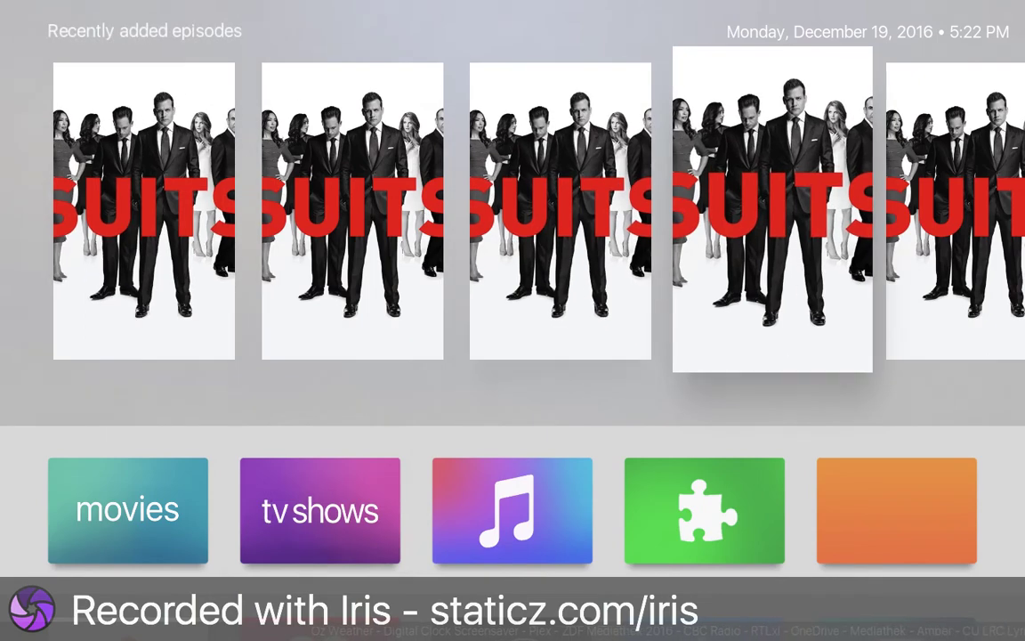
Look through the recently added episodes row above the TV shows tile on the home screen
key("Right")
key("Right")
key("Right")
key("Right")
key("Right")
key("Right")
key("Right")
key("Right")
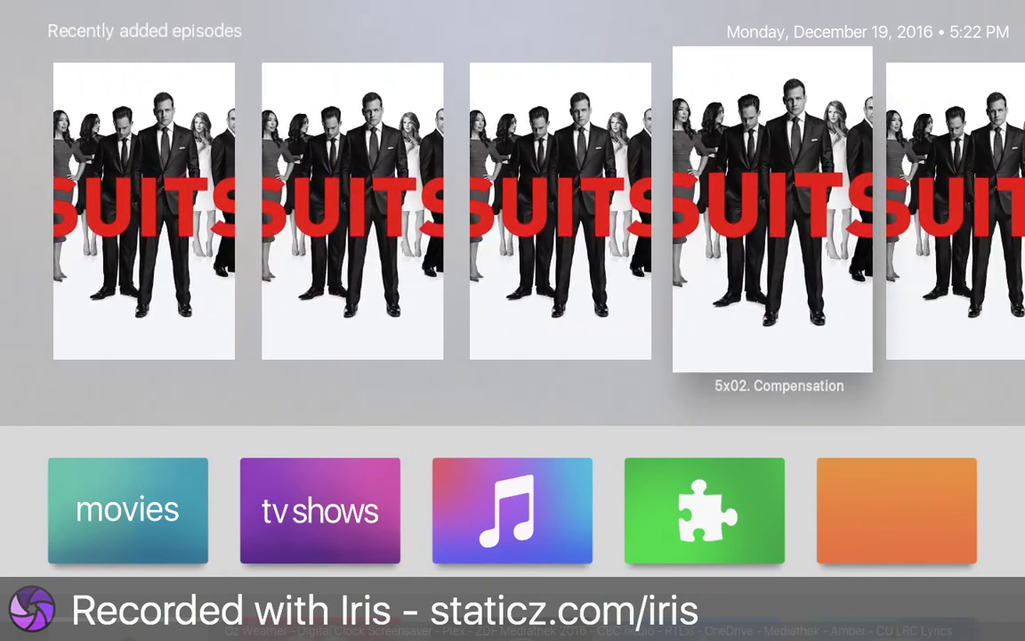
key("Right")
key("Right")
key("Right")
key("Right")
key("Right")
key("Right")
key("Right")
key("Right")
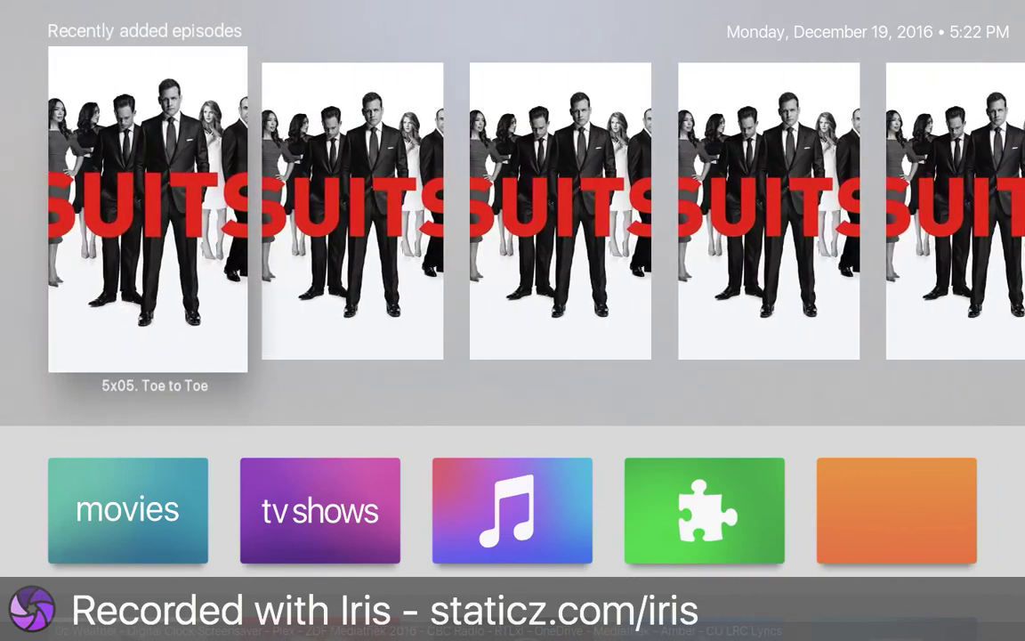
Leave the episodes row, pass over the movies and TV shows tiles and open the Music categories
key("Down")
key("Left")
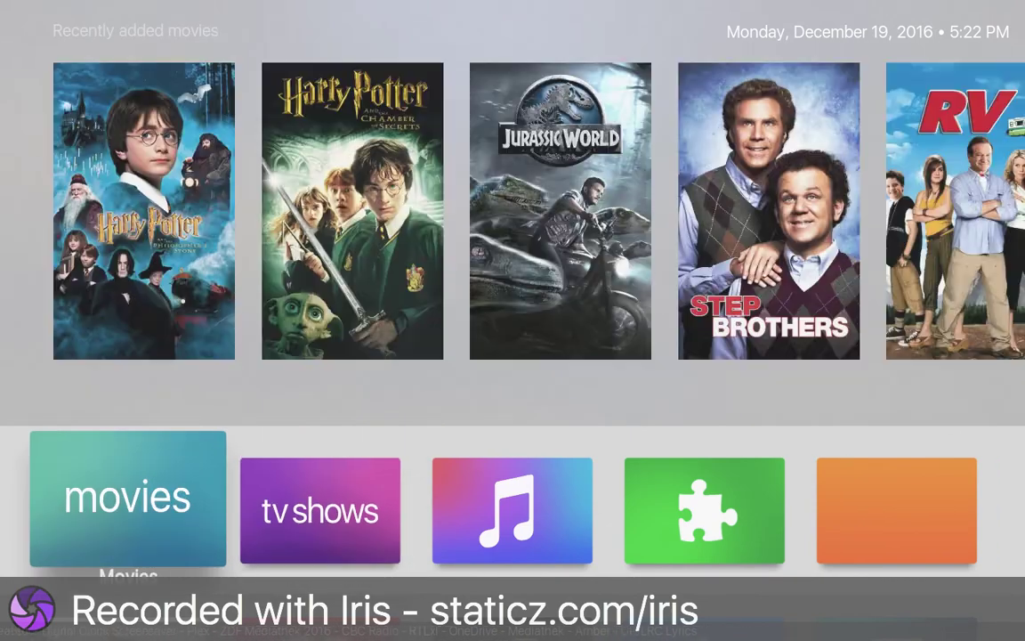
key("Right")
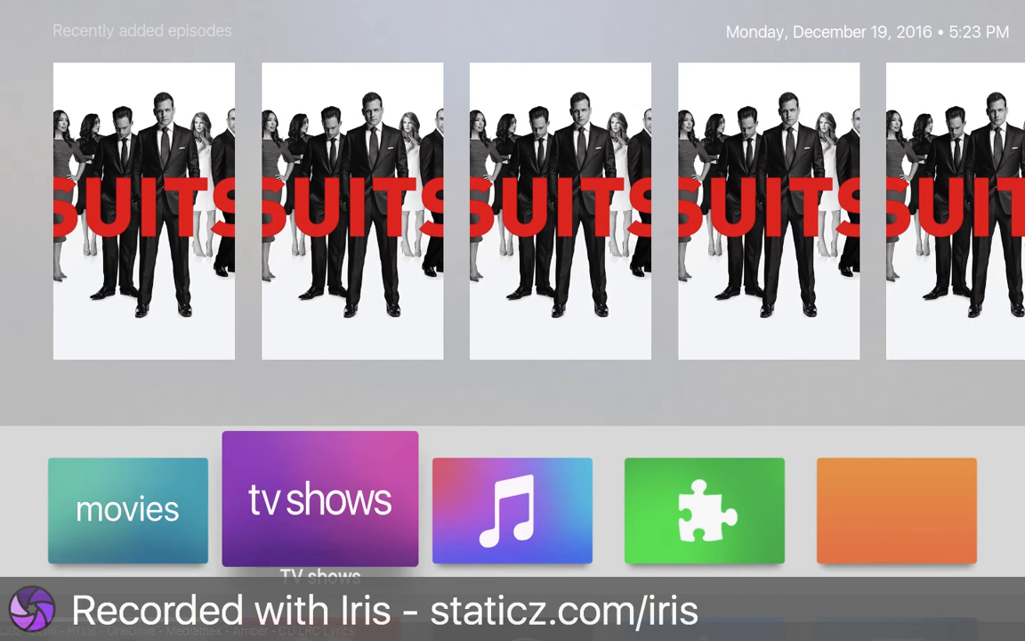
key("Right")
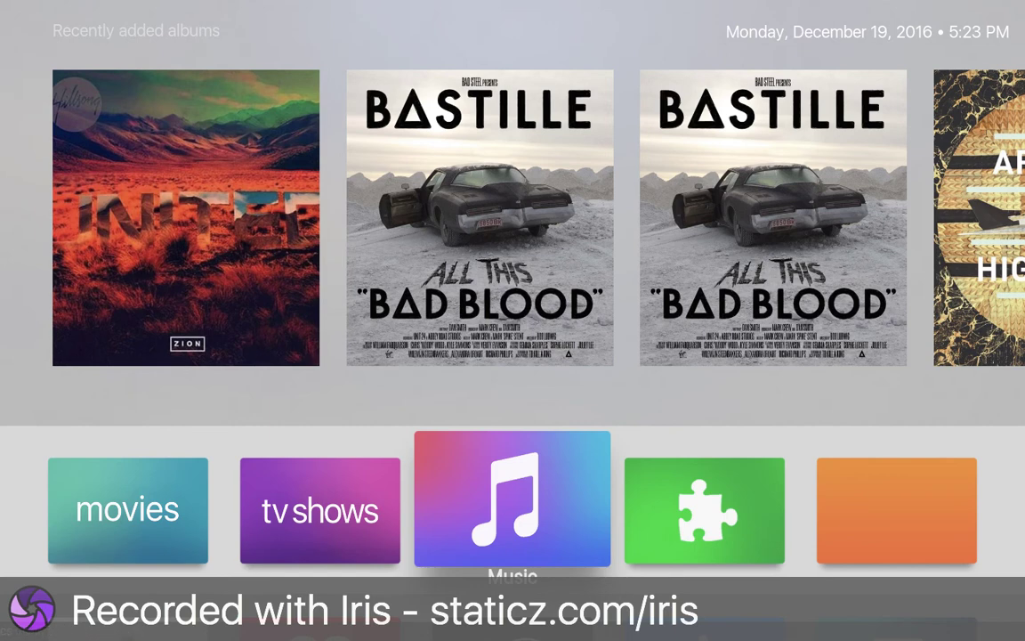
key("Return")
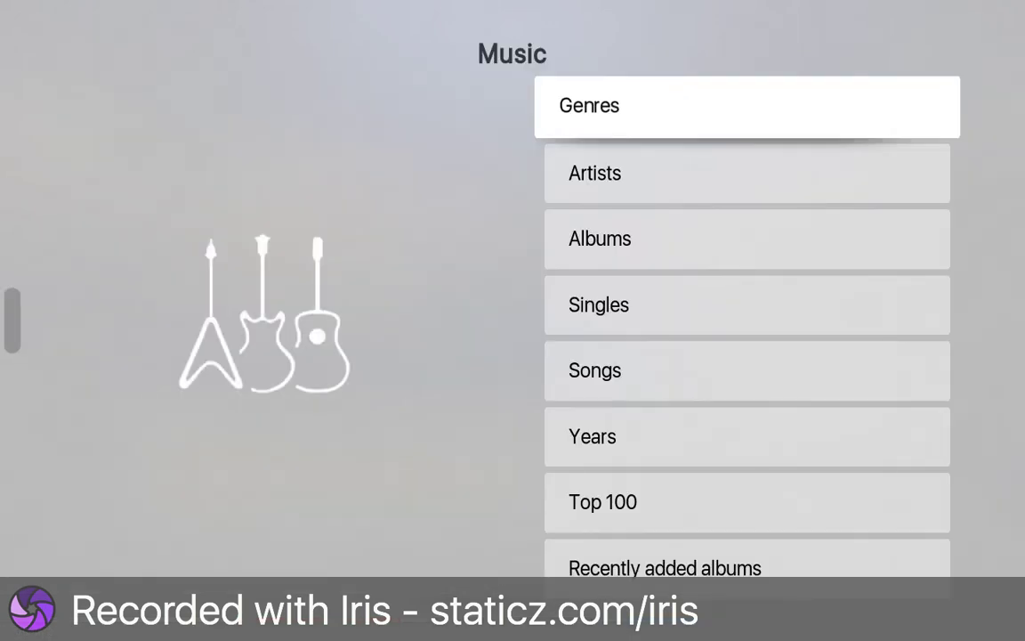
Look through the Music categories and open the Files list
key("Up")
key("Up")
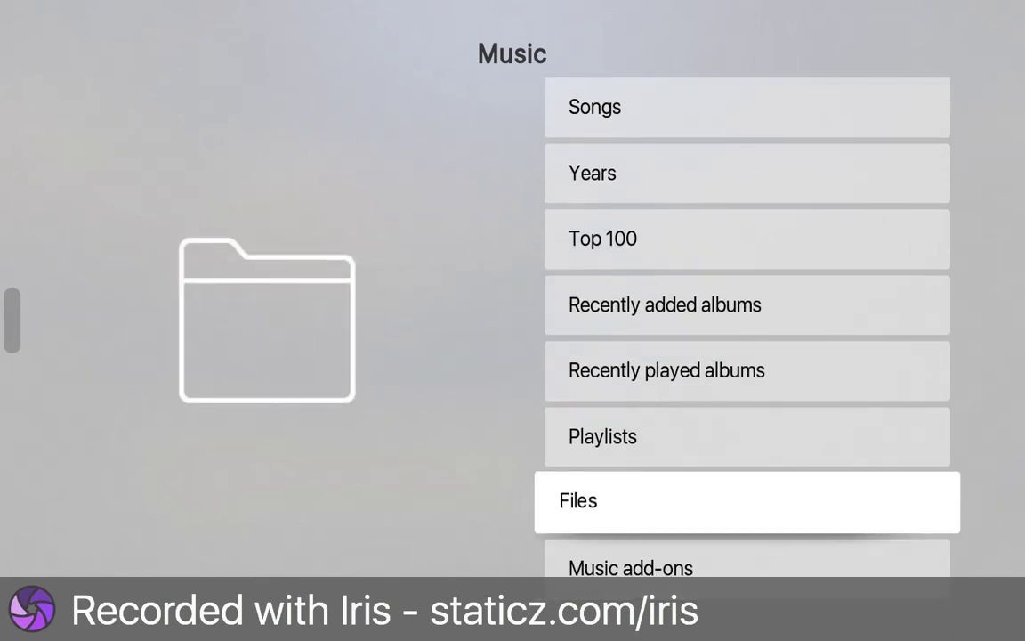
key("Down")
key("Down")
key("Down")
key("Down")
key("Down")
key("Down")
key("Down")
key("Down")
key("Down")
key("Down")
key("Down")
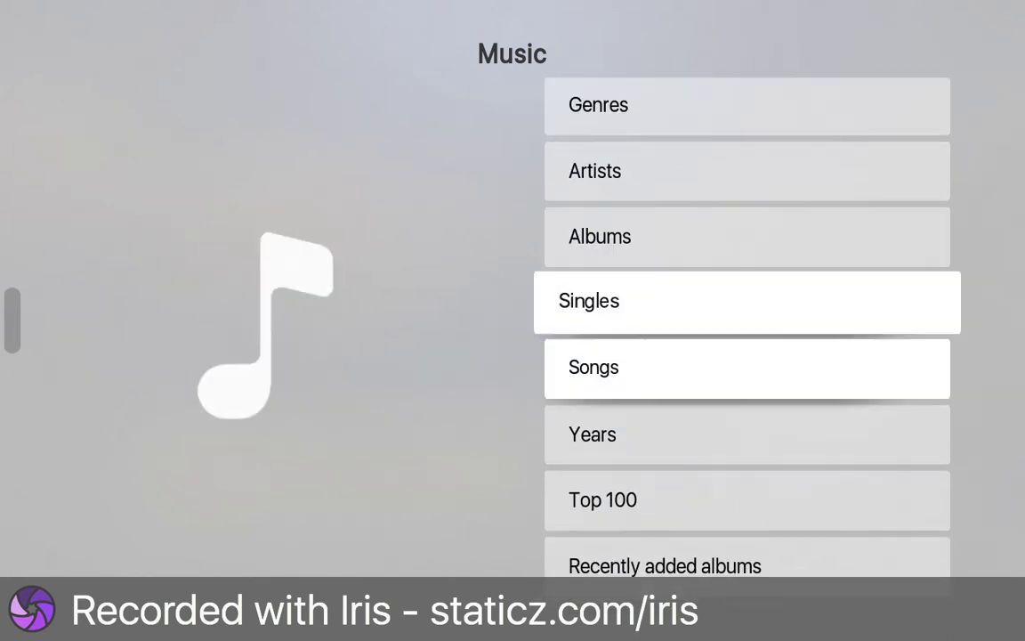
key("Down")
key("Return")
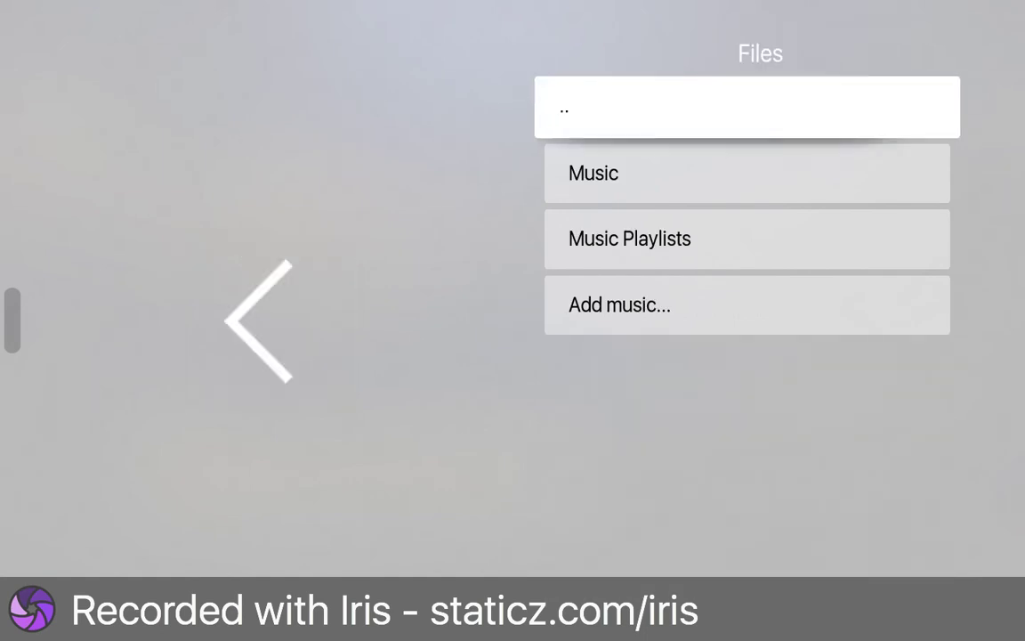
Start adding a music source and browse into the external hard drive for its folder
key("Up")
key("Return")
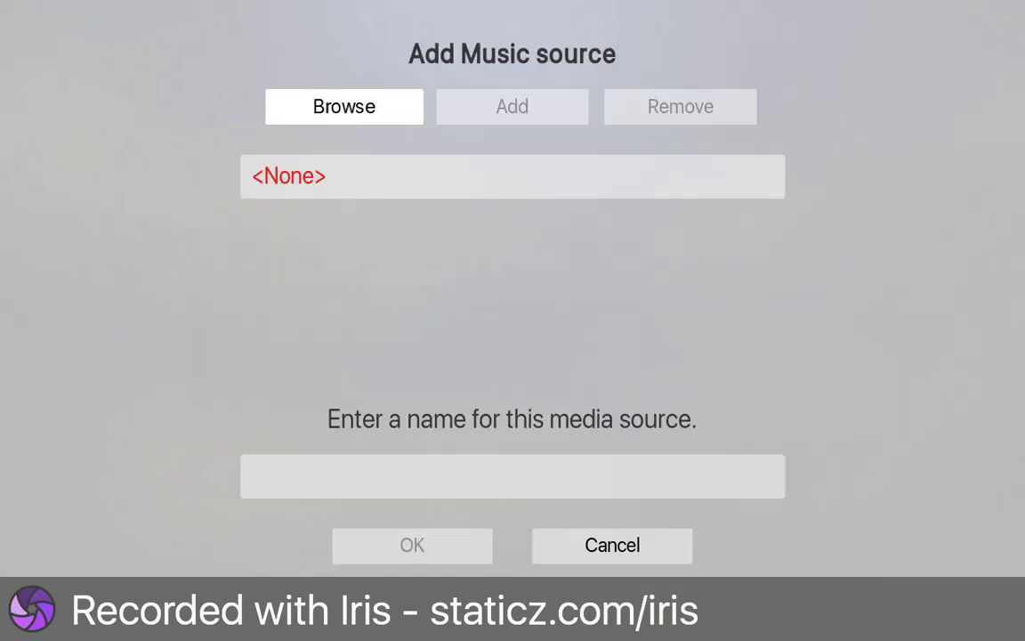
key("Return")
key("Down")
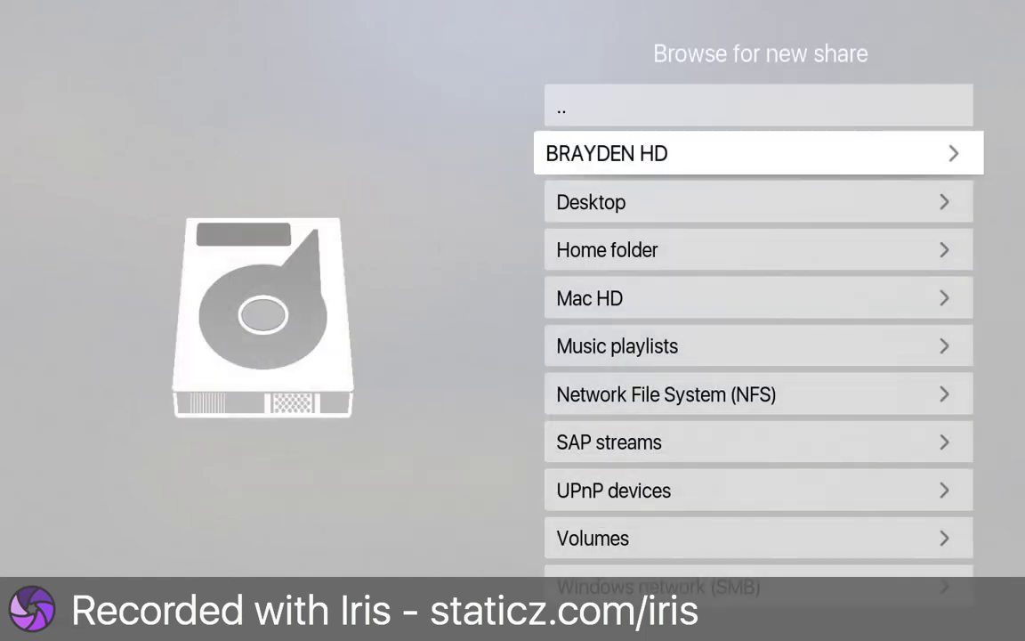
key("Return")
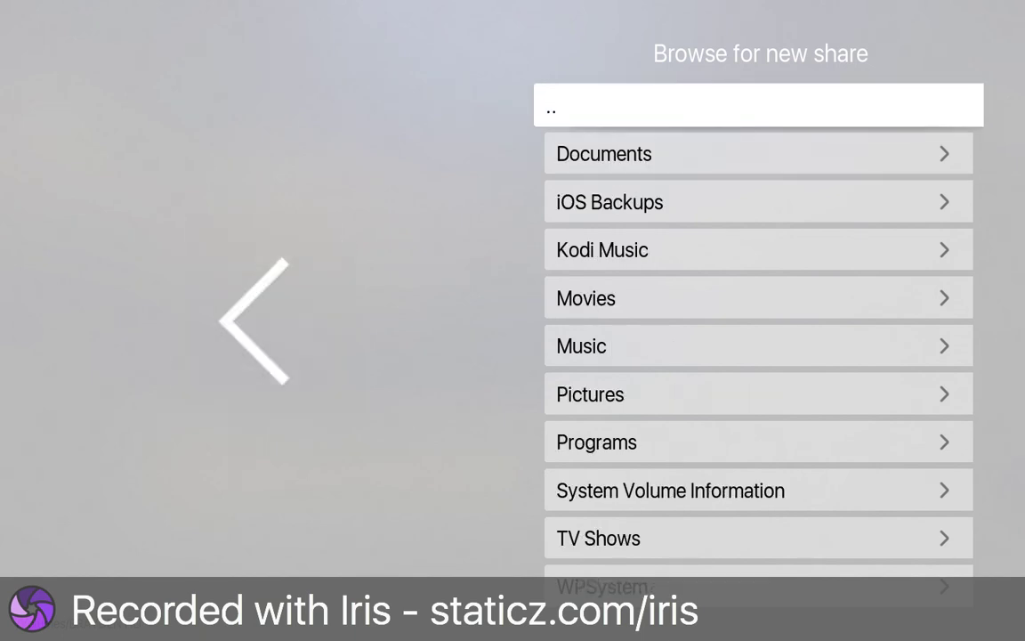
Choose the external hard drive's Music folder as the new source's path
key("Down")
key("Down")
key("Down")
key("Down")
key("Down")
key("Return")
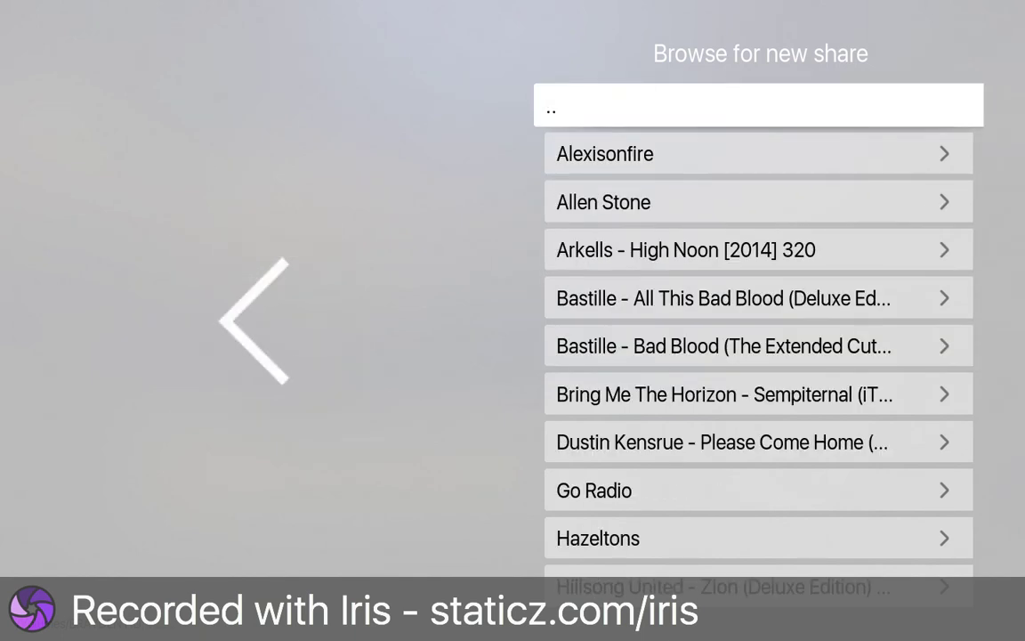
key("space")
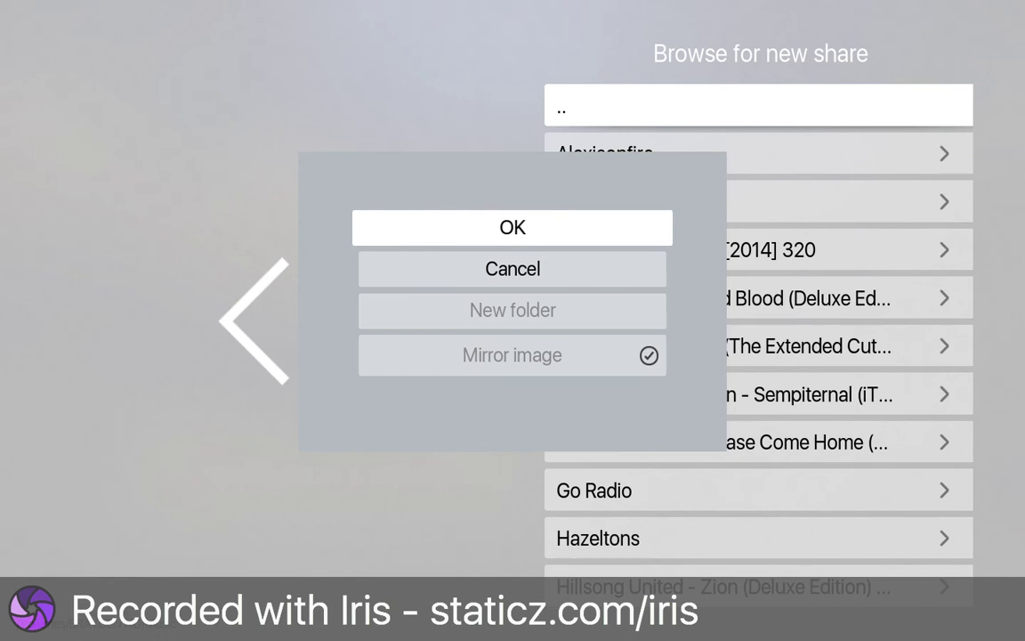
key("Return")
Go past the source name and confirmation option, then cancel adding the music source
key("Down")
key("Down")
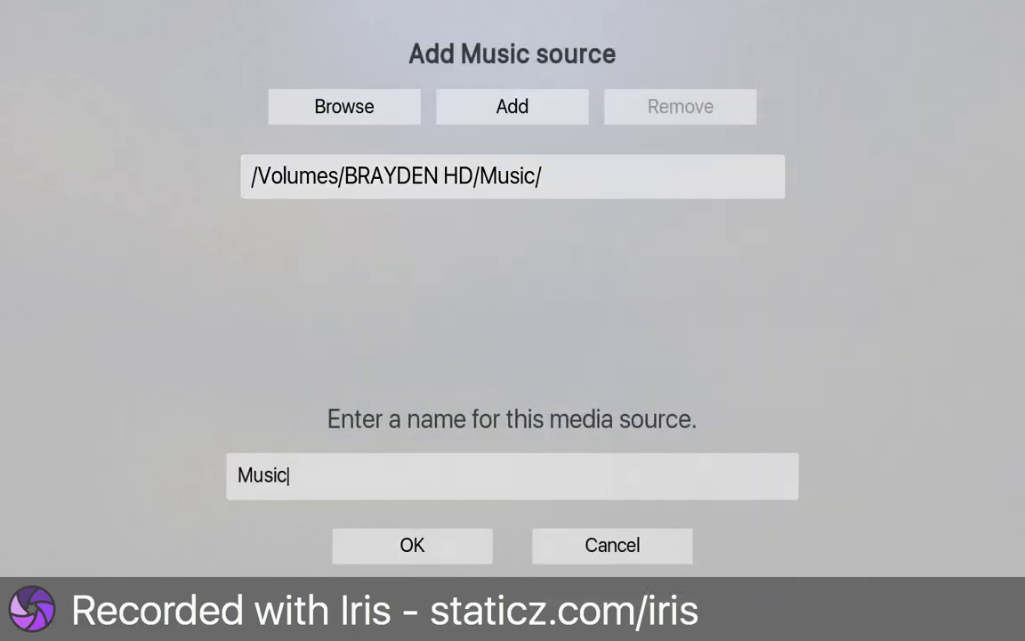
key("Down")
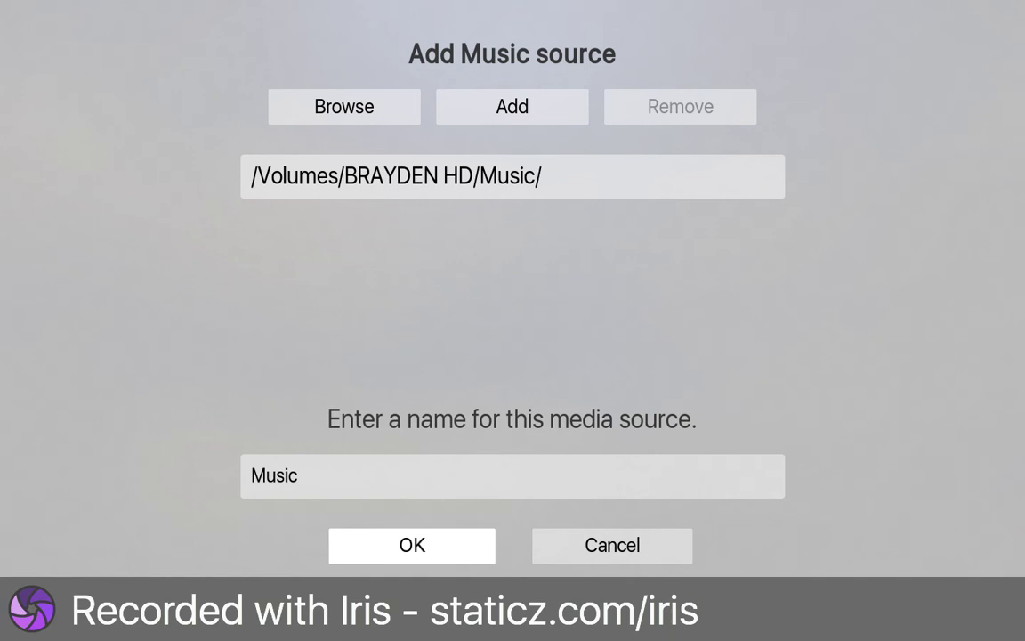
key("Right")
key("Return")
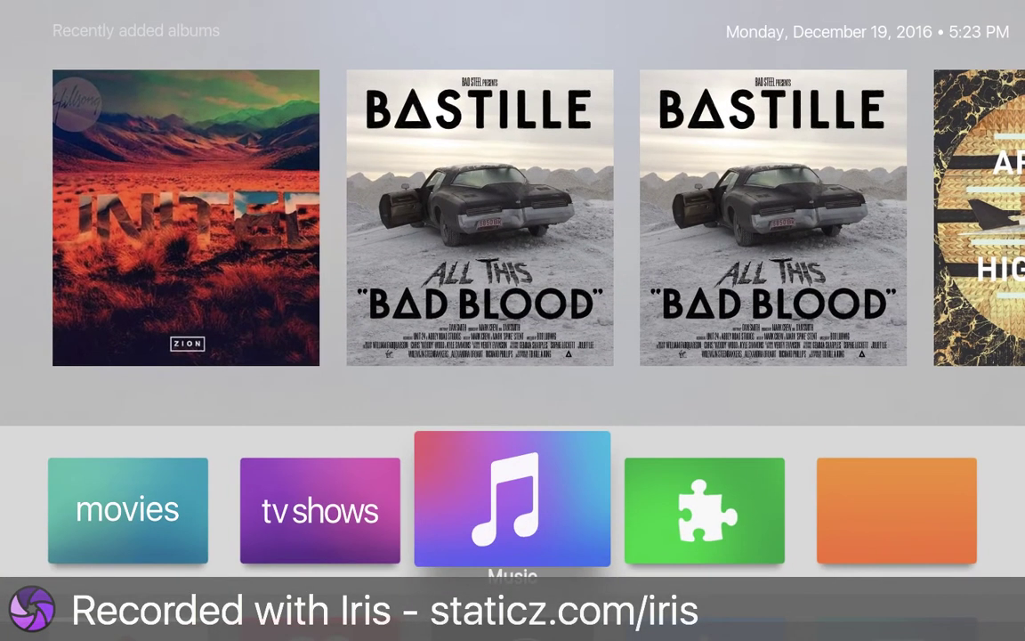
Look through the recently added albums row above the Music tile, moving back and forth between the covers
key("Up")
key("Right")
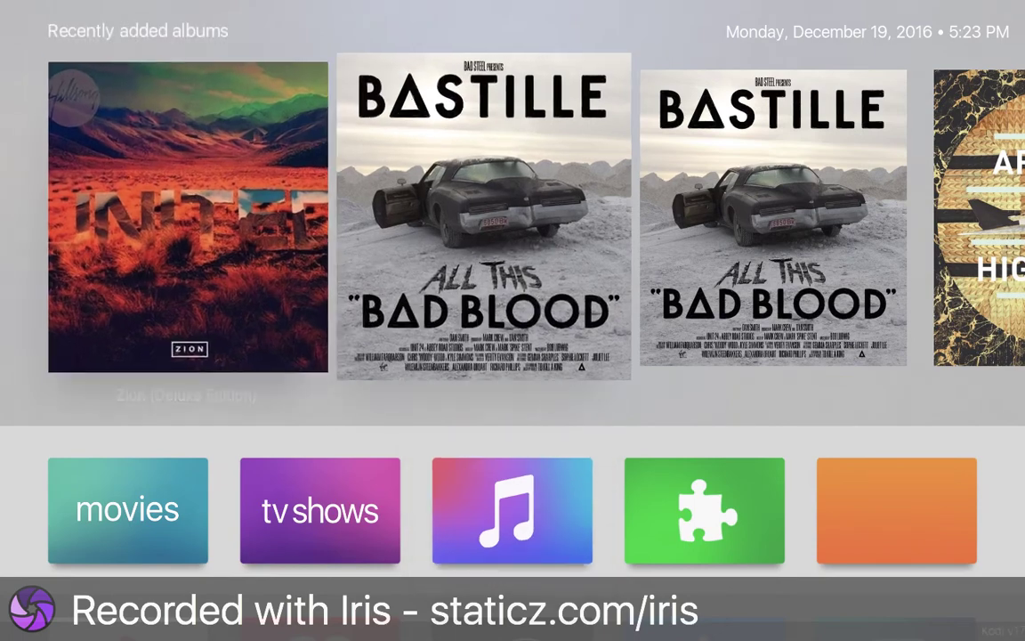
key("Right")
key("Right")
key("Right")
key("Right")
key("Right")
key("Right")
key("Right")
key("Right")
key("Right")
key("Right")
key("Right")
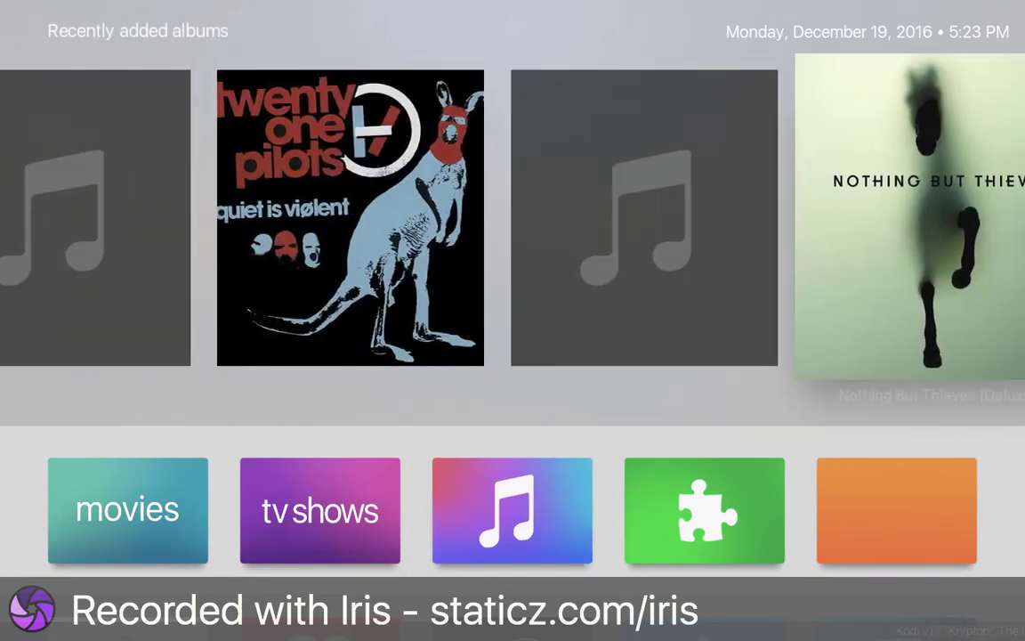
key("Right")
key("Right")
key("Left")
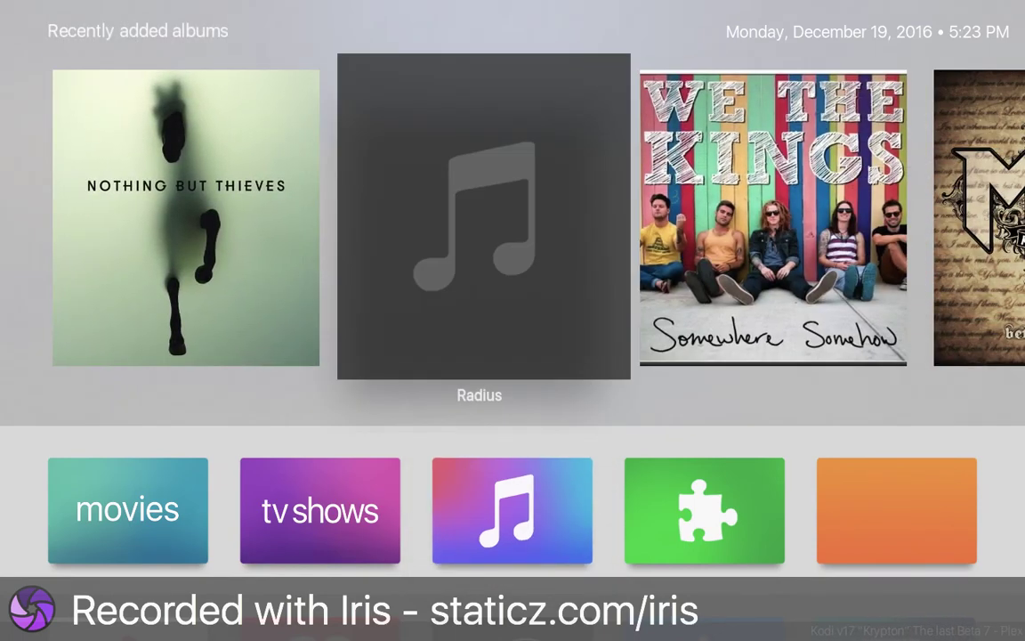
key("Left")
key("Right")
key("Right")
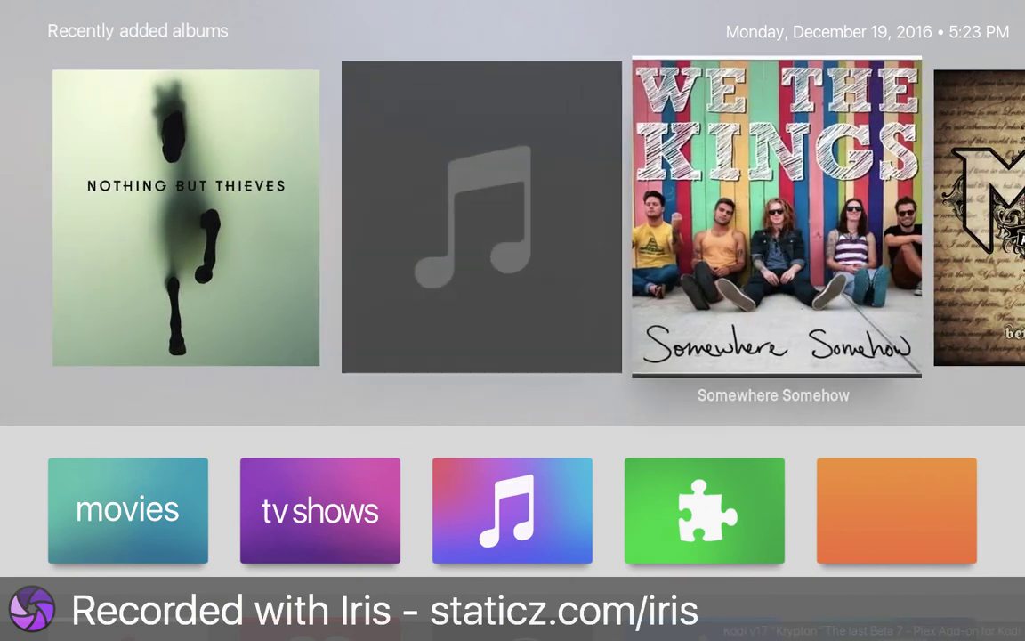
key("Left")
key("Right")
key("Right")
key("Right")
key("Right")
key("Right")
key("Right")
key("Right")
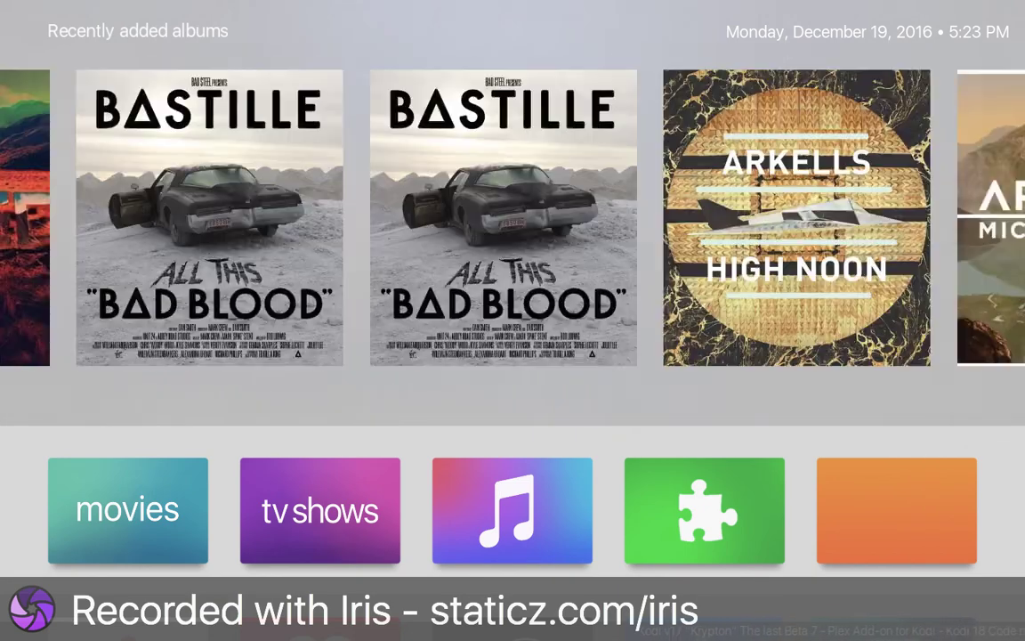
Reopen the Music categories from the home screen, then open the Artists listing and leave it again
key("Left")
key("Down")
key("Return")
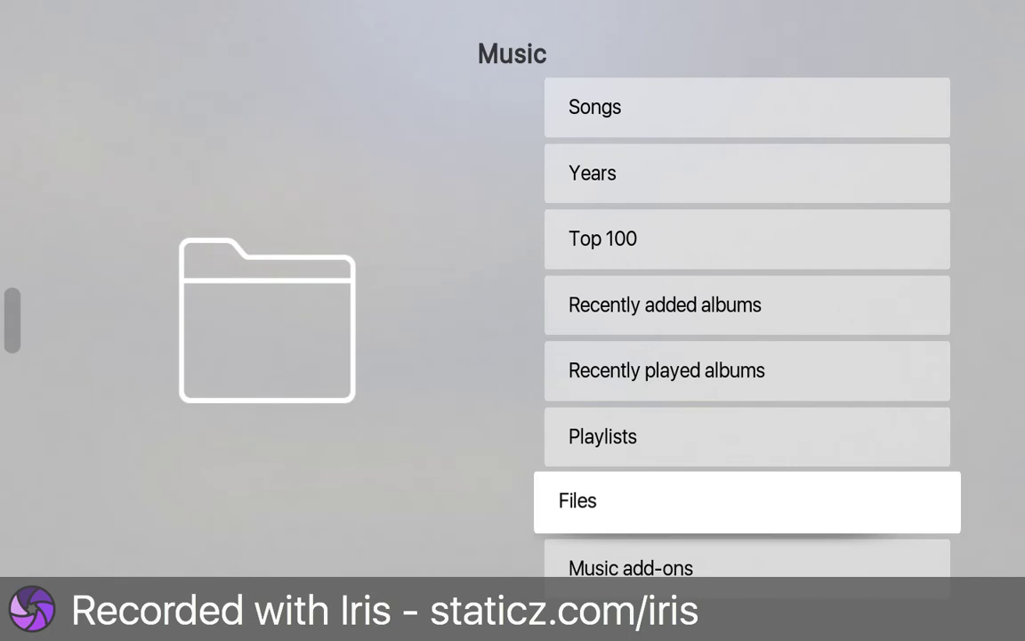
key("Up")
key("Up")
key("Up")
key("Up")
key("Up")
key("Up")
key("Up")
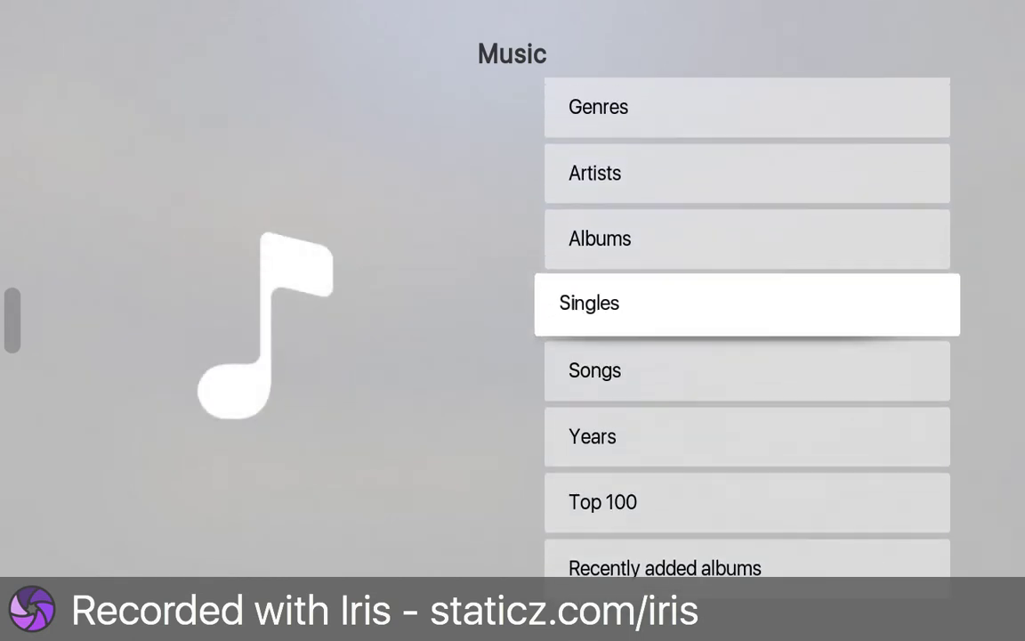
key("Up")
key("Up")
key("Return")
key("Escape")
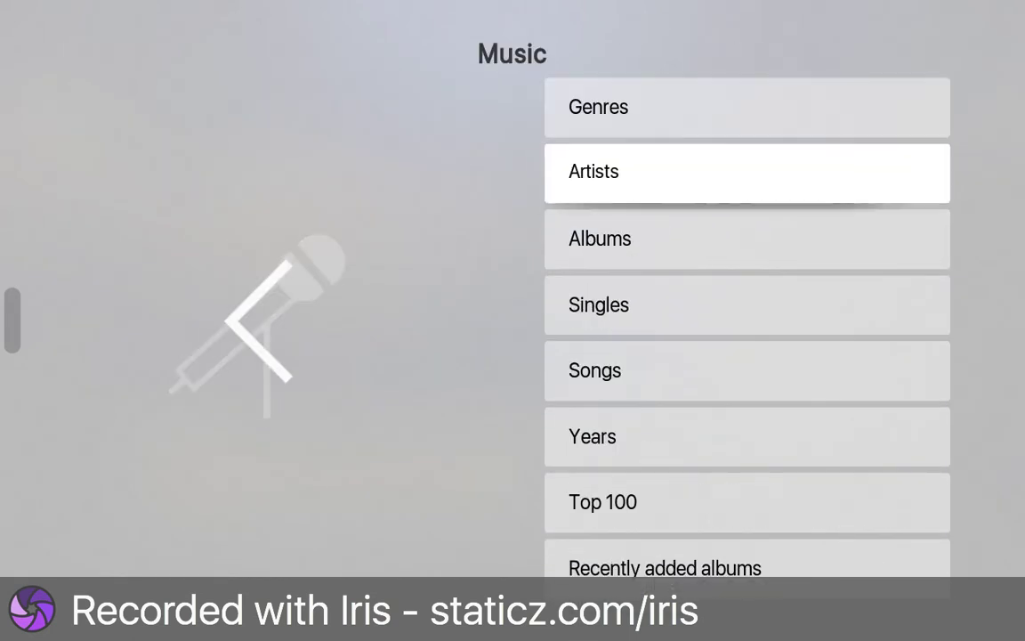
Open the Albums and Singles listings in turn, leave each one and return to the home screen
key("Down")
key("Return")
key("Escape")
key("Down")
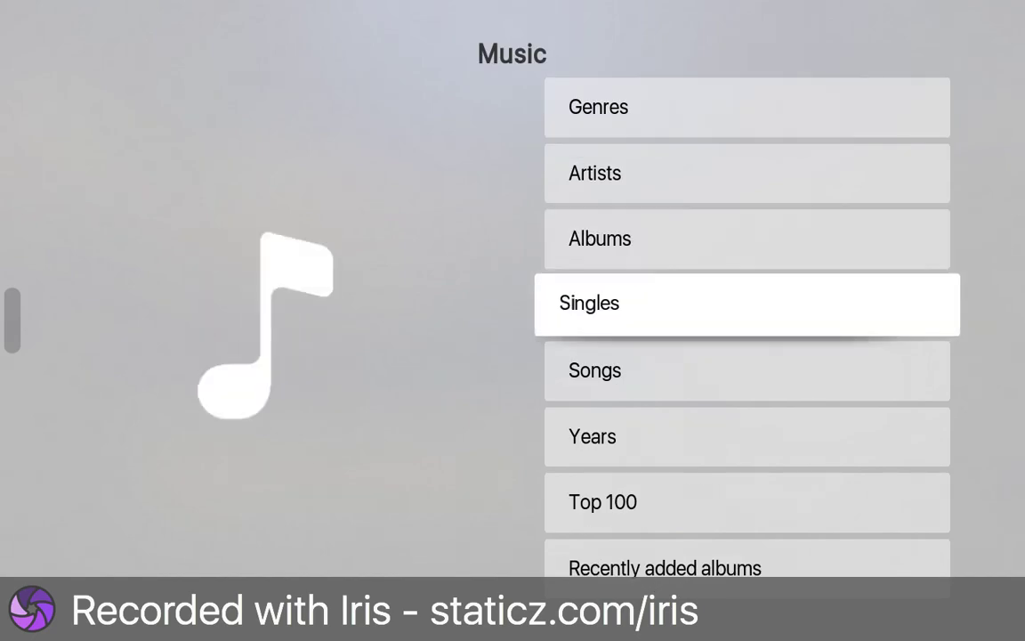
key("Return")
key("Escape")
key("Escape")
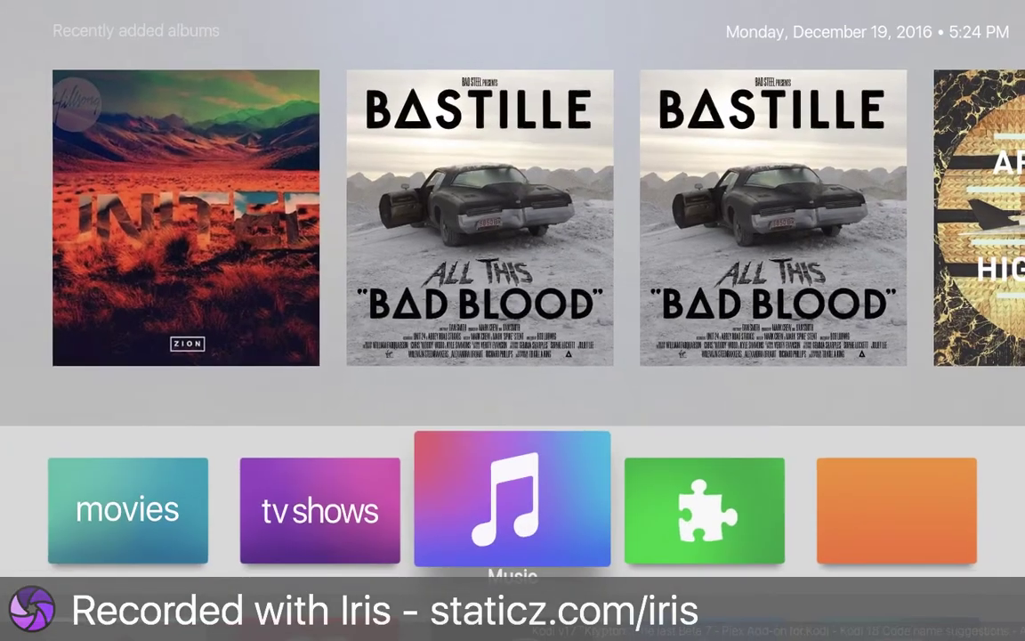
Look through the home screen's first row, comparing the previews above the Movies, TV shows, Music, Add-ons and weather tiles
key("Left")
key("Left")
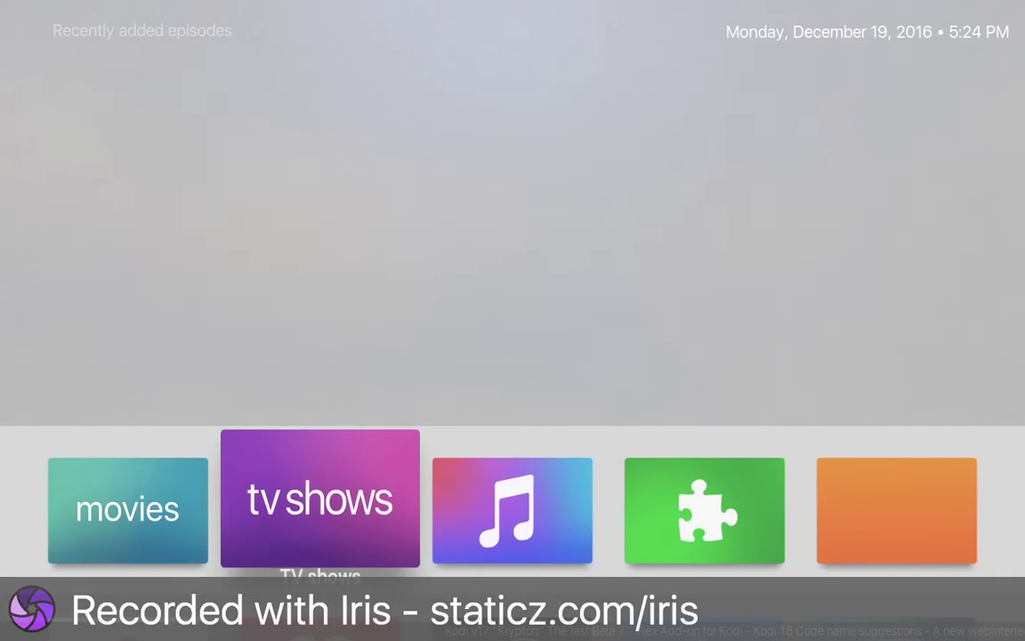
key("Right")
key("Right")
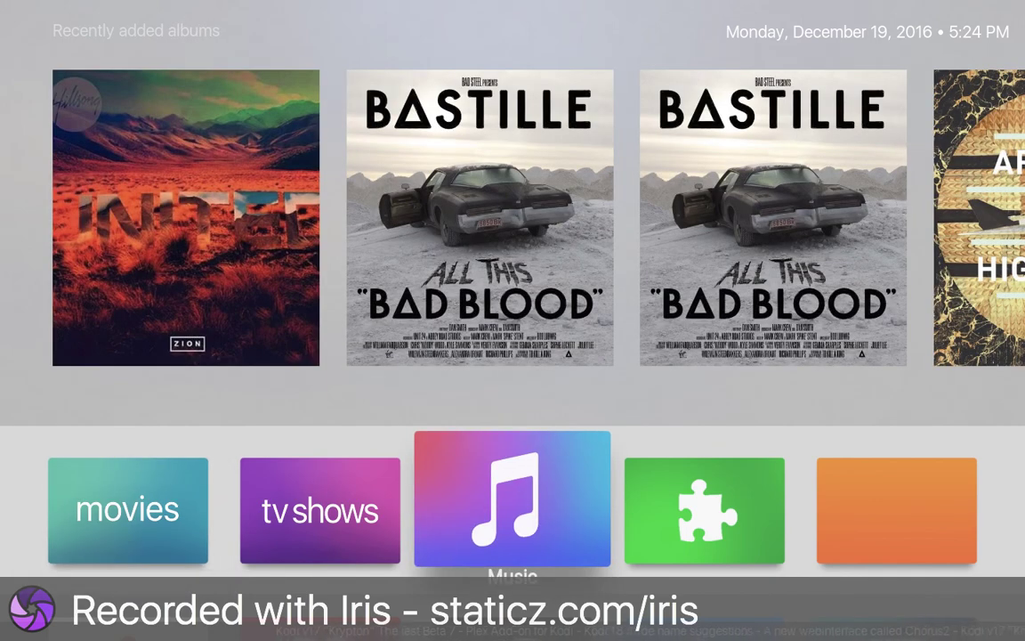
key("Left")
key("Left")
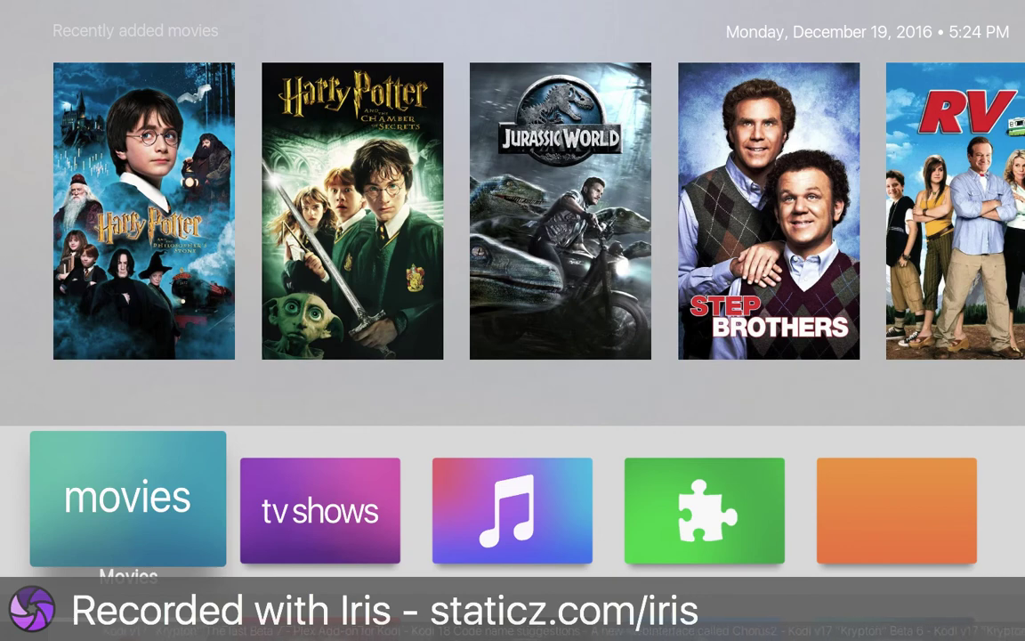
key("Right")
key("Right")
key("Right")
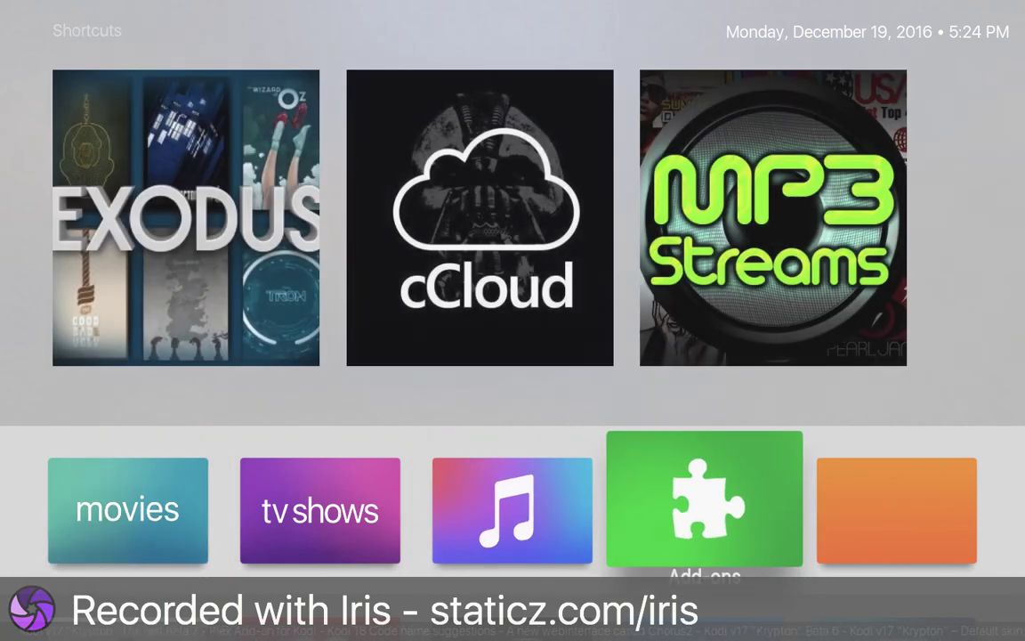
key("Right")
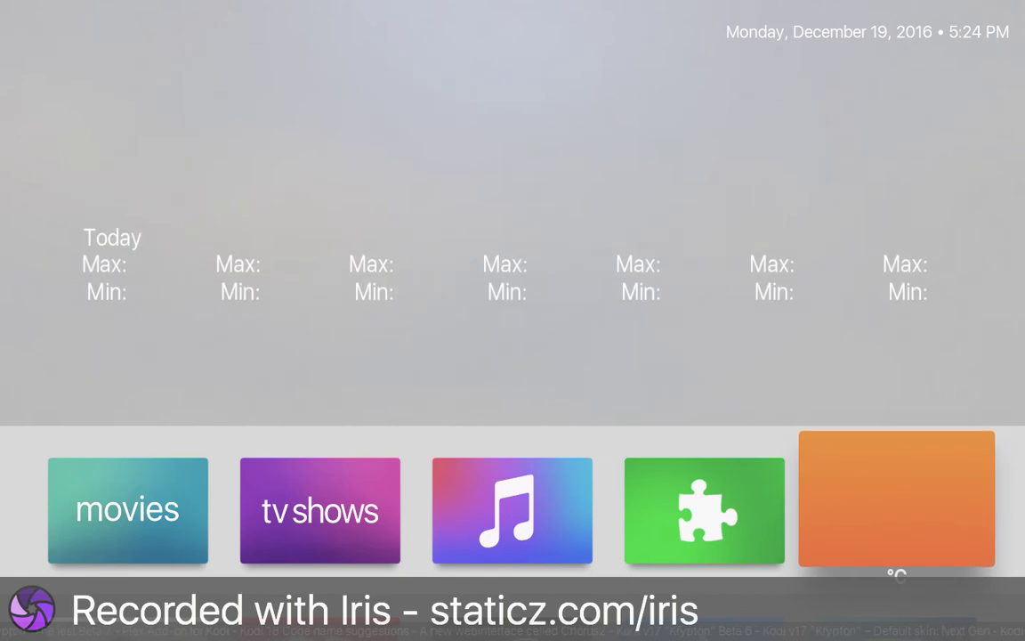
Look over the lower rows of home screen tiles, passing Settings and the TV shows tile and stopping on cCloud TV
key("Down")
key("Down")
key("Left")
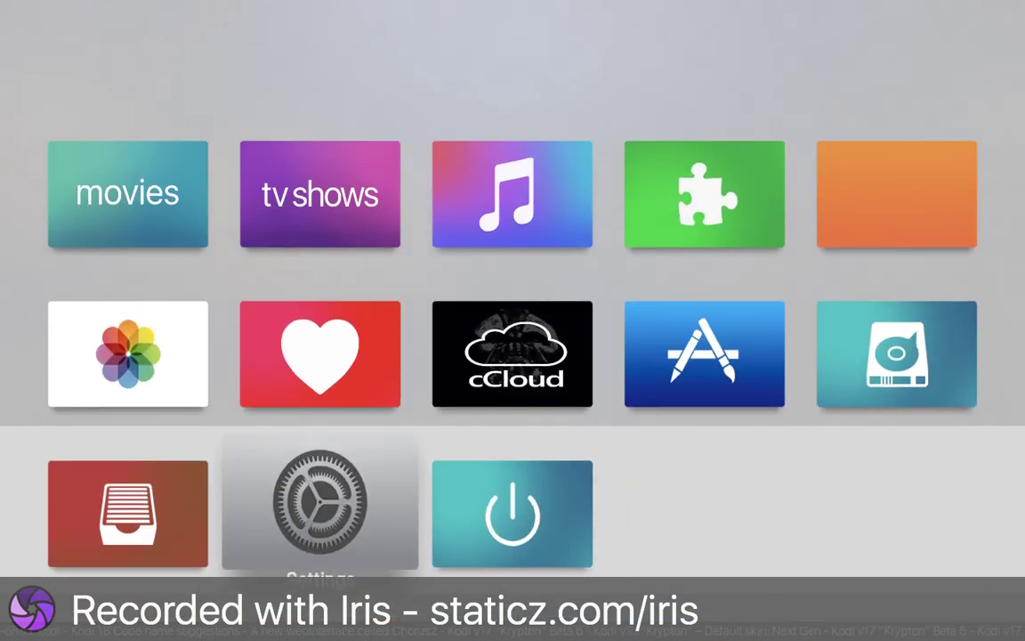
key("Up")
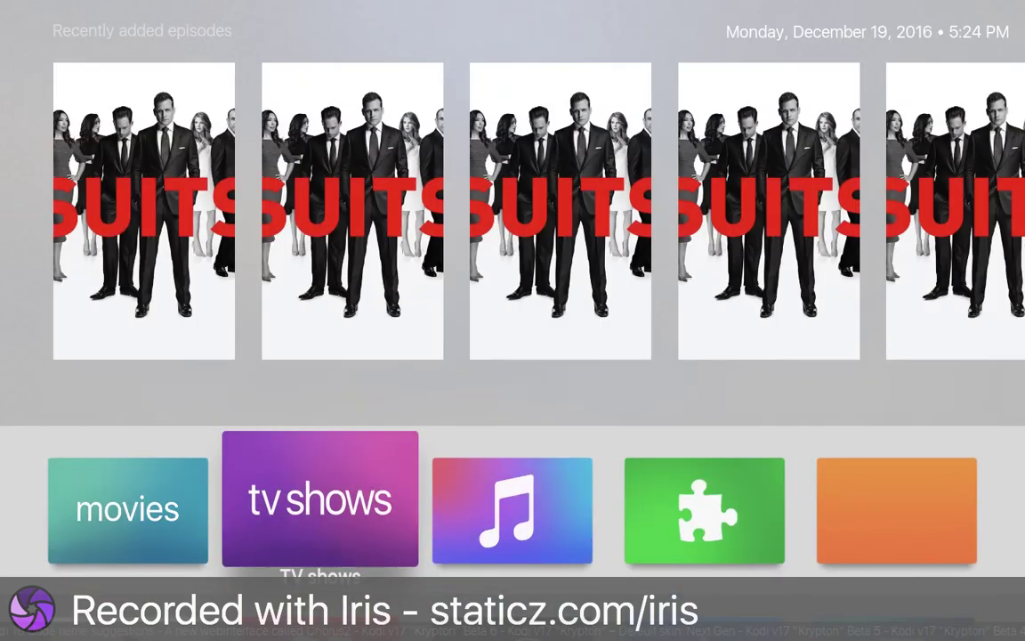
key("Right")
key("Right")
key("Down")
key("Left")
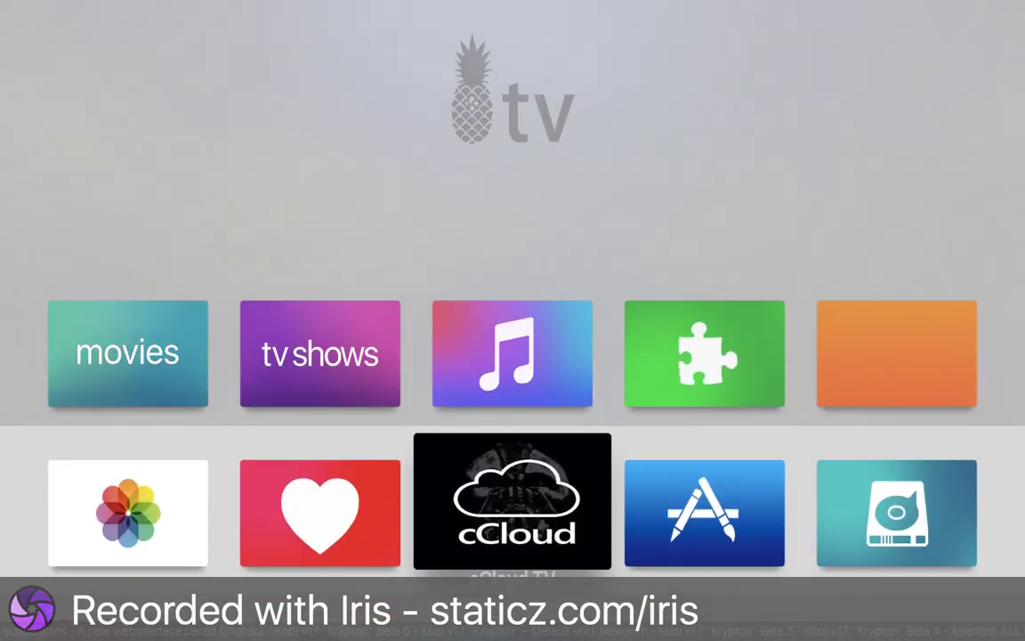
Open Settings from the home screen and enter the LiveTV section to view its options
key("Left")
key("Left")
key("Down")
key("Return")
key("Down")
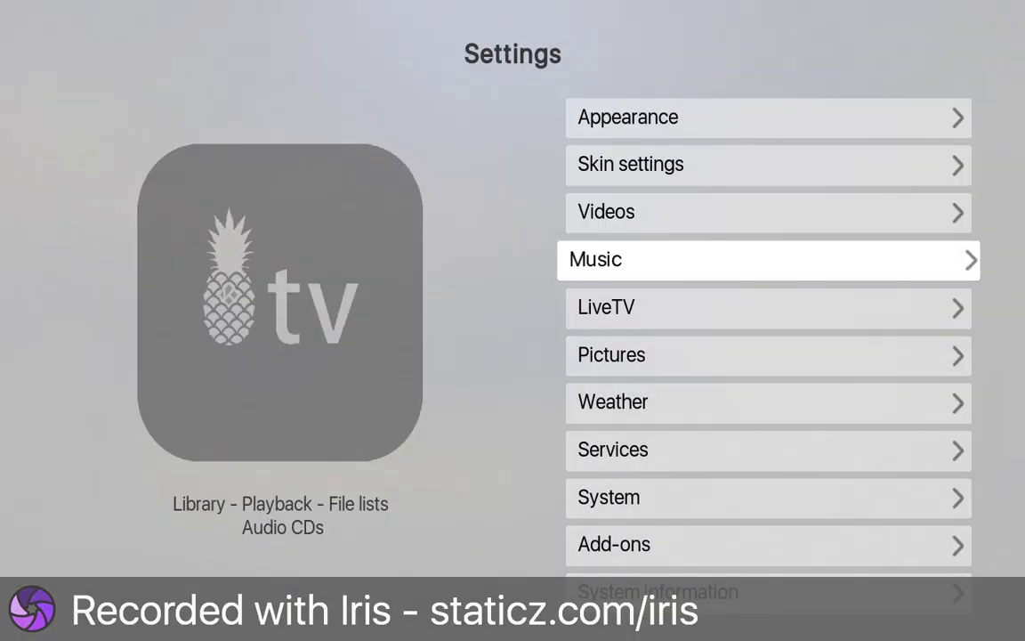
key("Down")
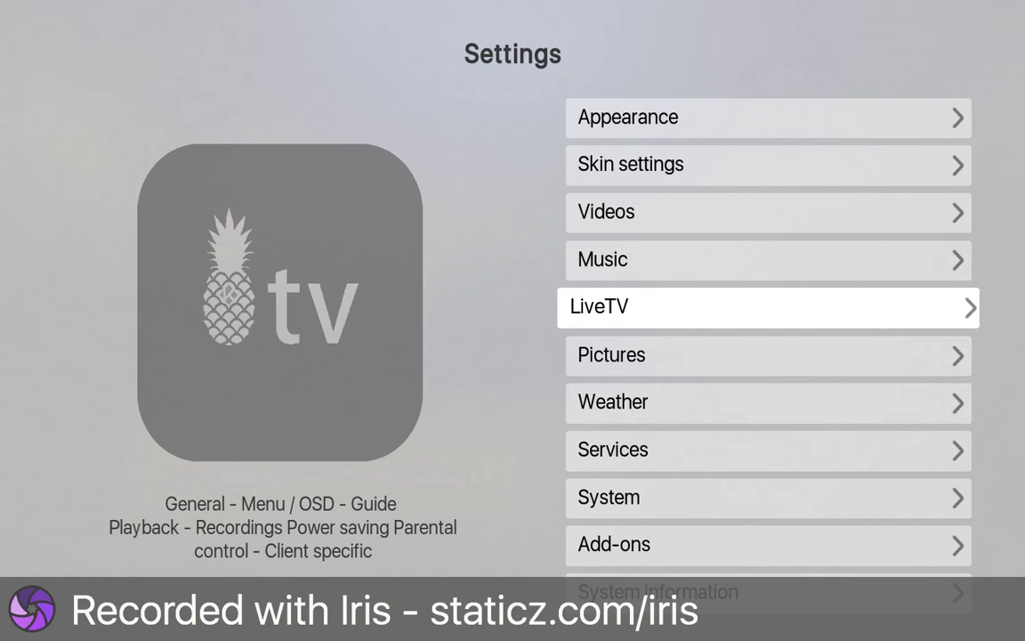
key("Return")
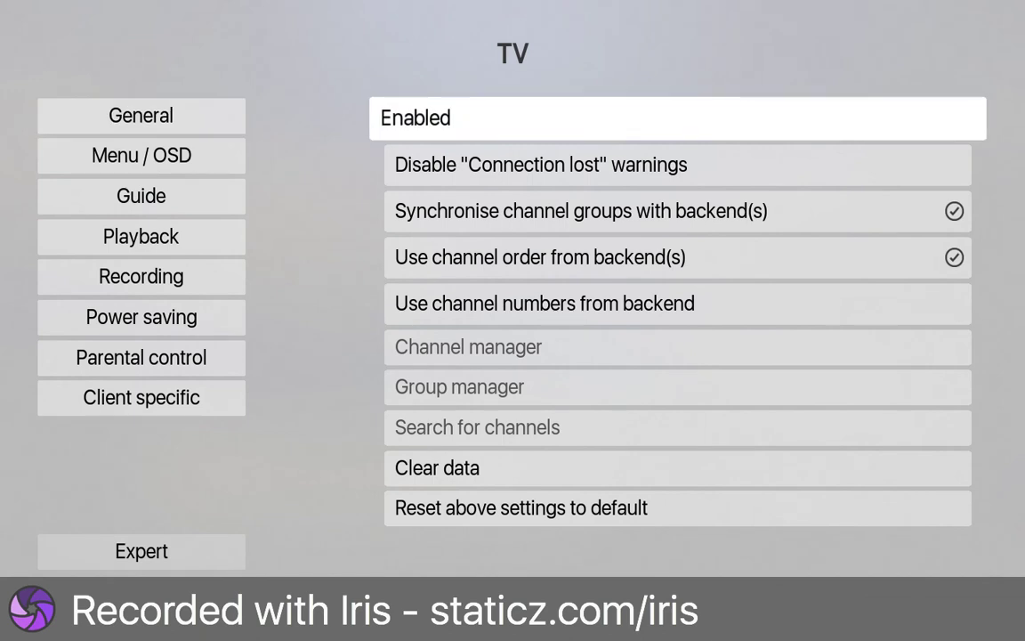
Leave the LiveTV options and Settings, and return to the Movies tile on the home screen
key("Escape")
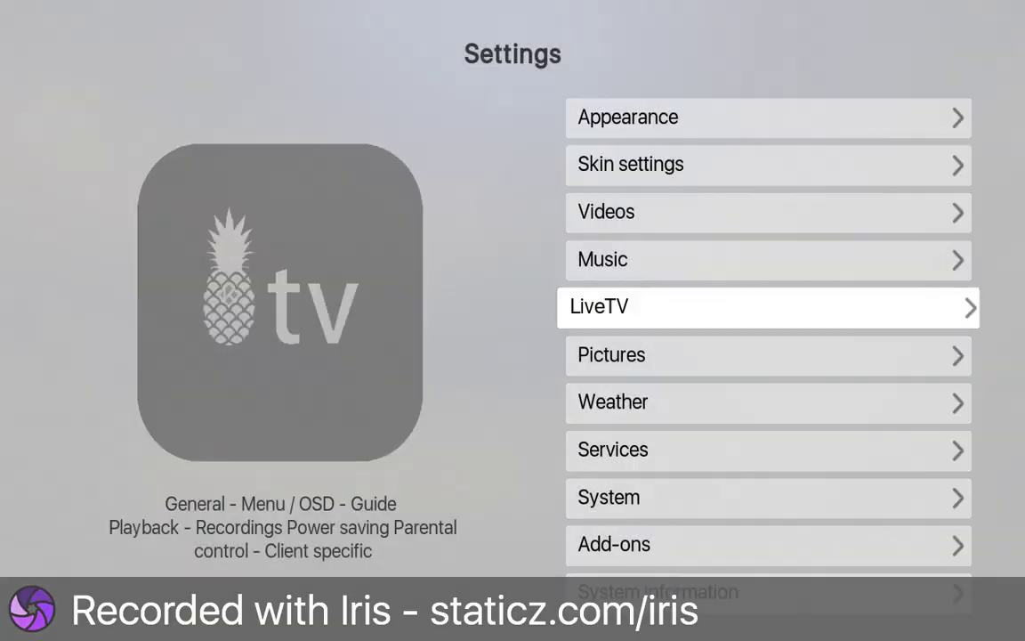
key("Escape")
key("Left")
key("Up")
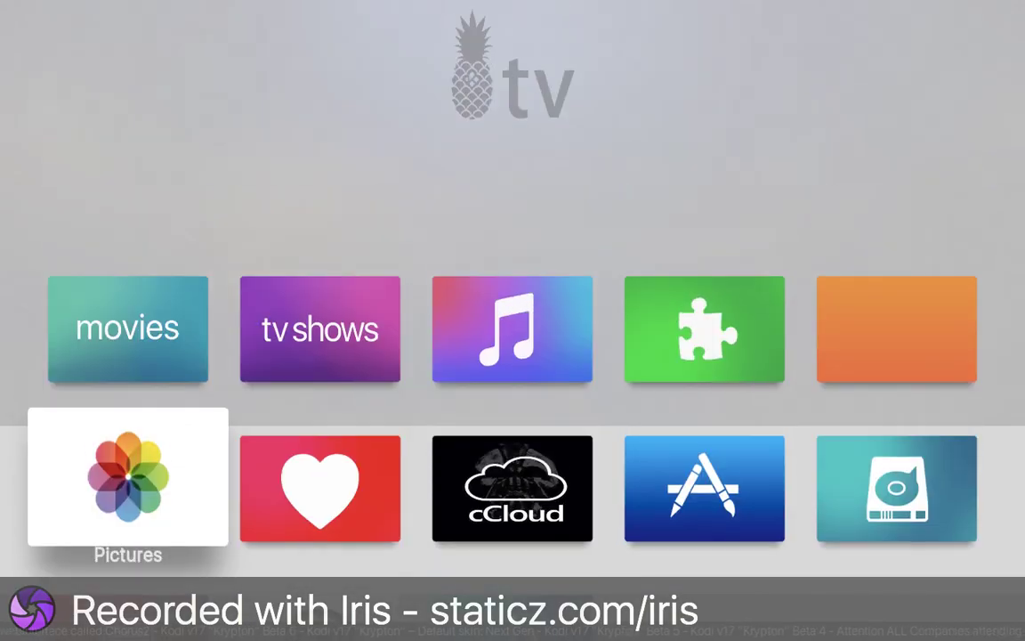
key("Up")
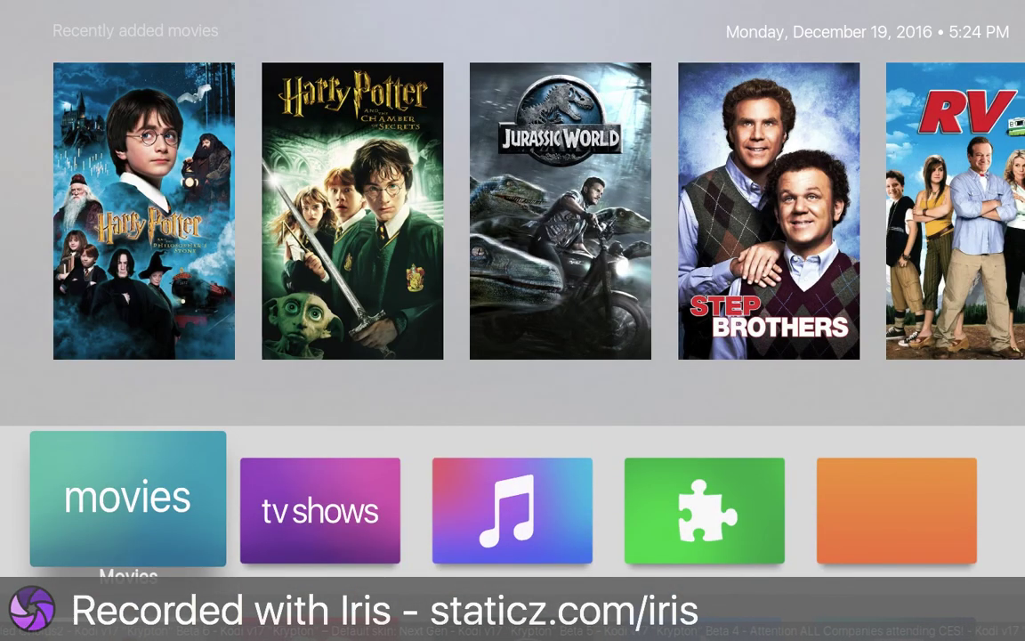